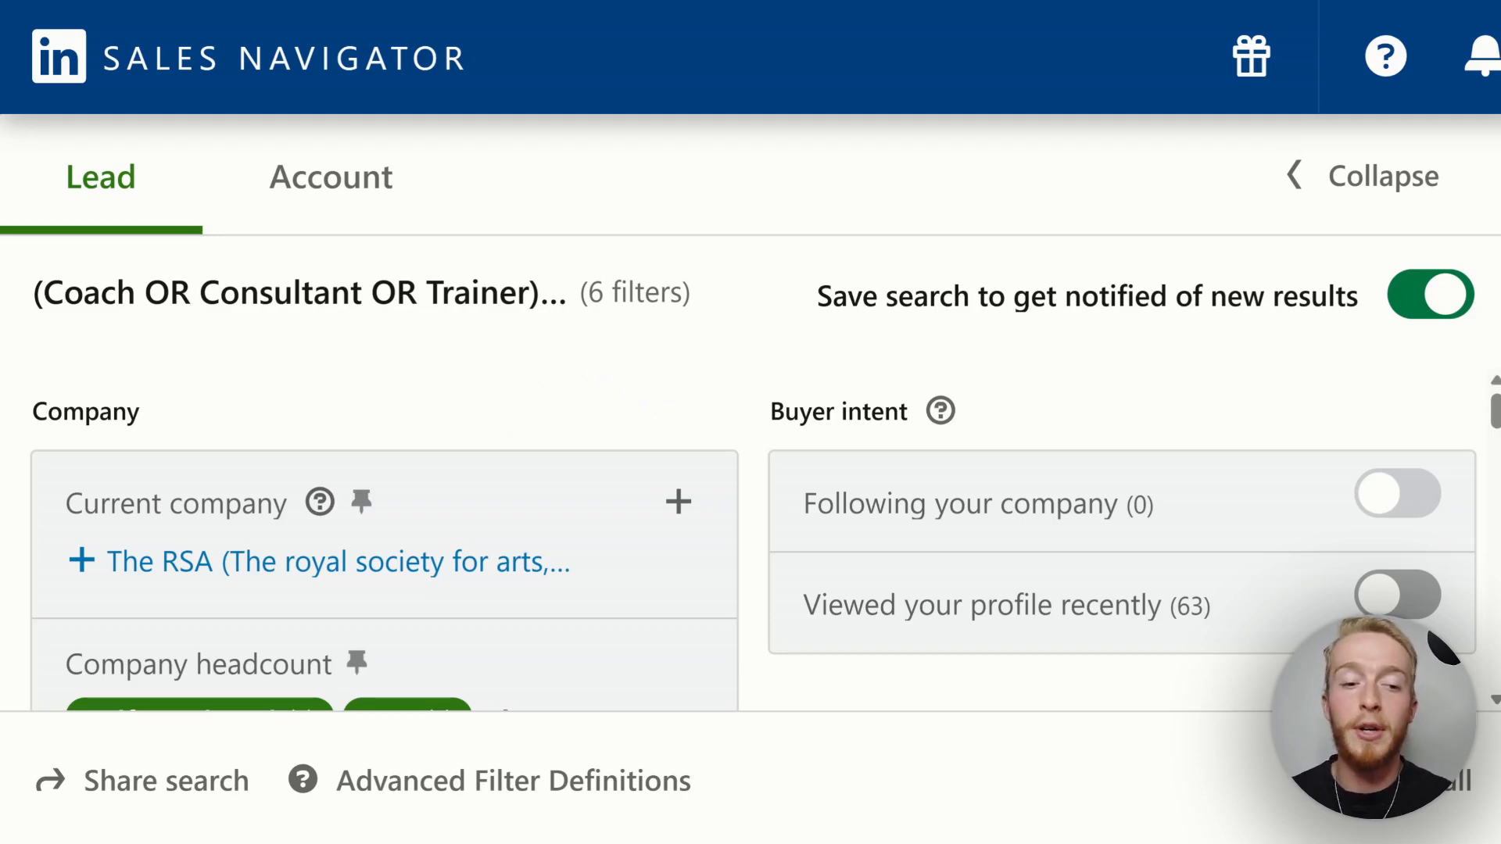
- Review the size ranges available in the Company headcount filter of the lead search, then close its options
scroll(588, 426, down, 2)
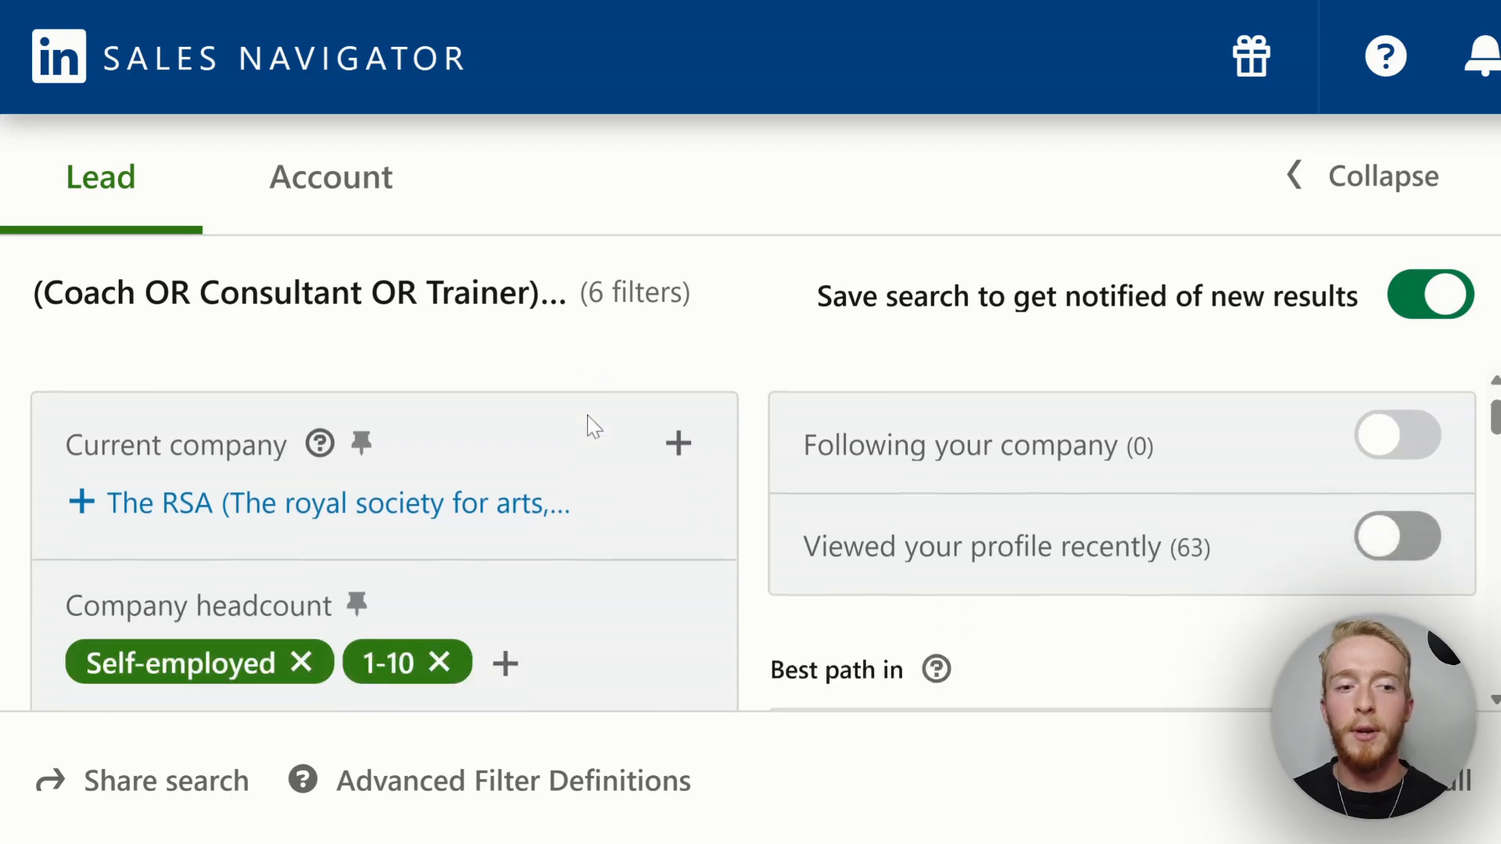
scroll(570, 409, up, 2)
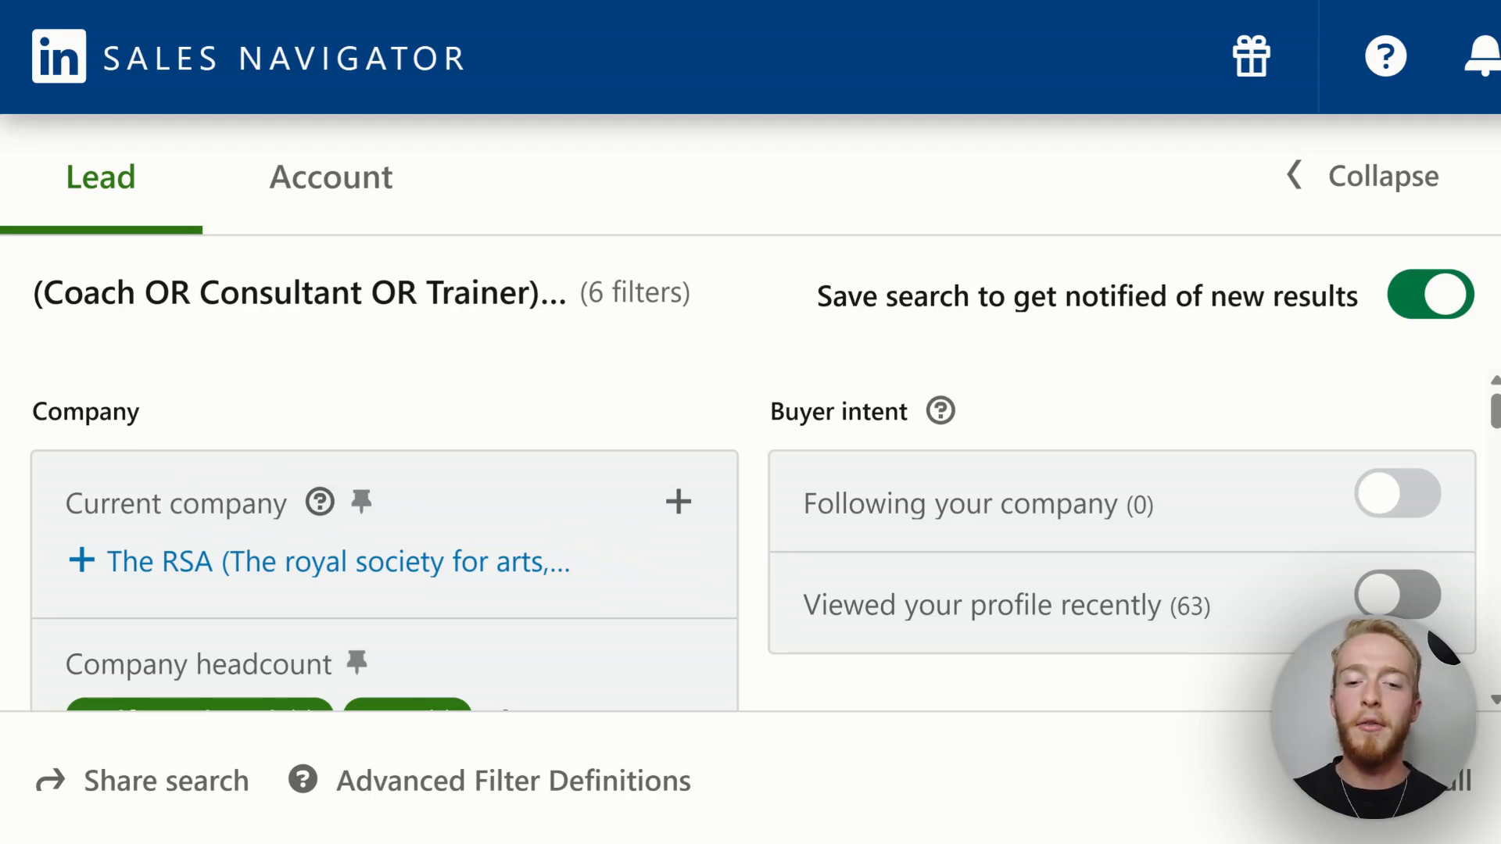
scroll(750, 547, down, 3)
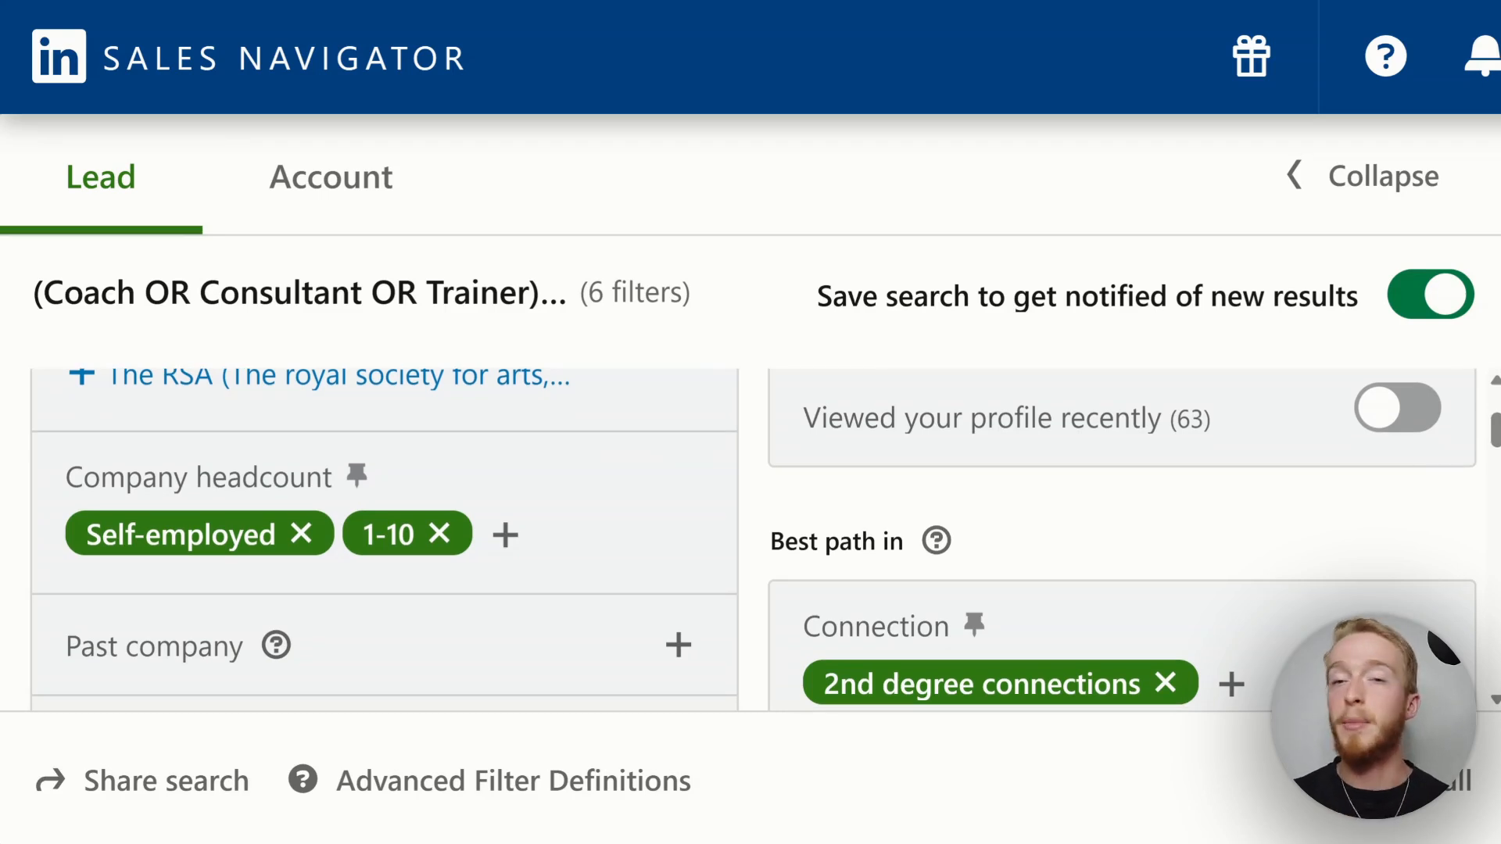
scroll(750, 539, down, 1)
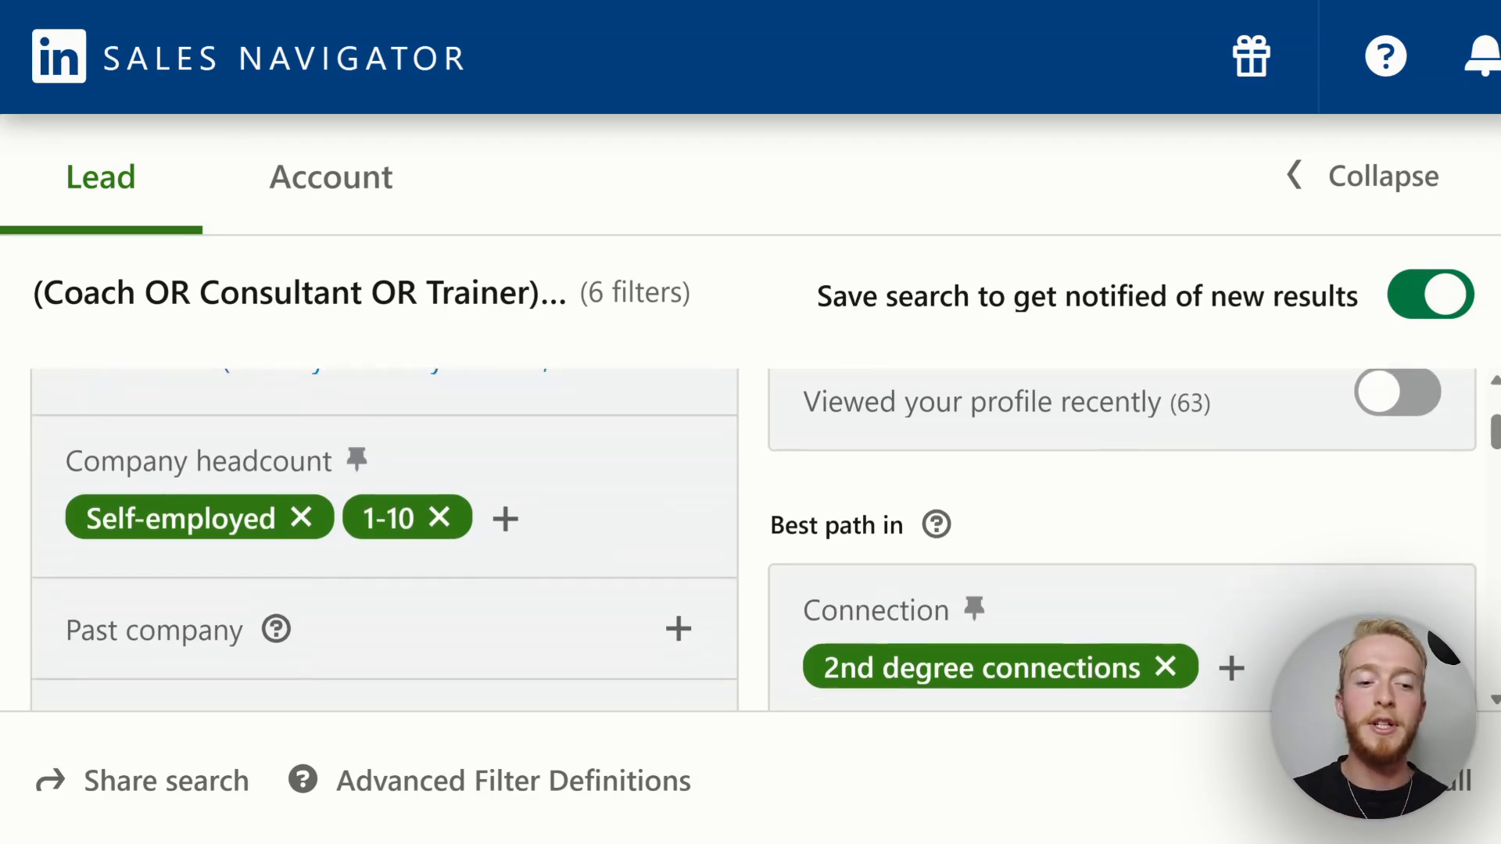
click(506, 485)
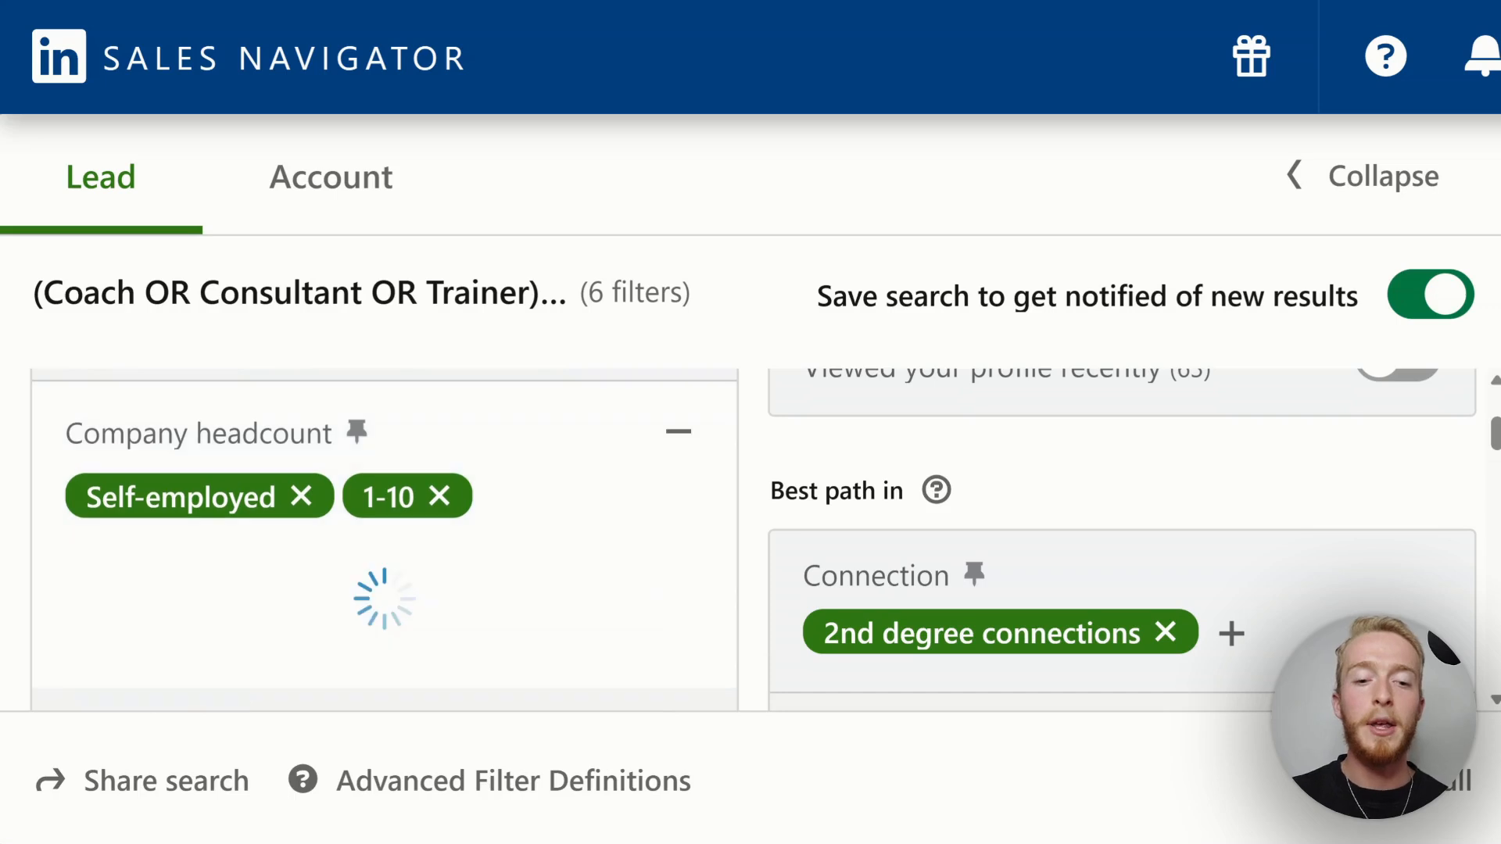
scroll(375, 625, down, 1)
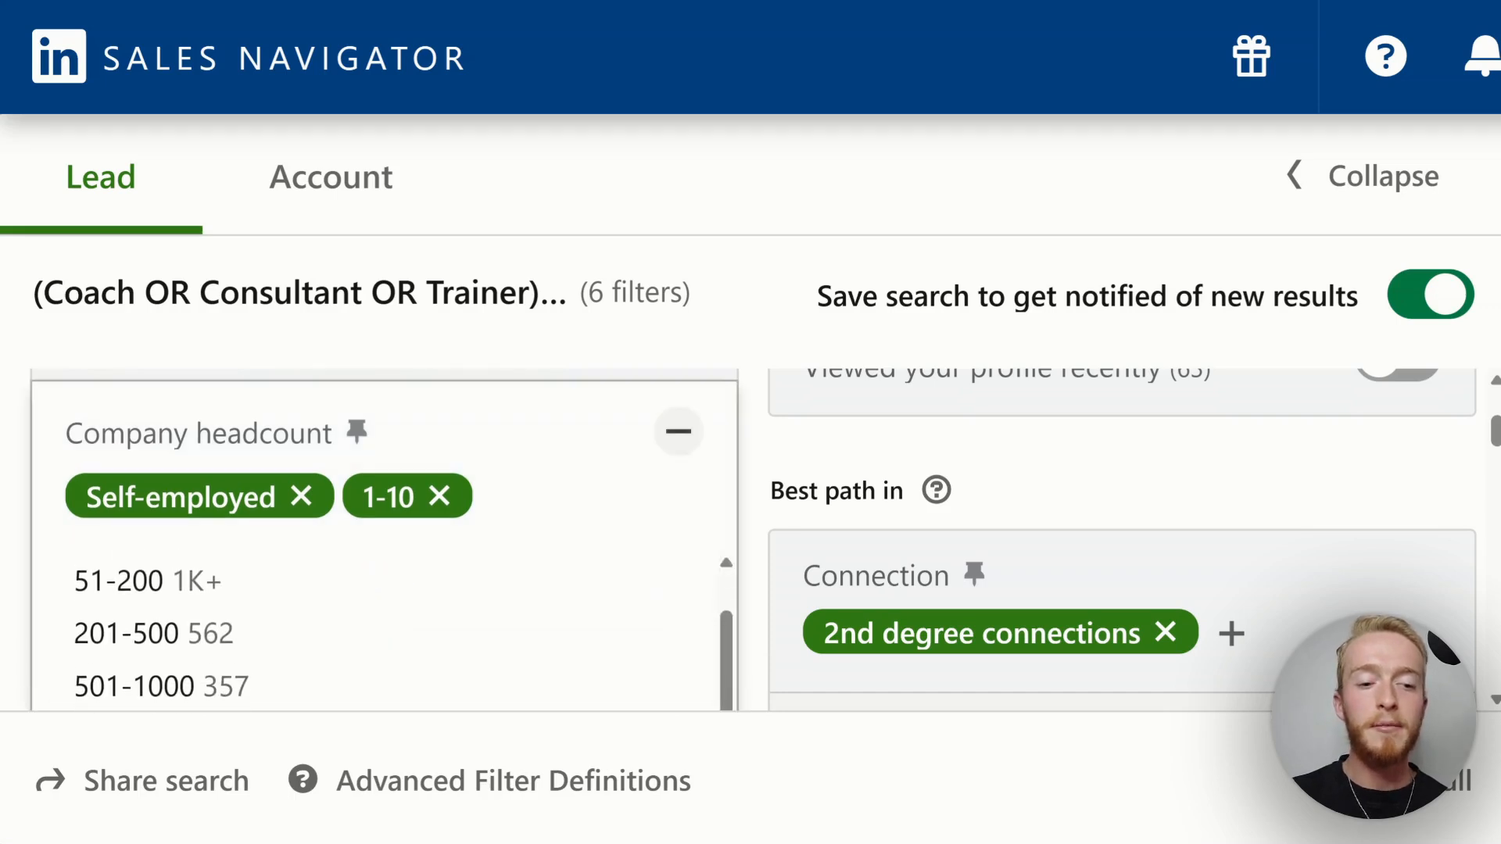
scroll(375, 625, up, 1)
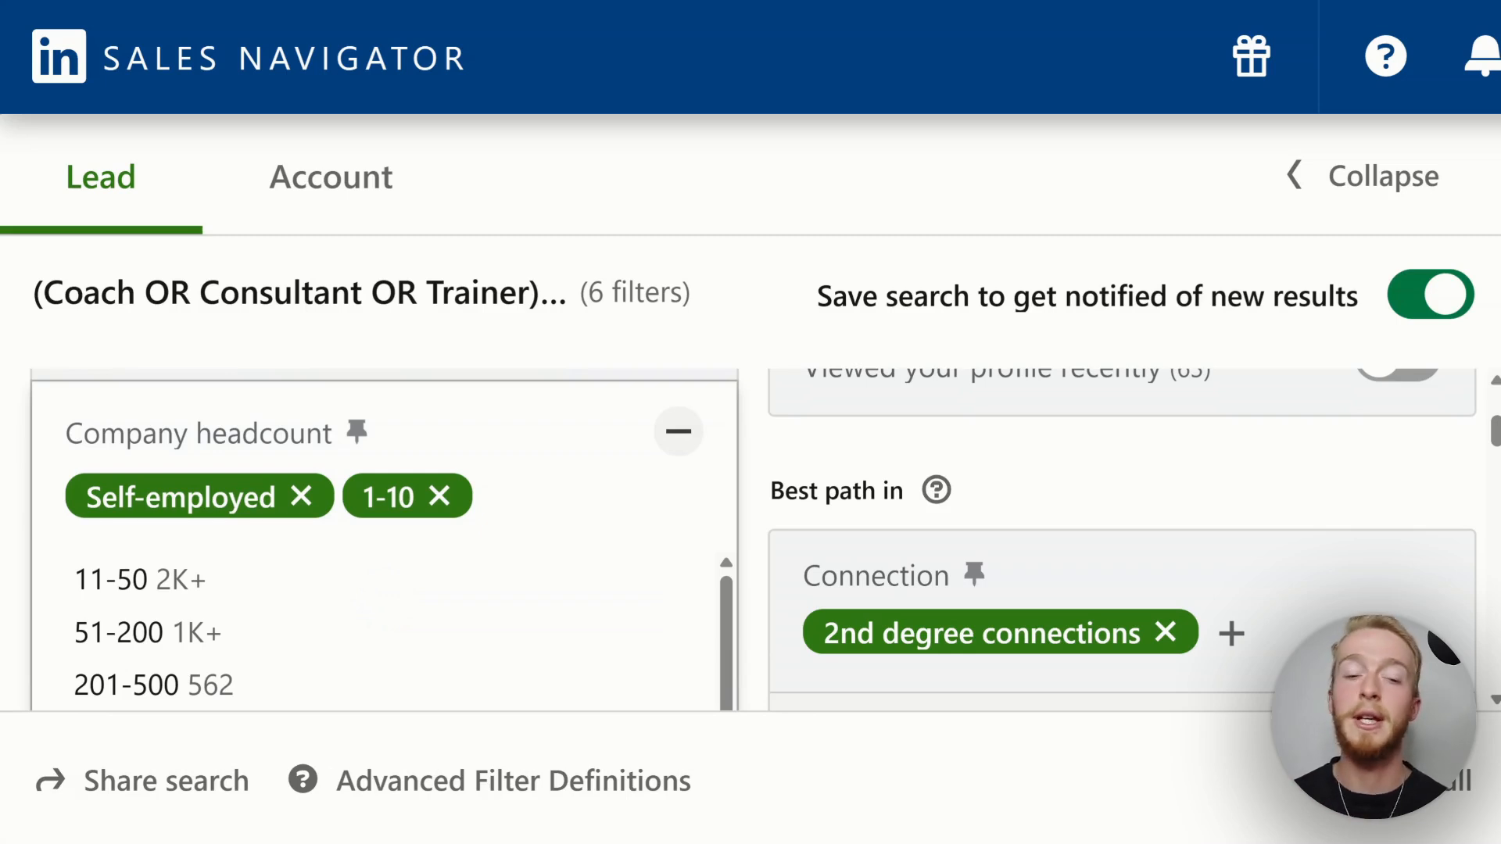
scroll(375, 626, down, 1)
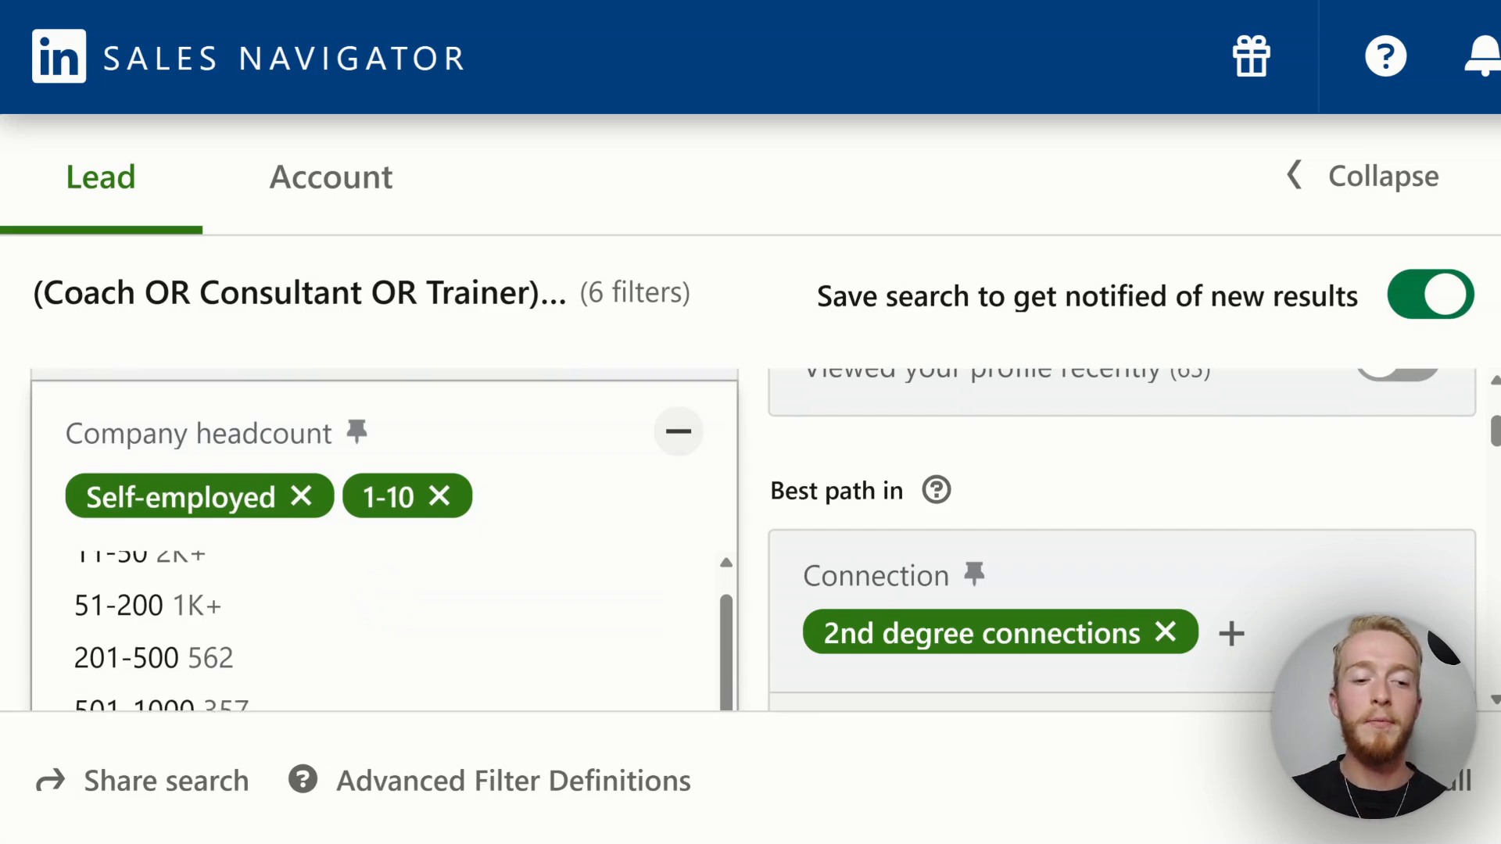
scroll(375, 626, up, 1)
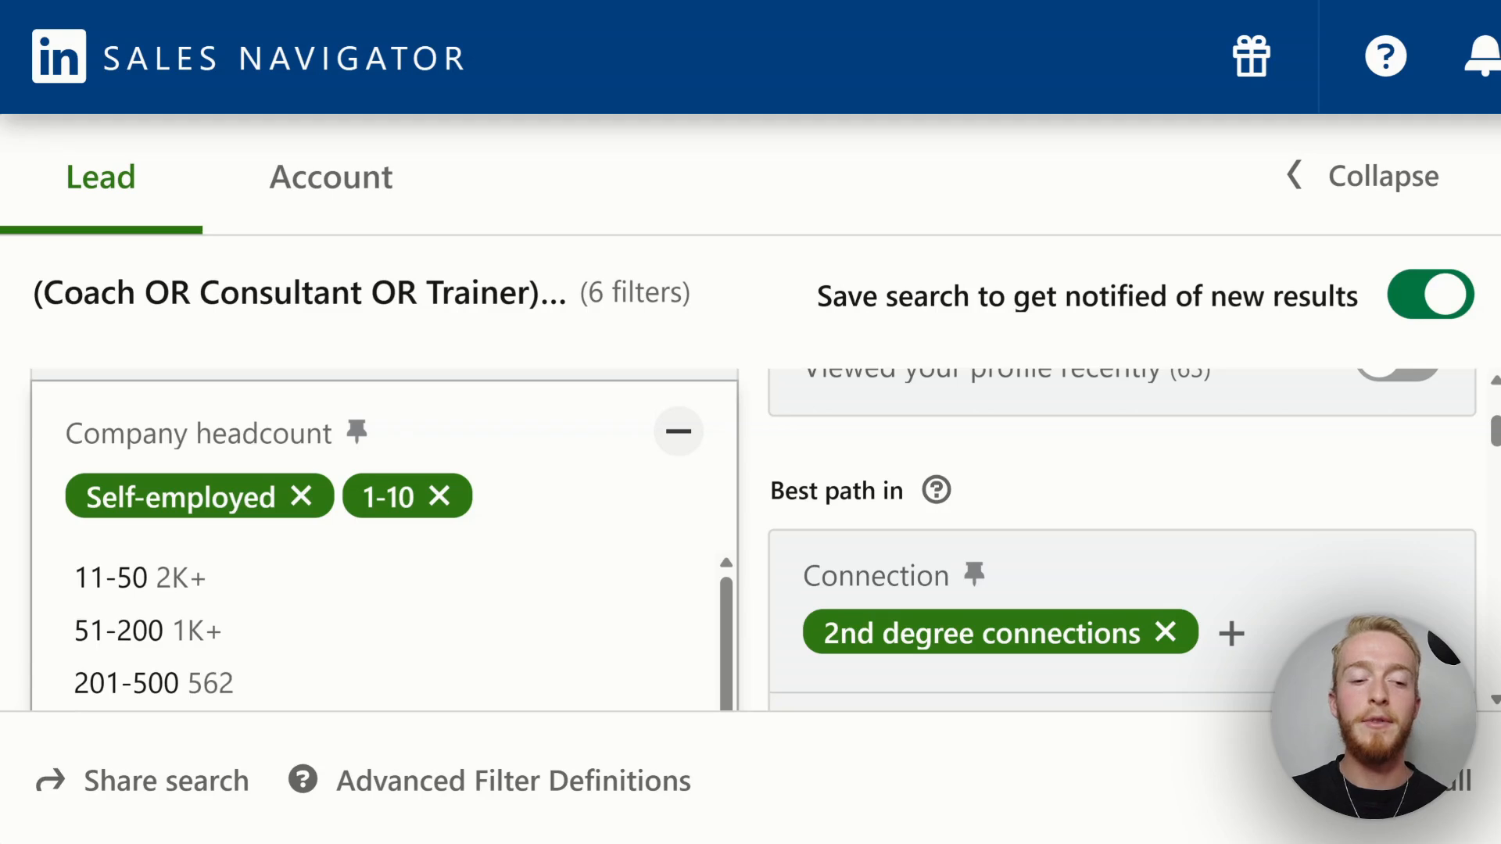
scroll(375, 626, down, 1)
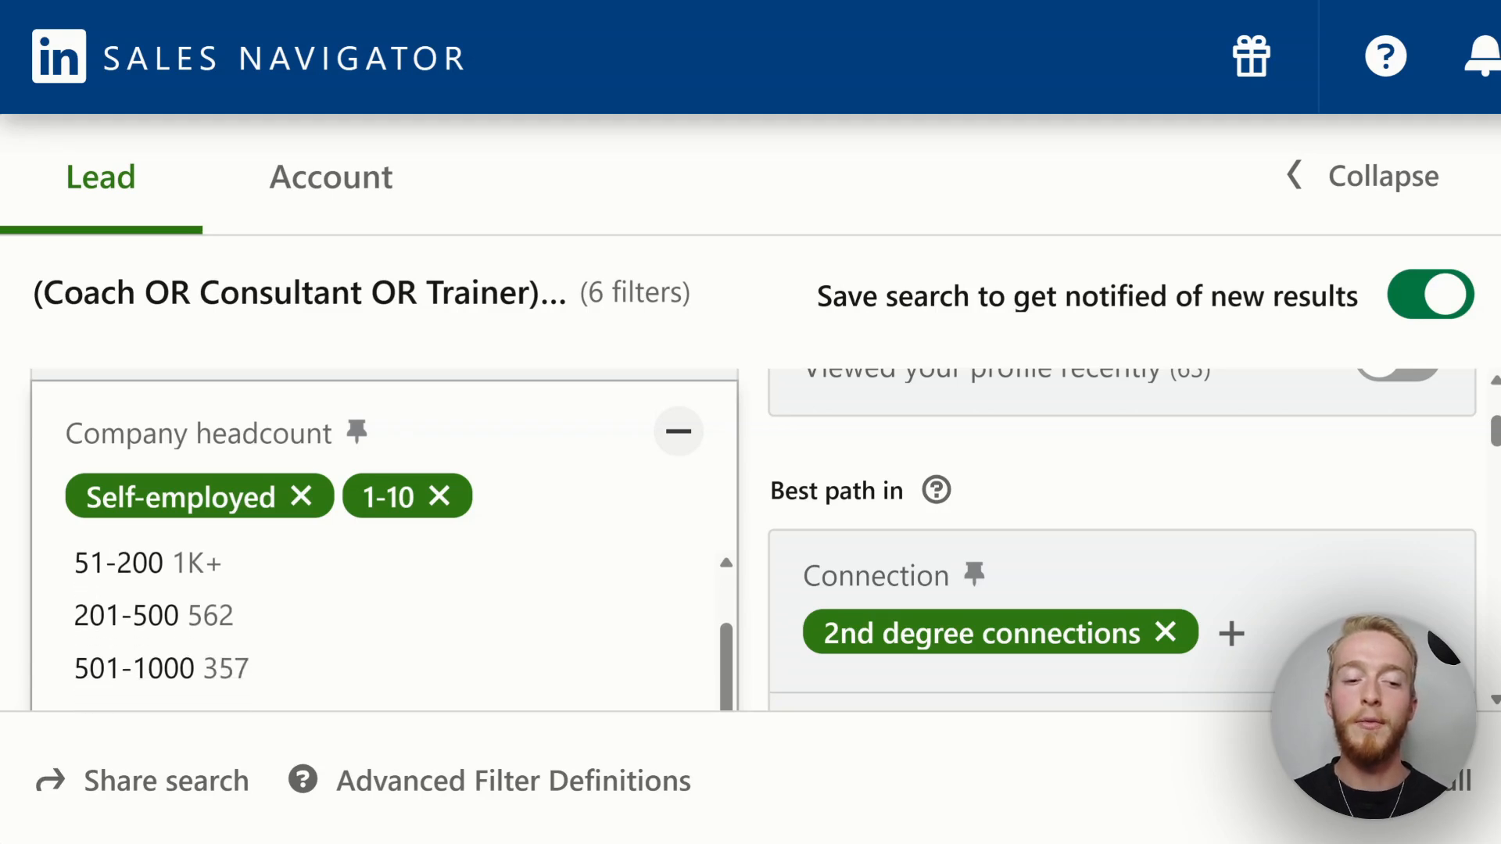
click(679, 431)
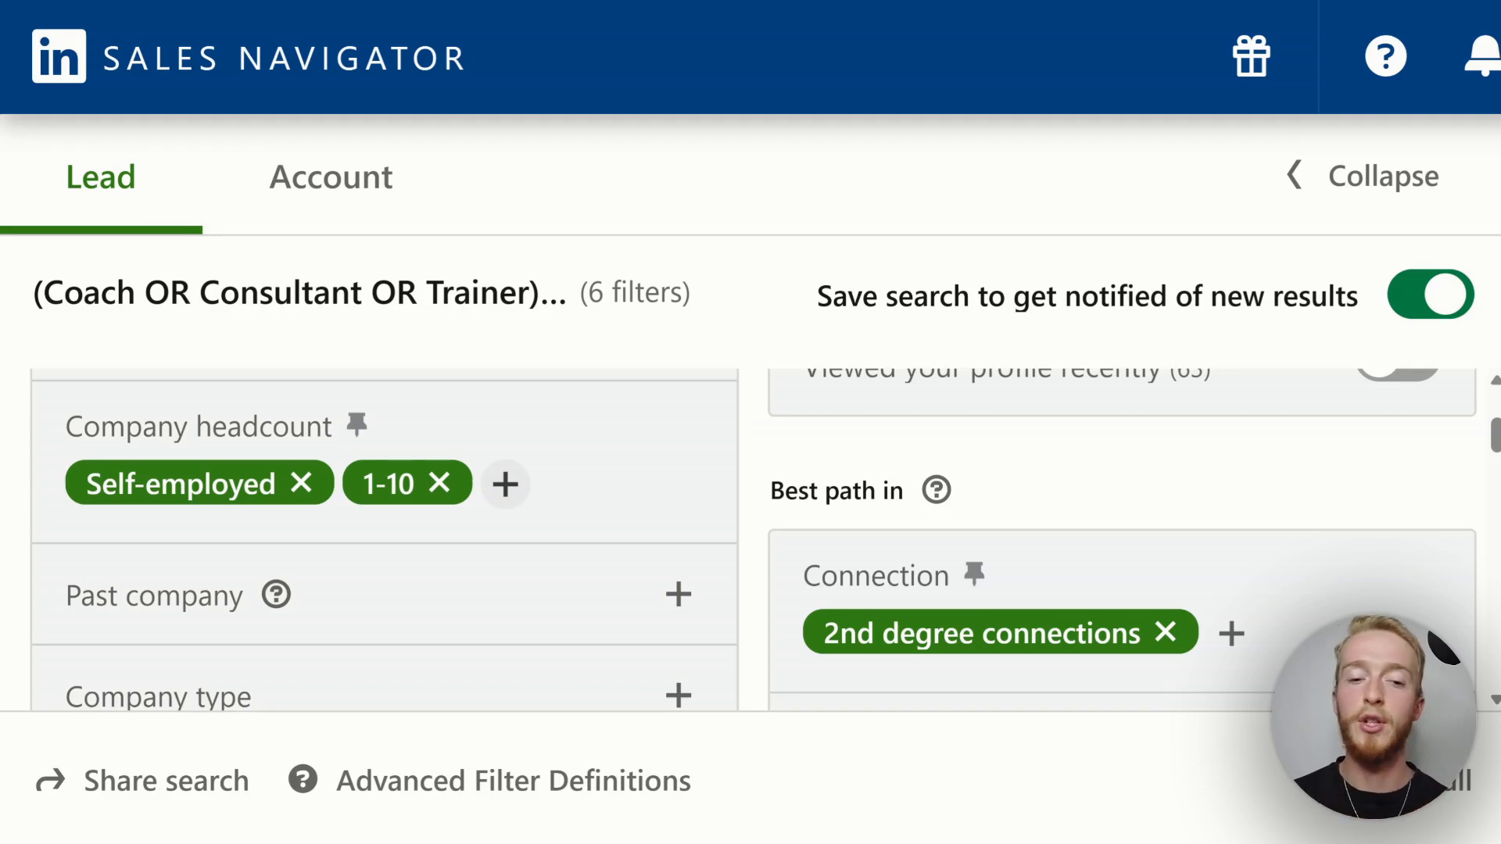
- Examine the organisation categories offered by the Company type filter and close it without selecting any
scroll(753, 538, down, 2)
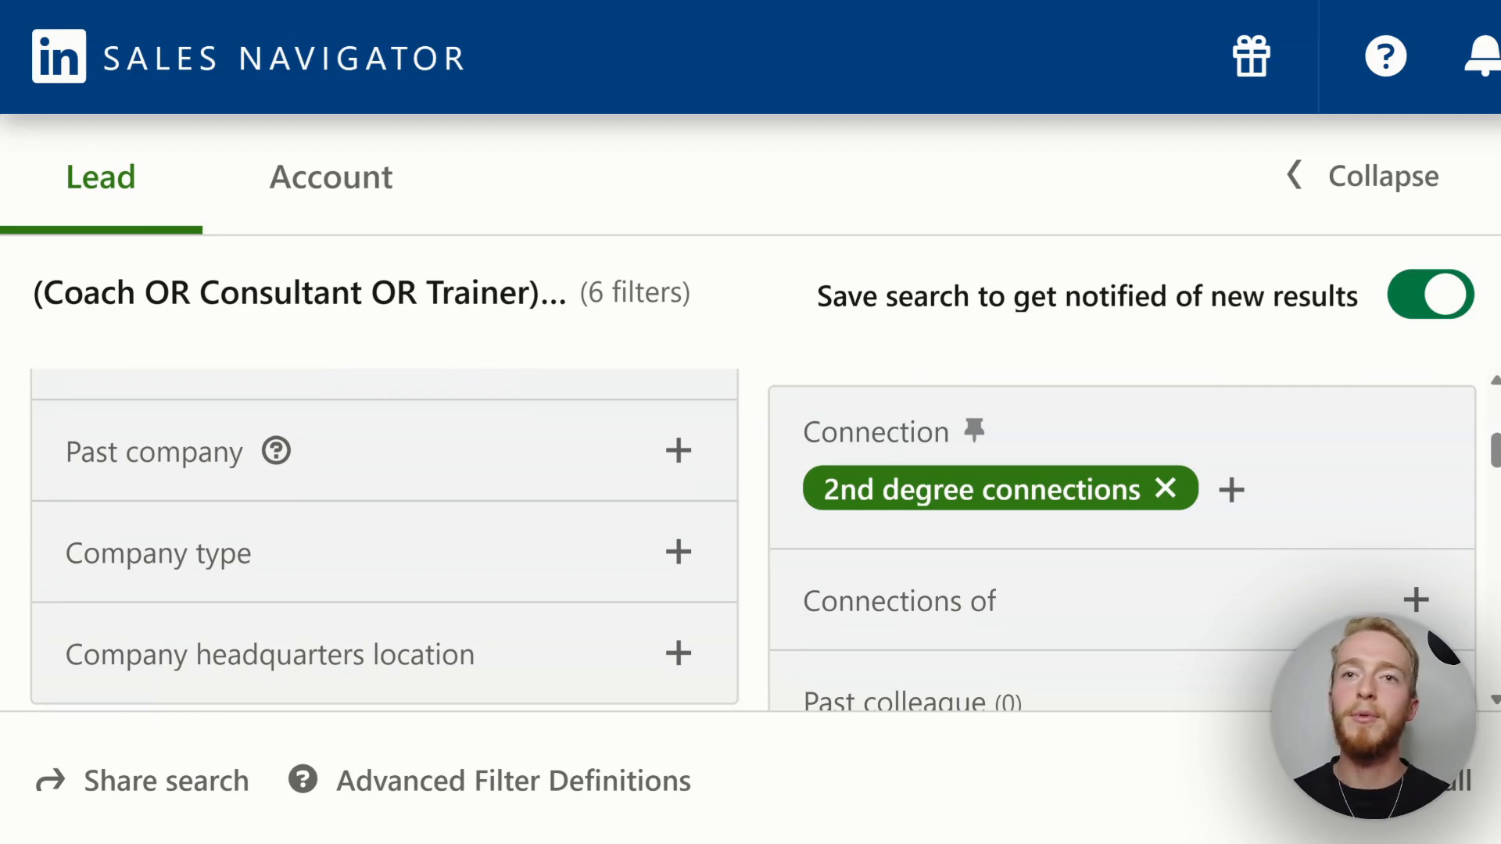
scroll(754, 539, down, 1)
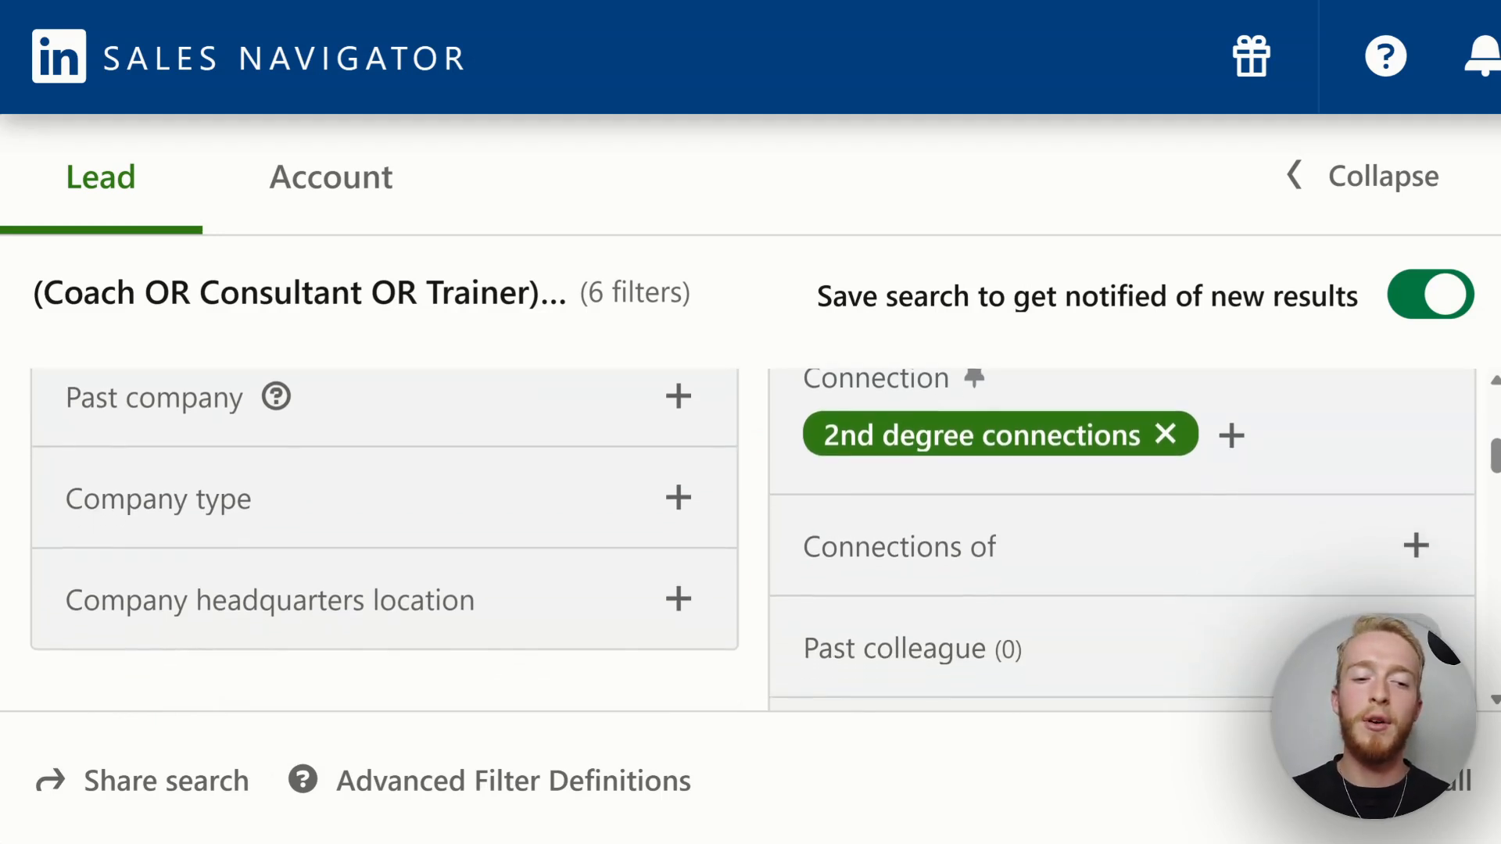
click(678, 467)
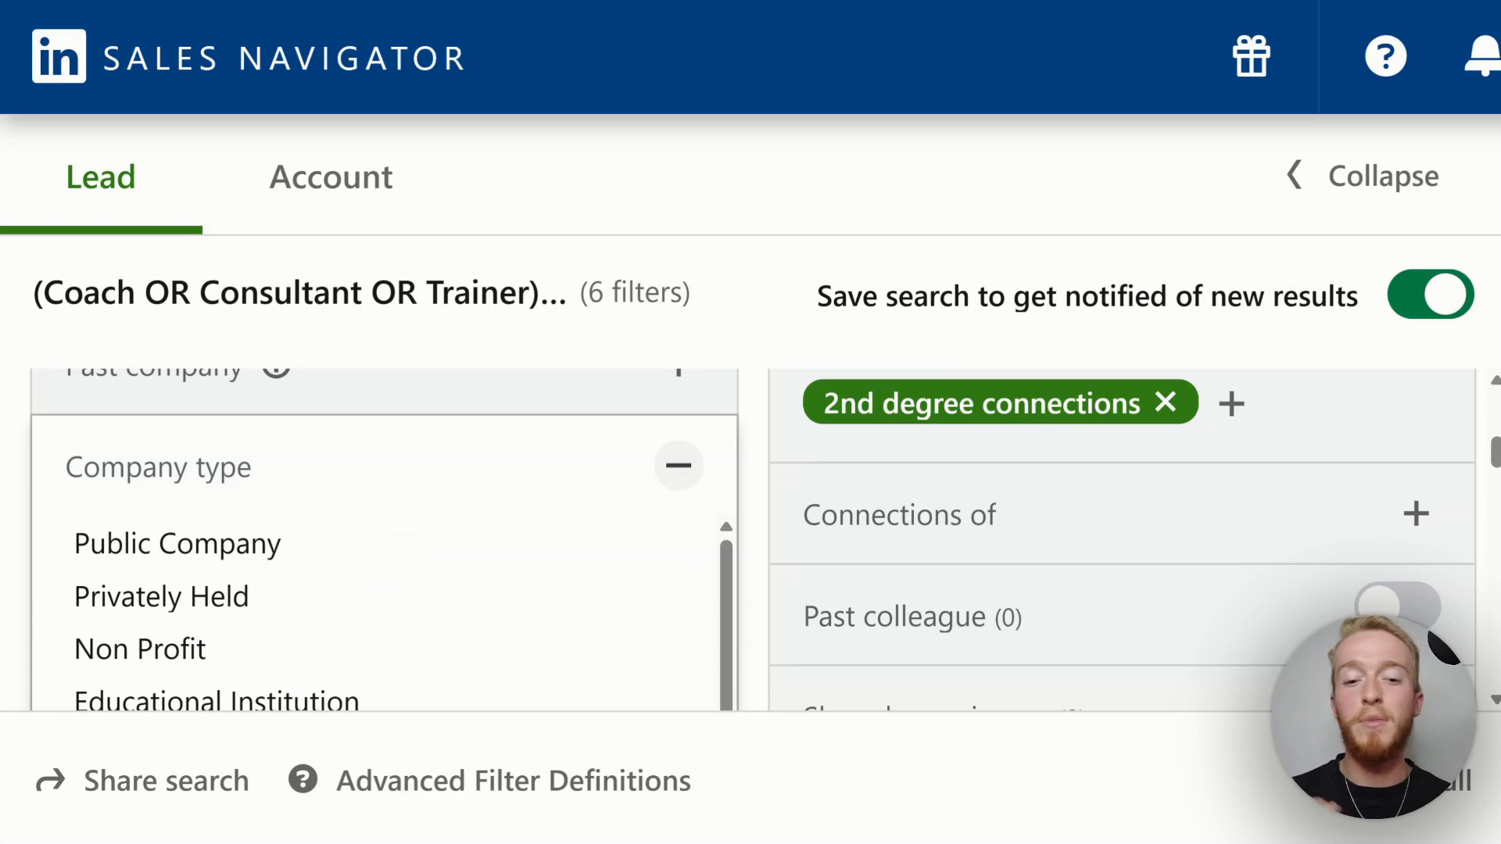
scroll(376, 610, down, 3)
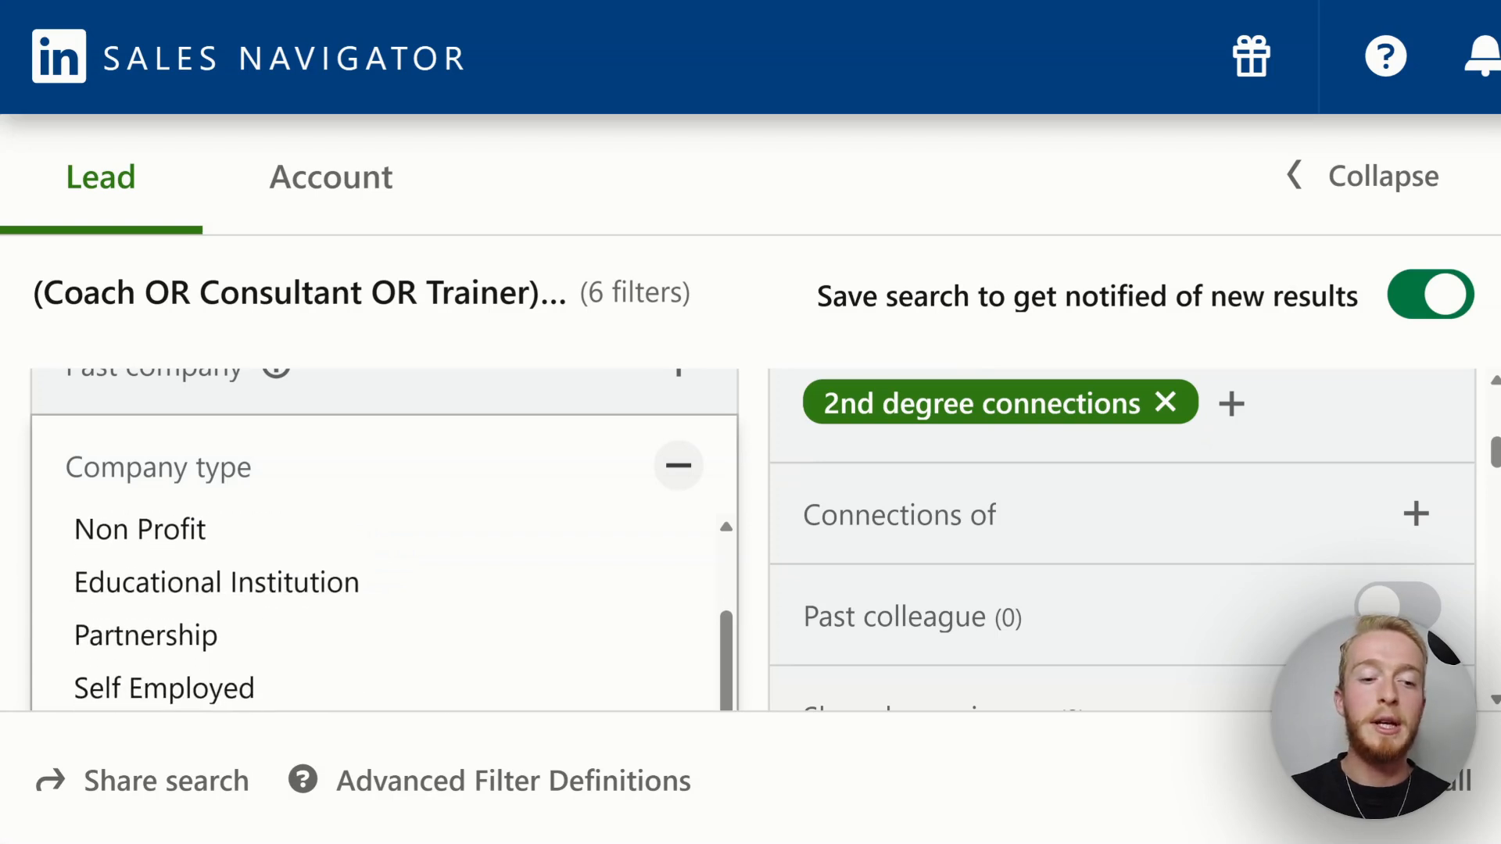
scroll(375, 609, up, 2)
scroll(375, 609, down, 2)
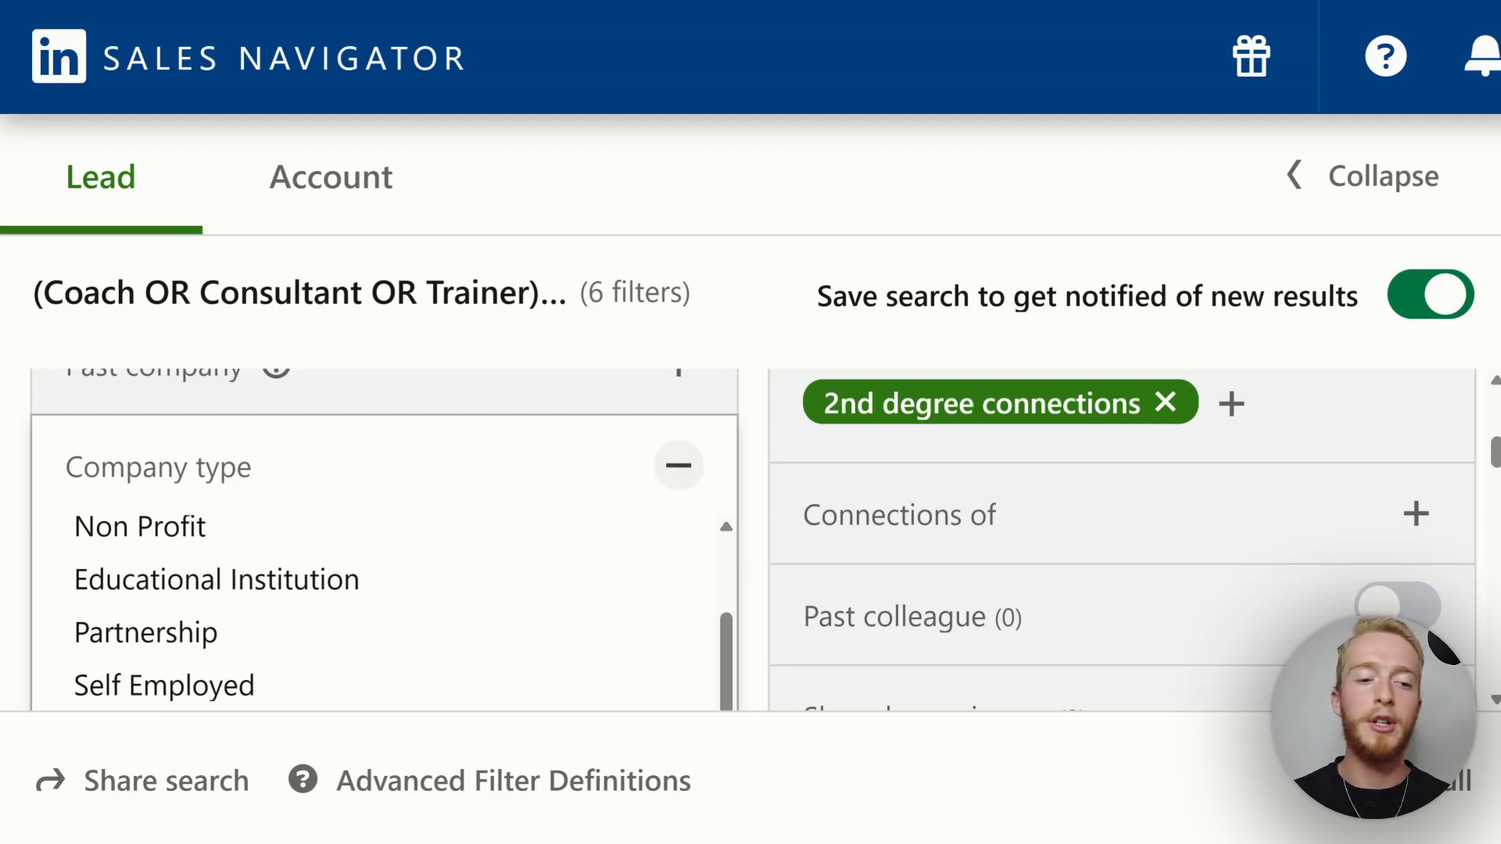
scroll(375, 610, up, 1)
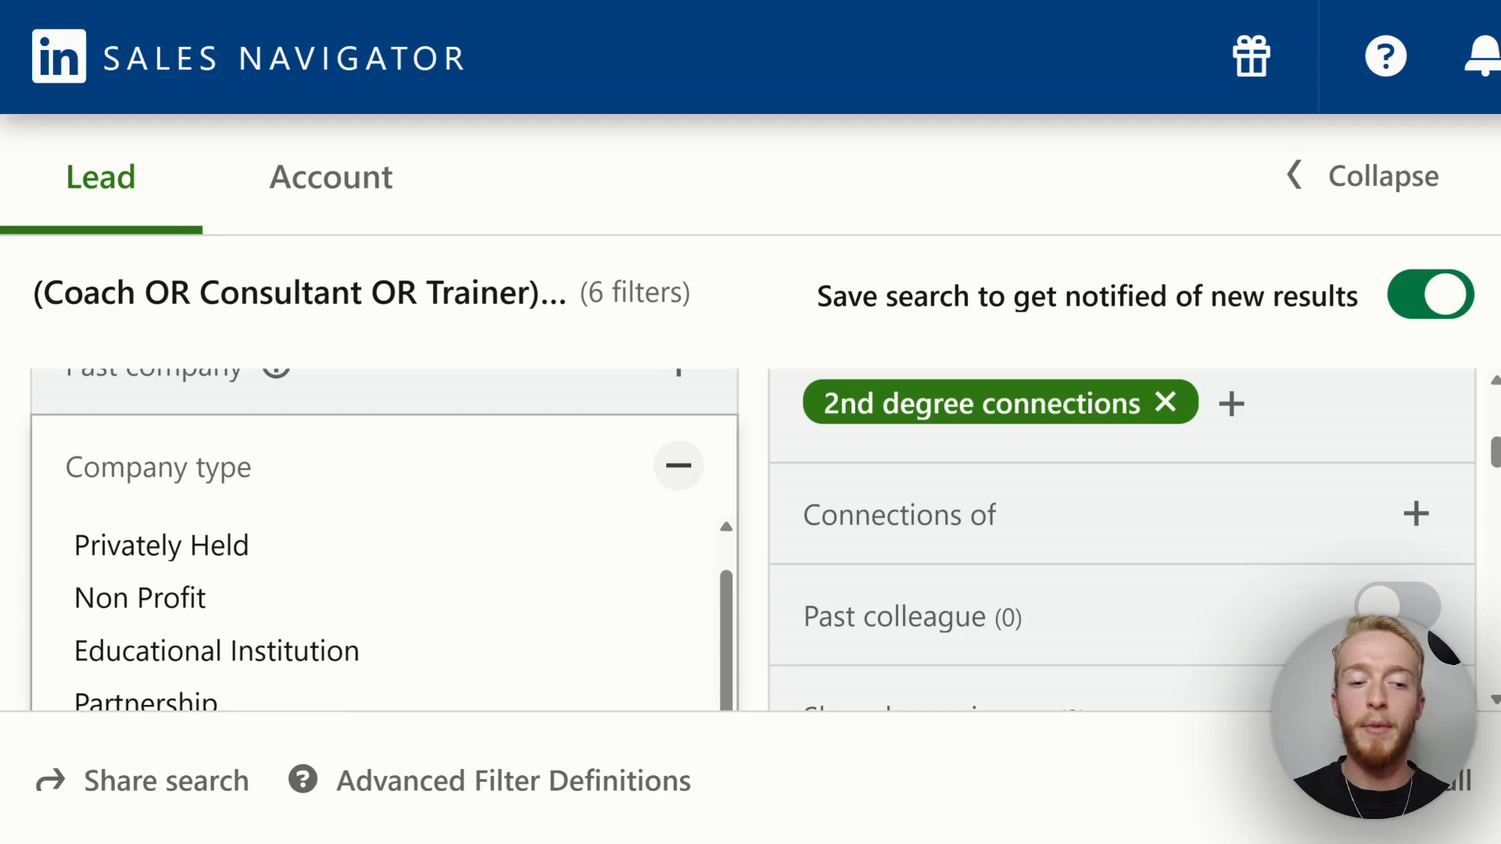
click(679, 466)
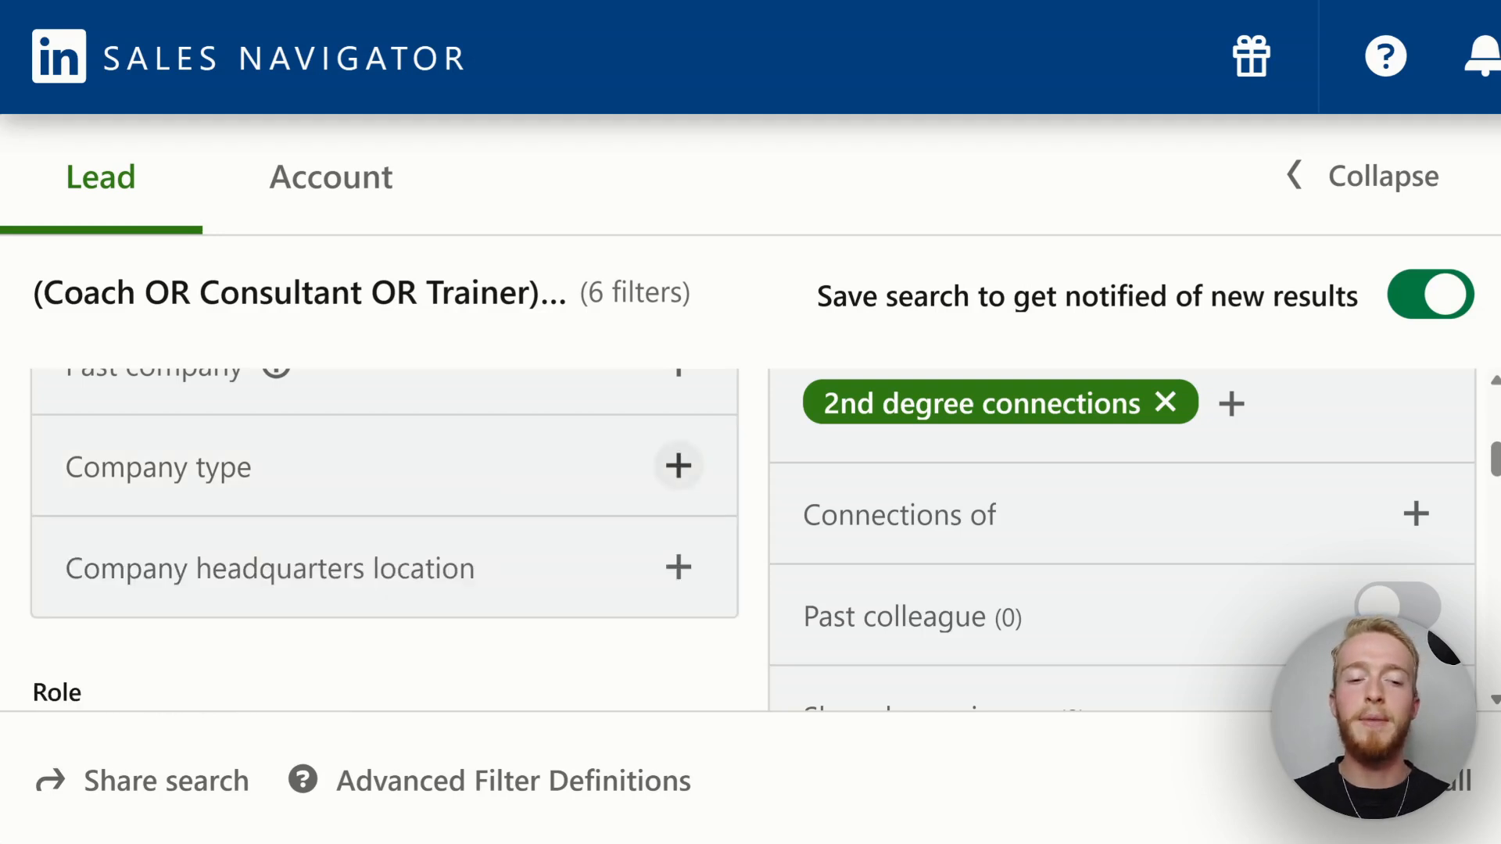
- Browse the job functions that can be included or excluded in the Function filter, then collapse the filter
scroll(753, 540, down, 2)
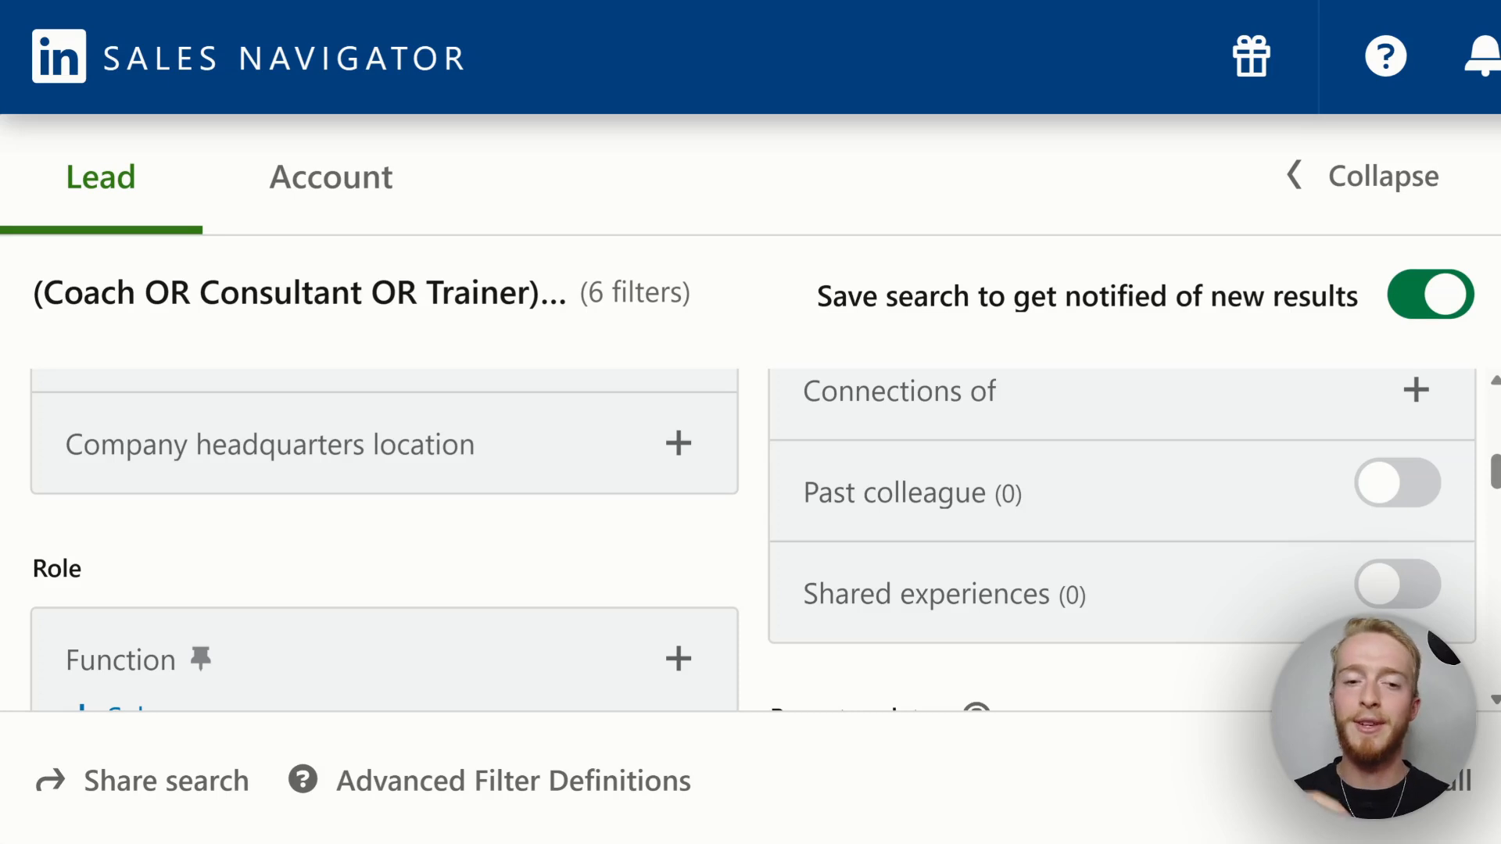
scroll(753, 539, down, 3)
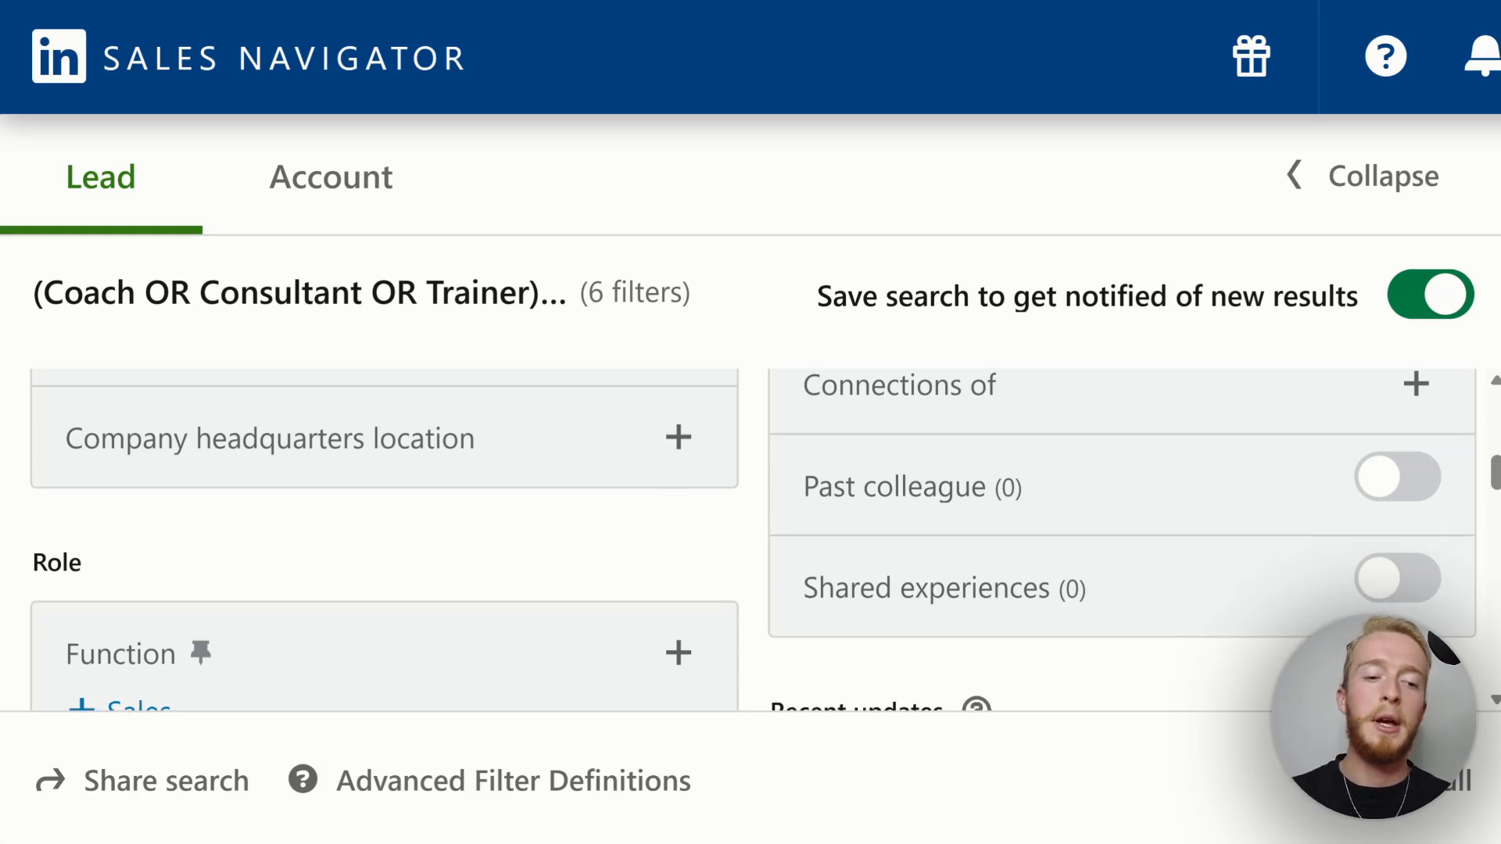
scroll(753, 539, up, 1)
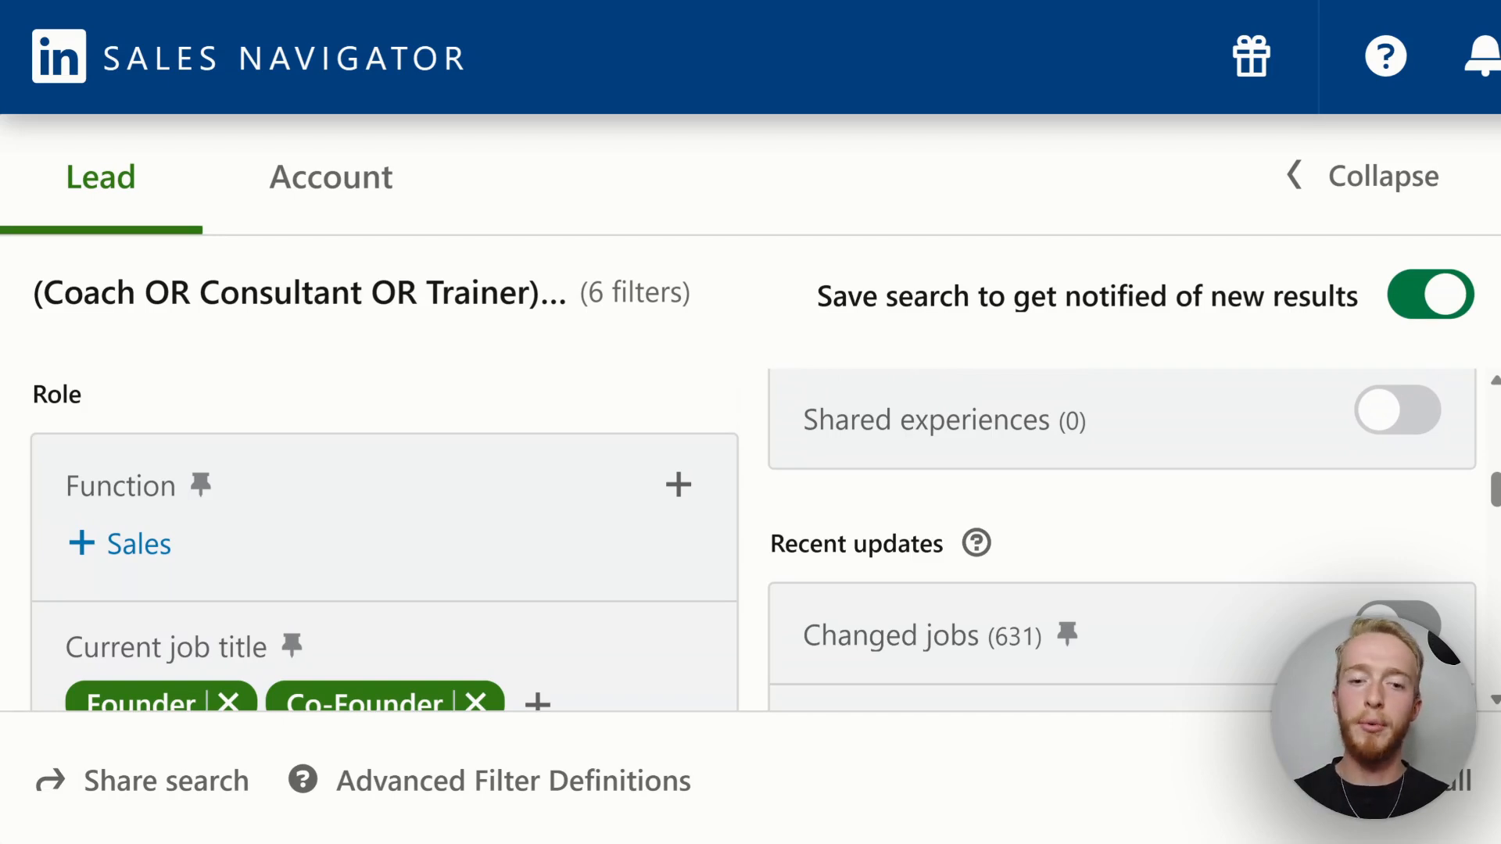
click(679, 485)
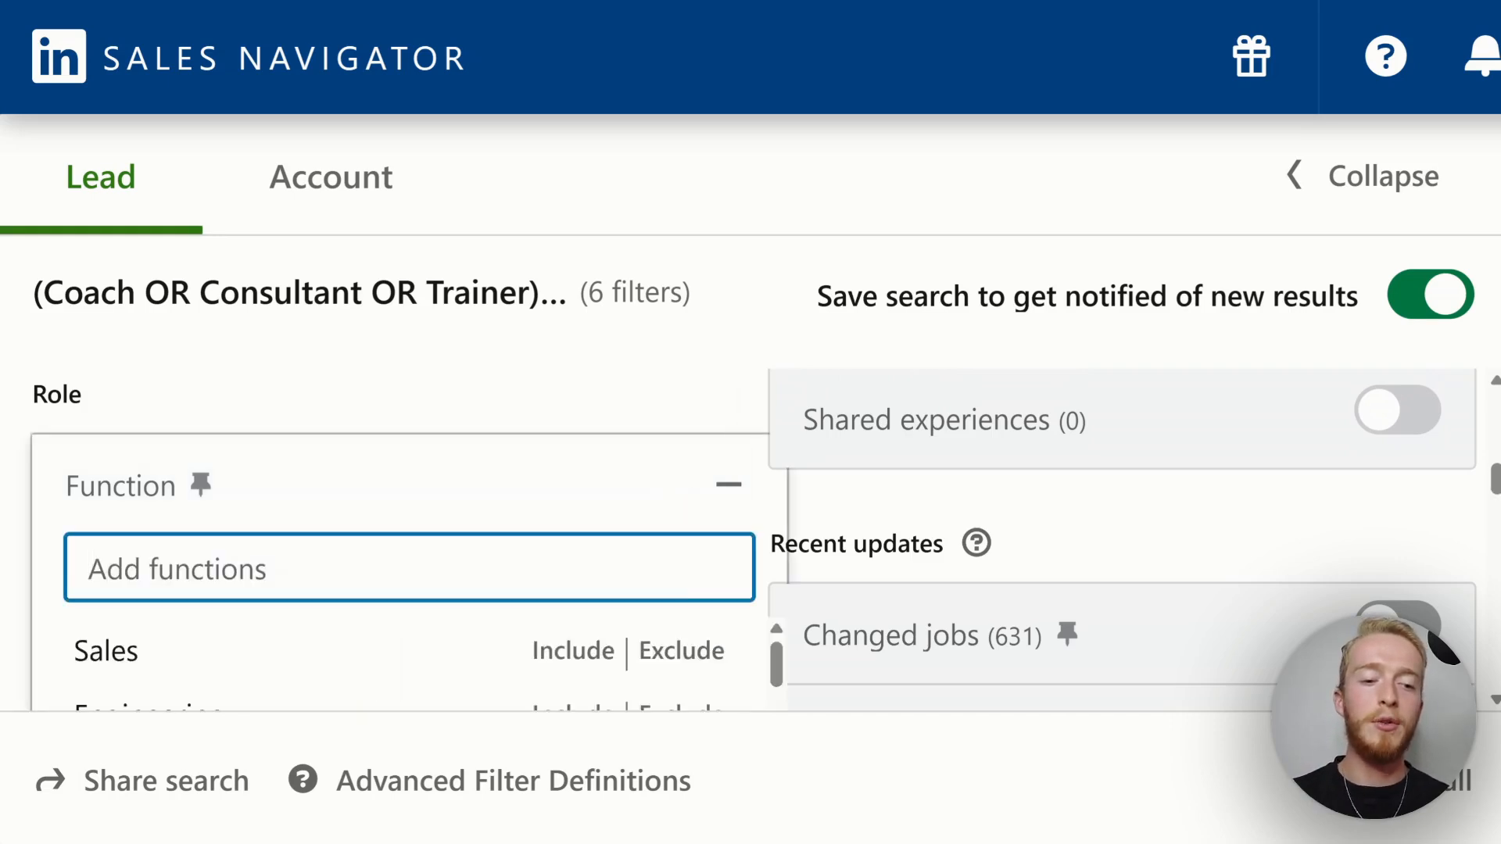
scroll(679, 485, down, 2)
scroll(678, 484, down, 1)
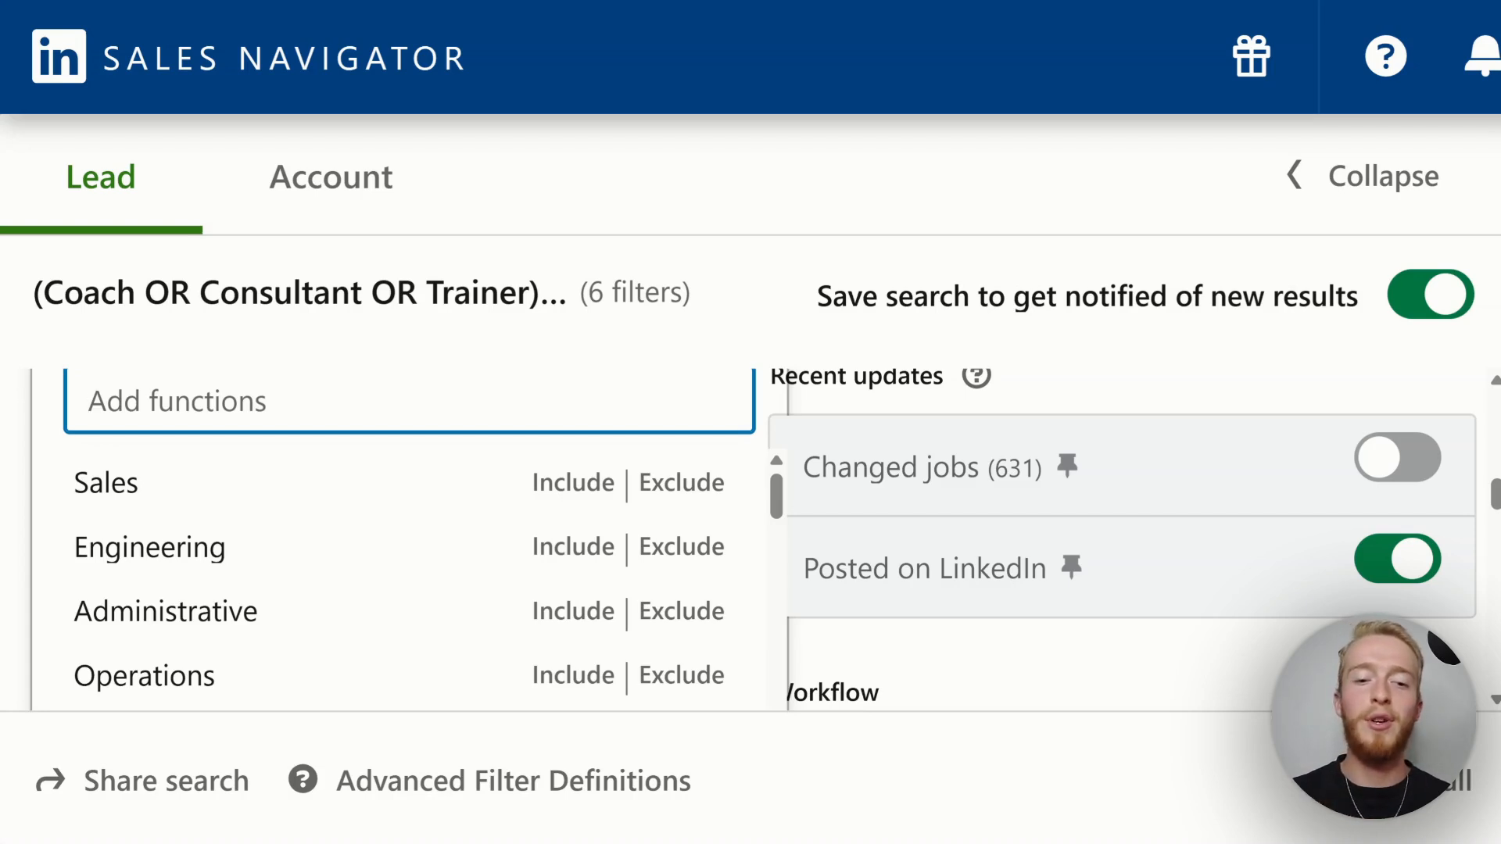
scroll(407, 587, down, 3)
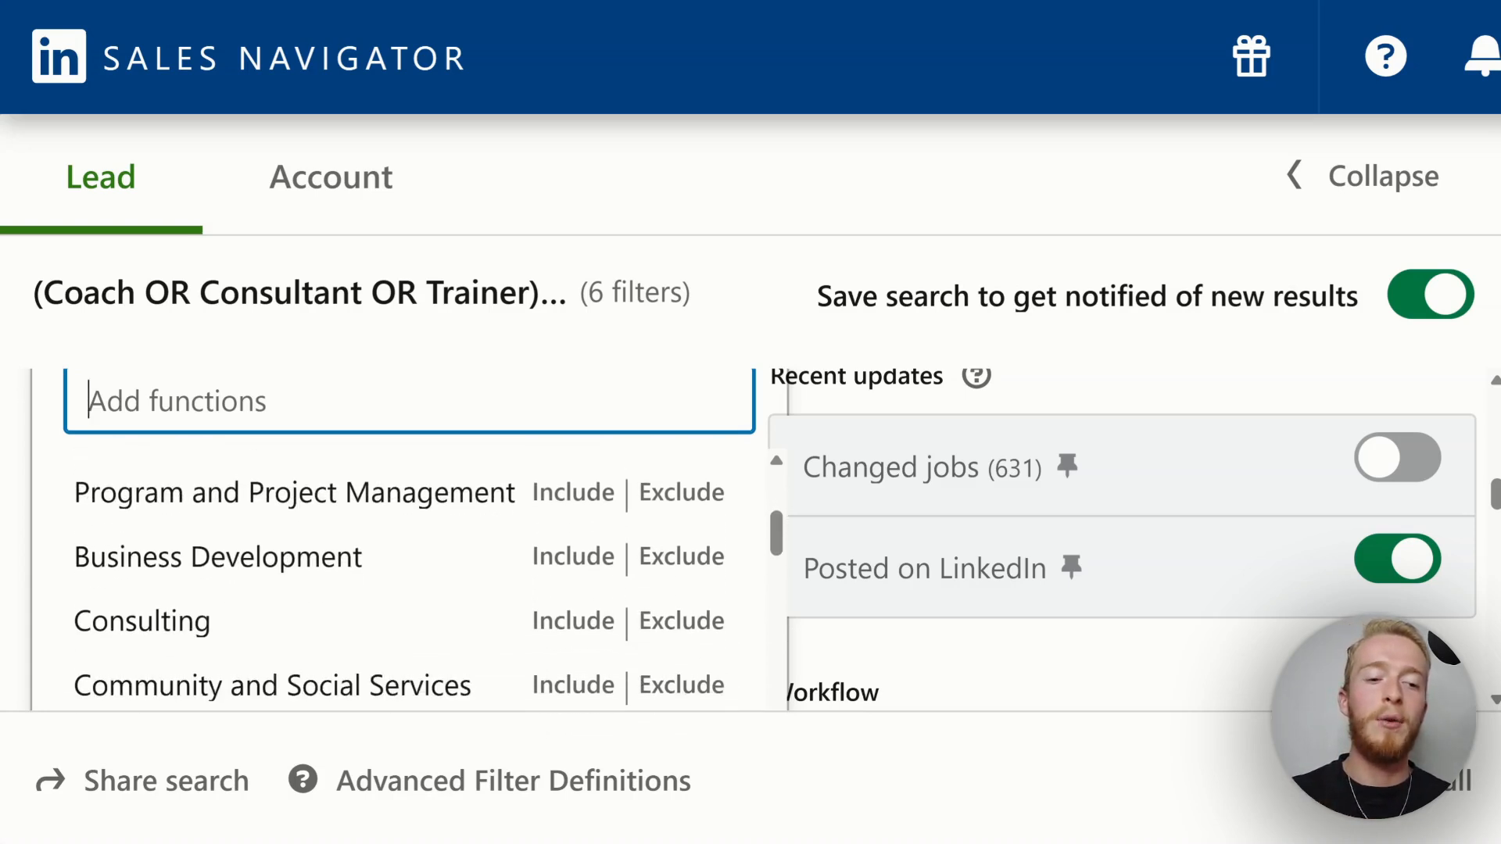
scroll(407, 586, up, 1)
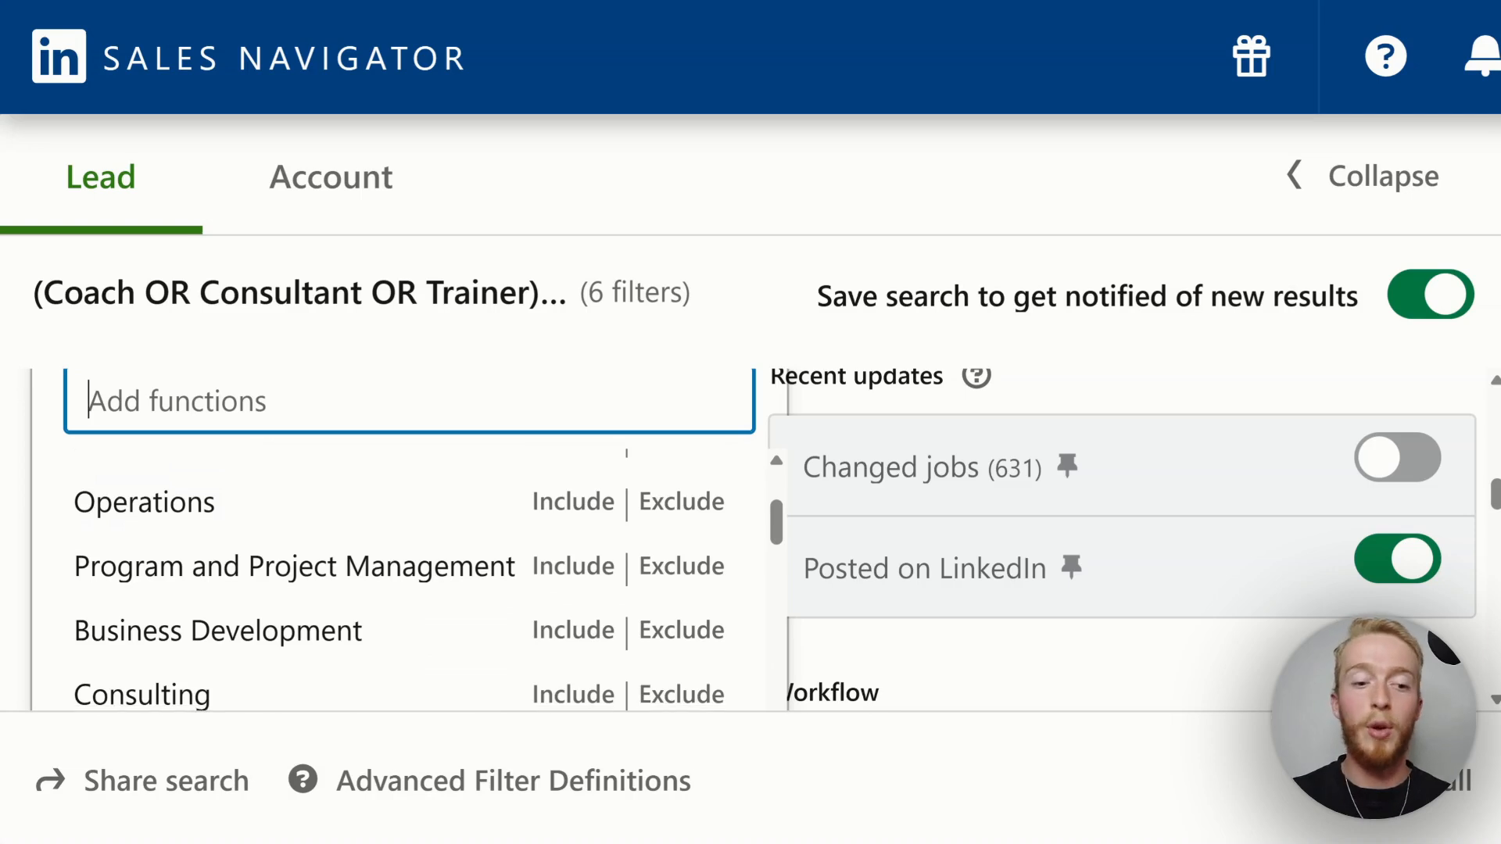
scroll(407, 586, down, 2)
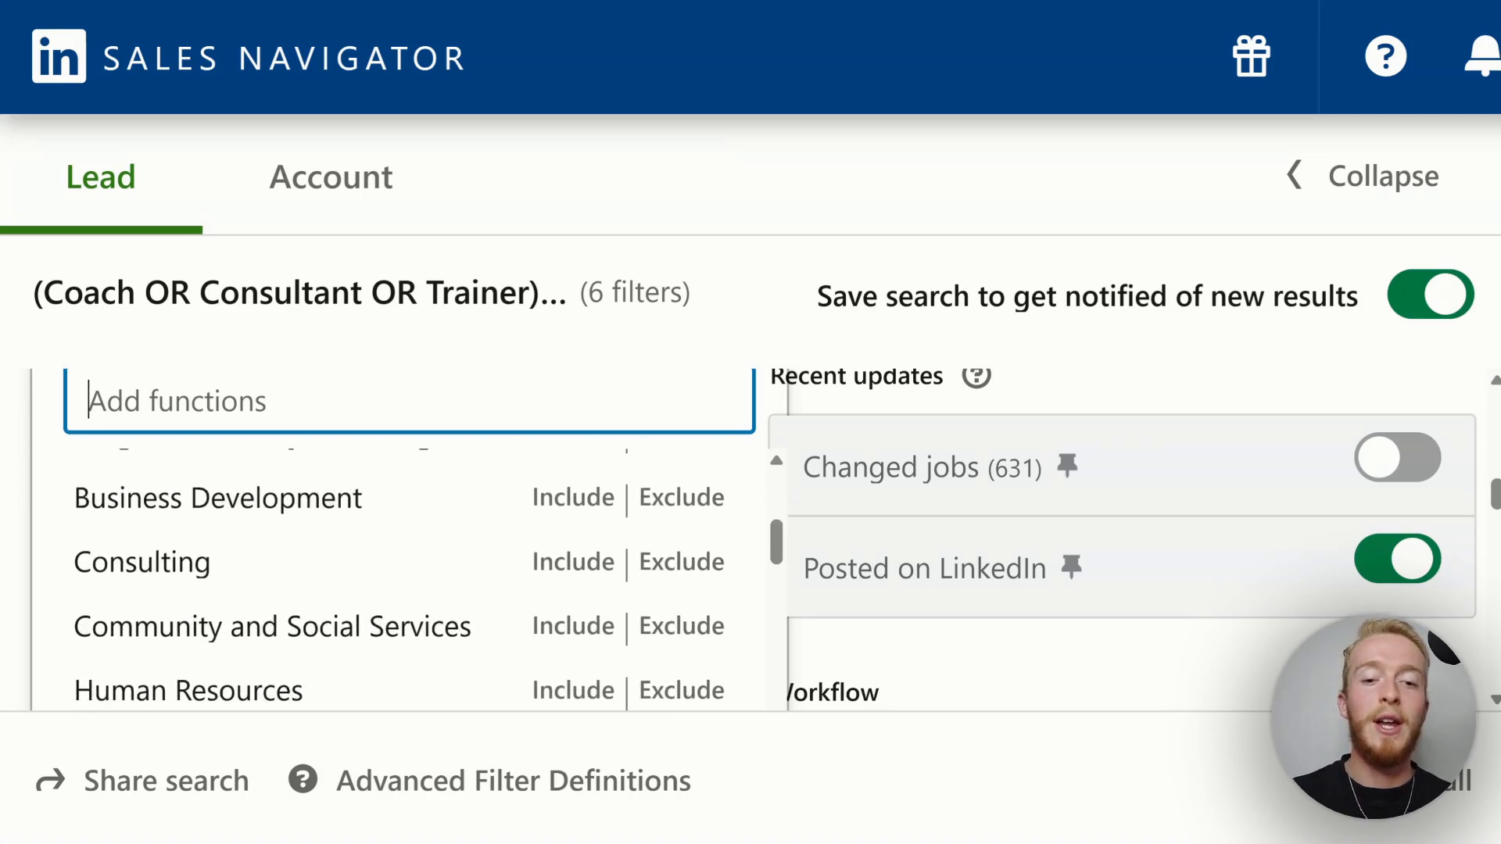
scroll(407, 586, up, 5)
click(728, 463)
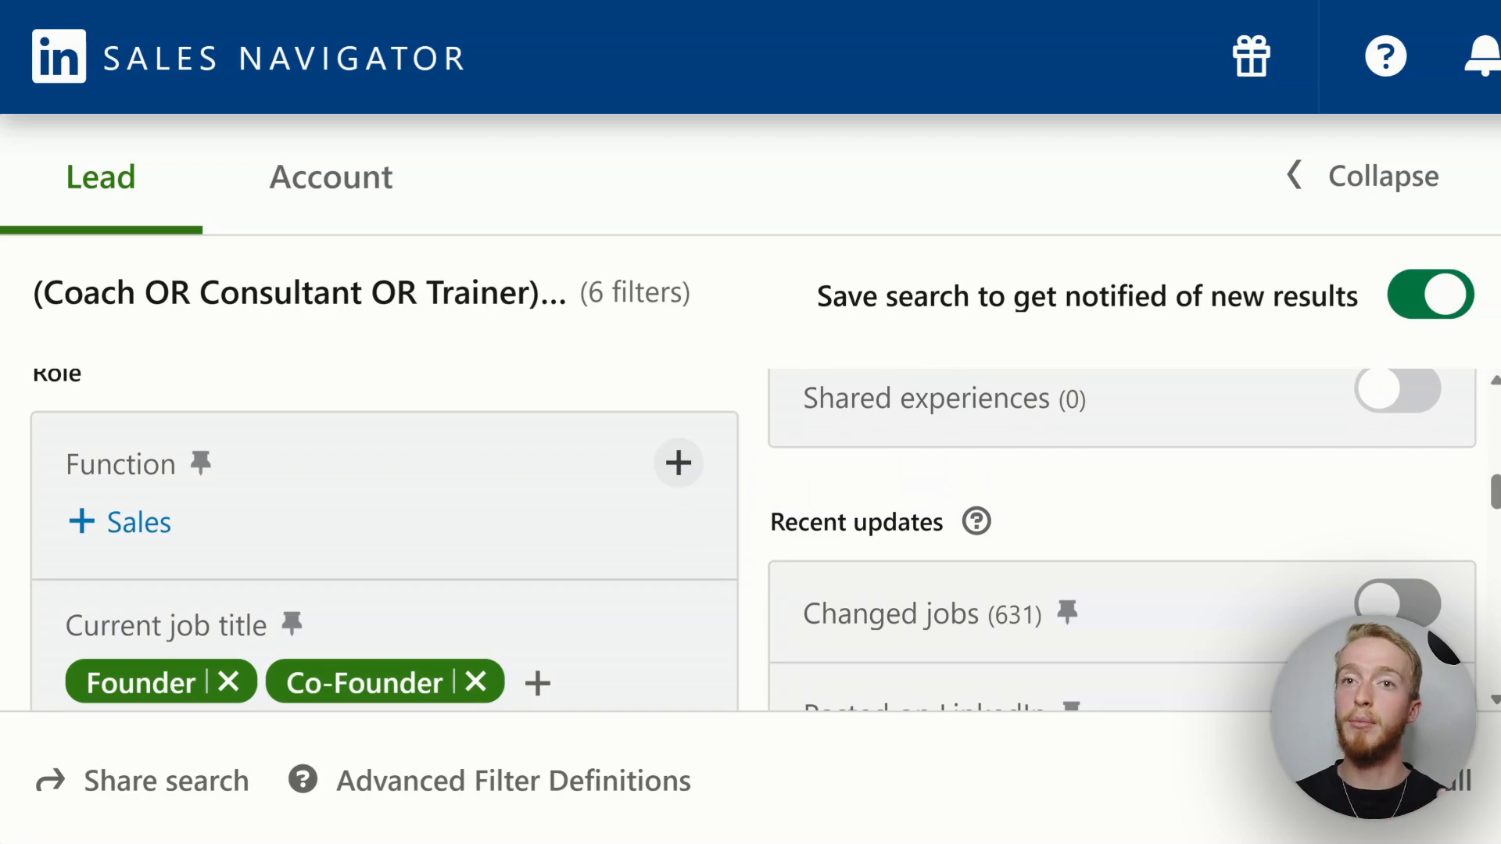
- Look over the remaining role filters and inspect the Current job title filter's entry options without adding a title
scroll(755, 539, down, 5)
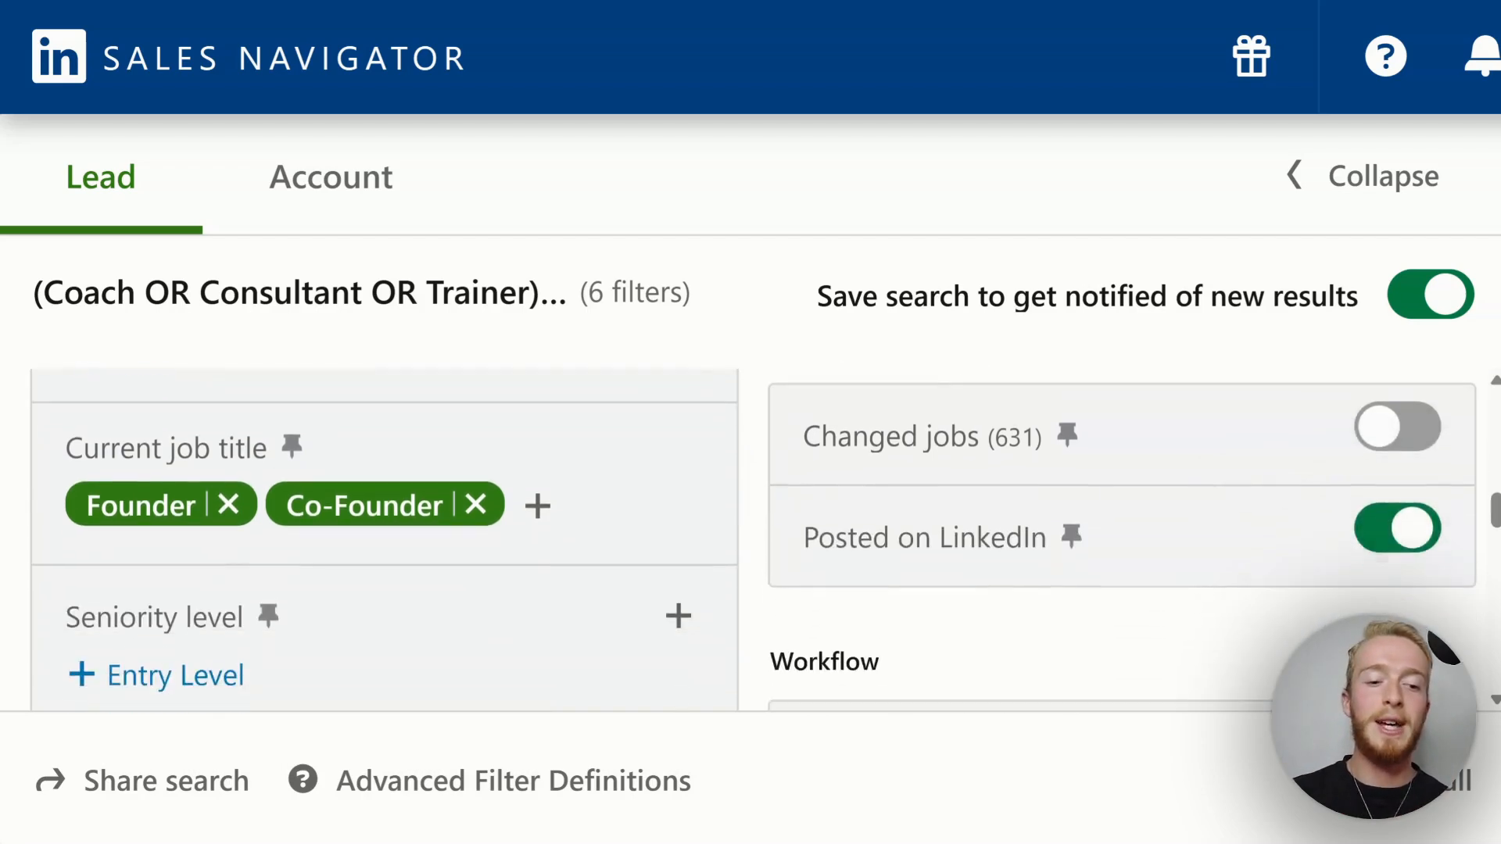
scroll(755, 540, down, 10)
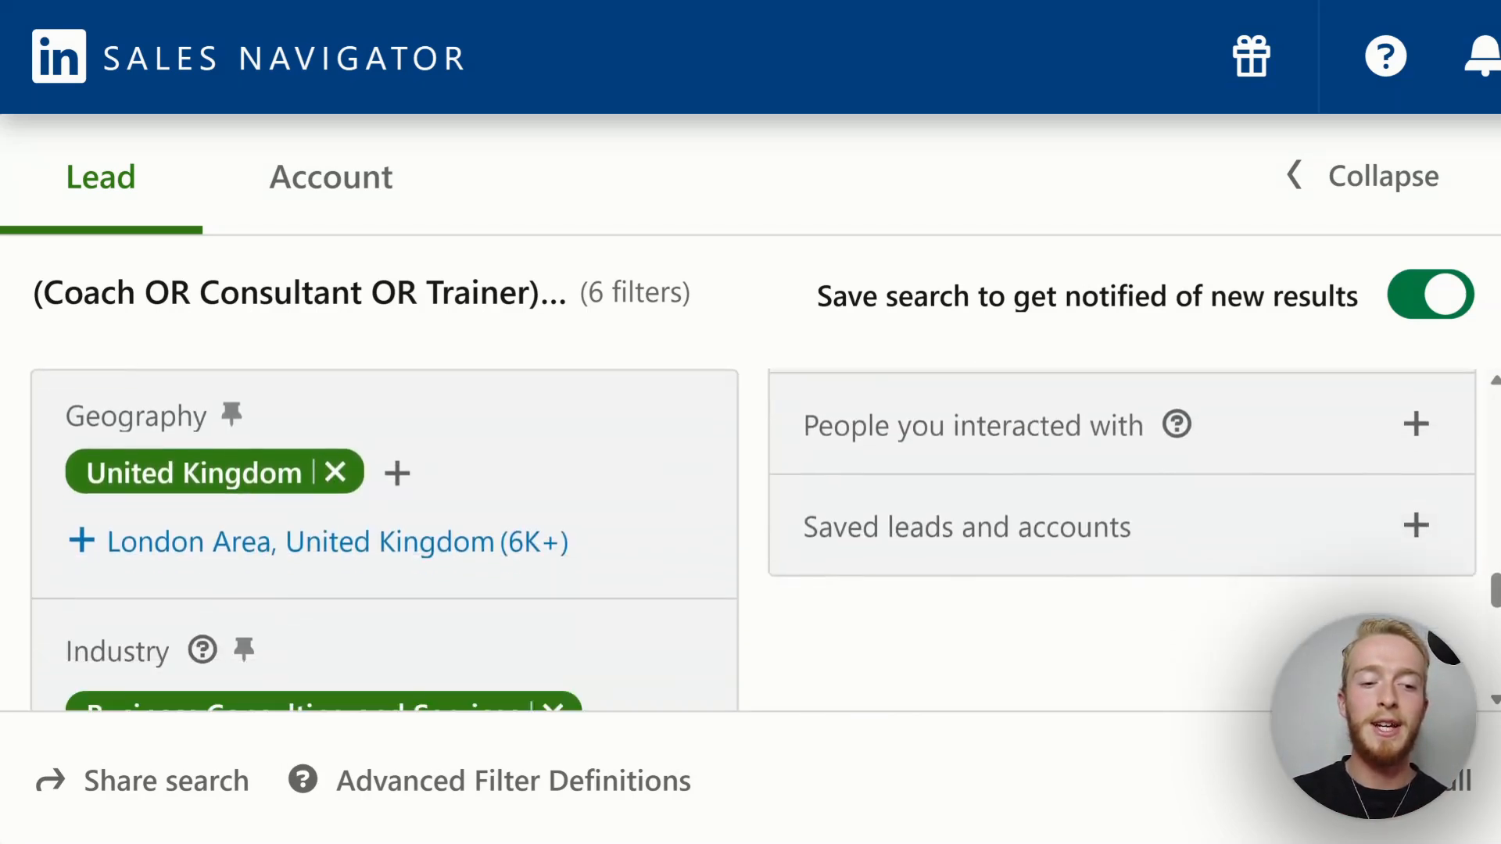
scroll(756, 540, up, 10)
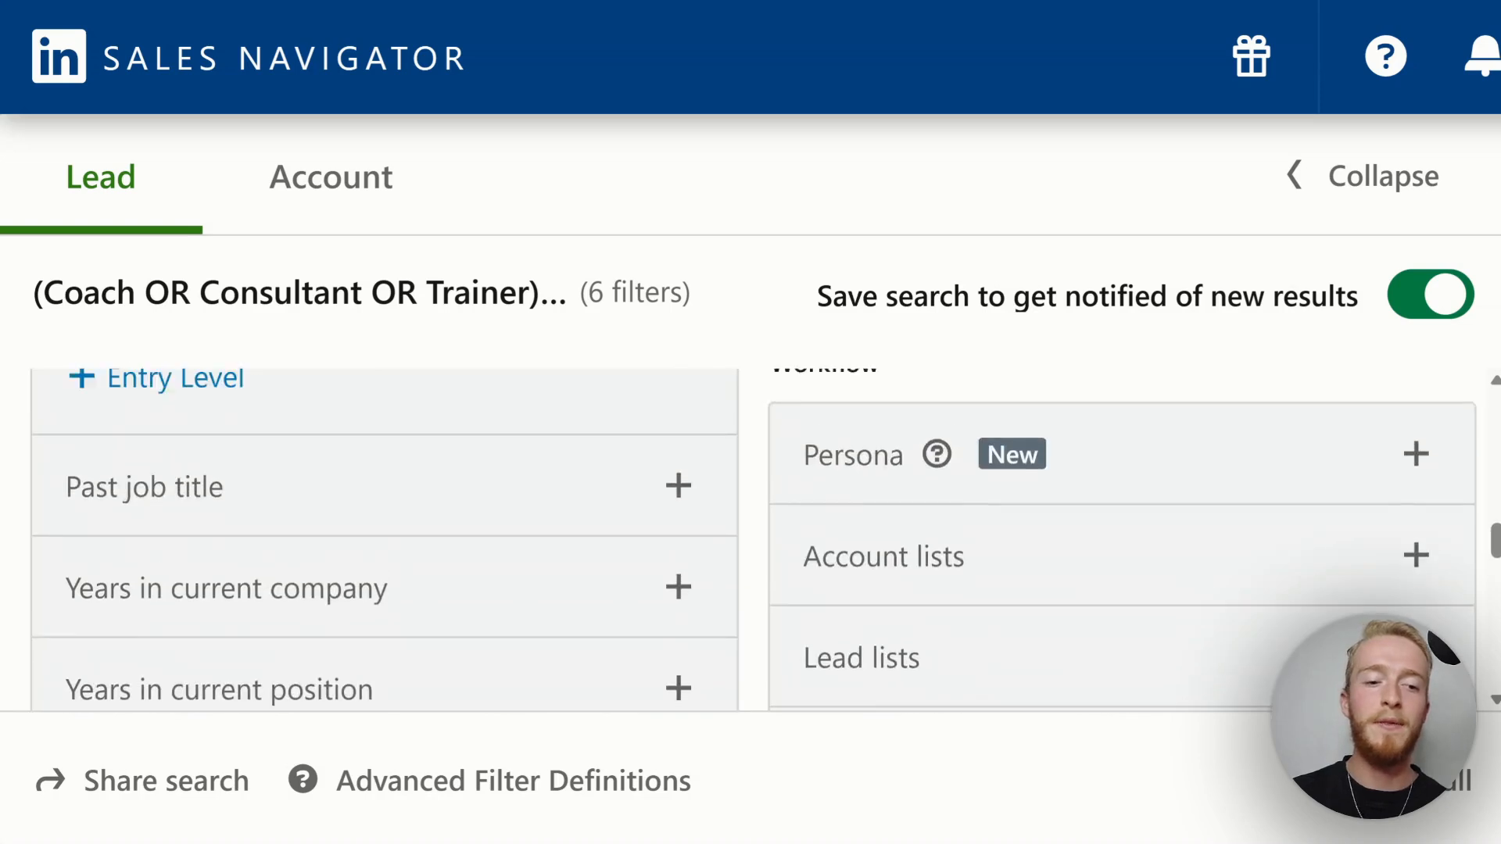
scroll(755, 539, up, 1)
scroll(755, 539, down, 2)
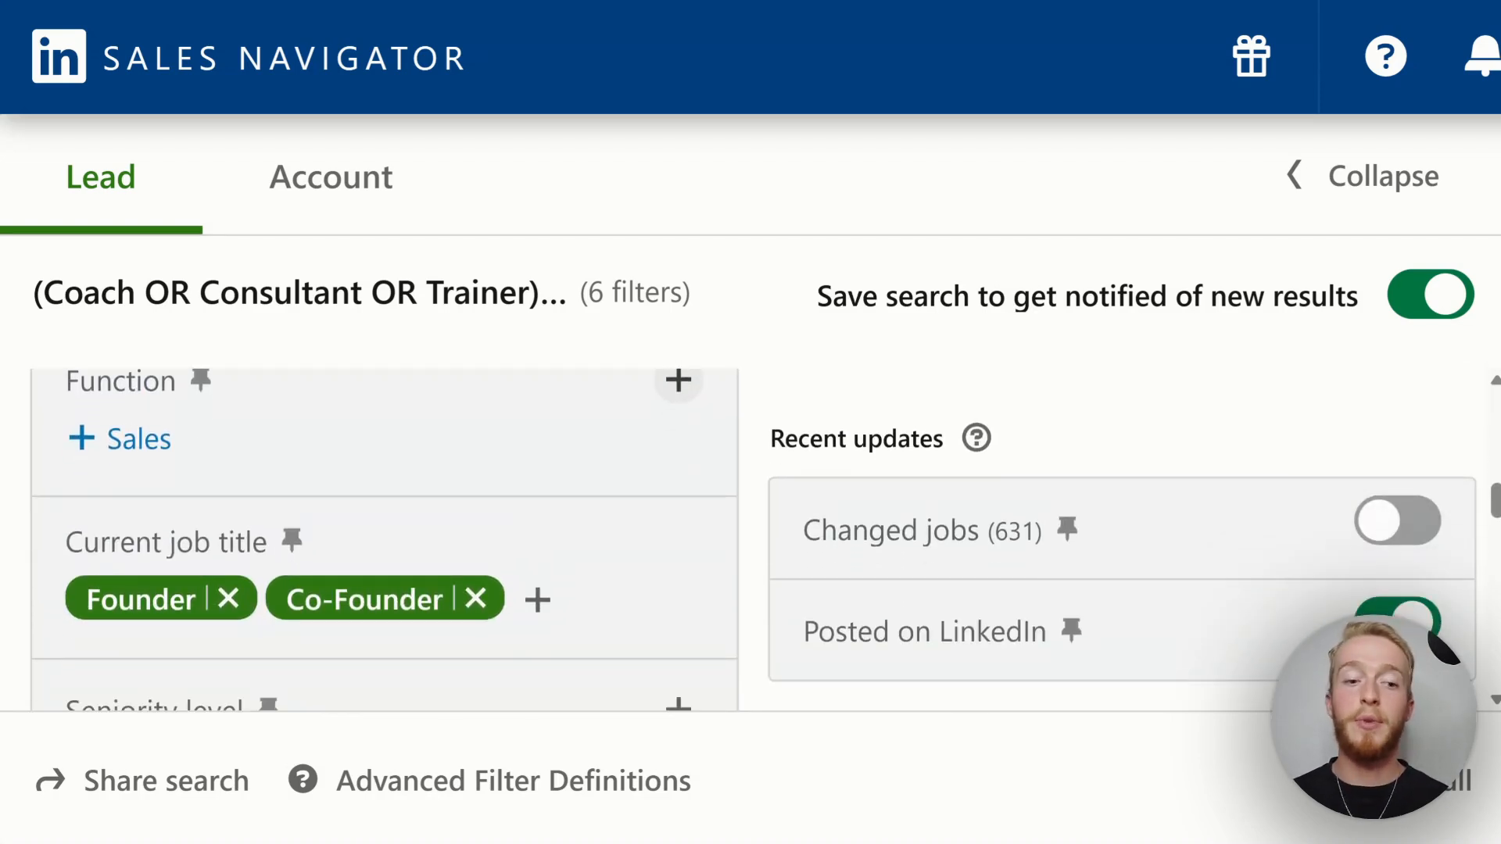
scroll(755, 539, down, 1)
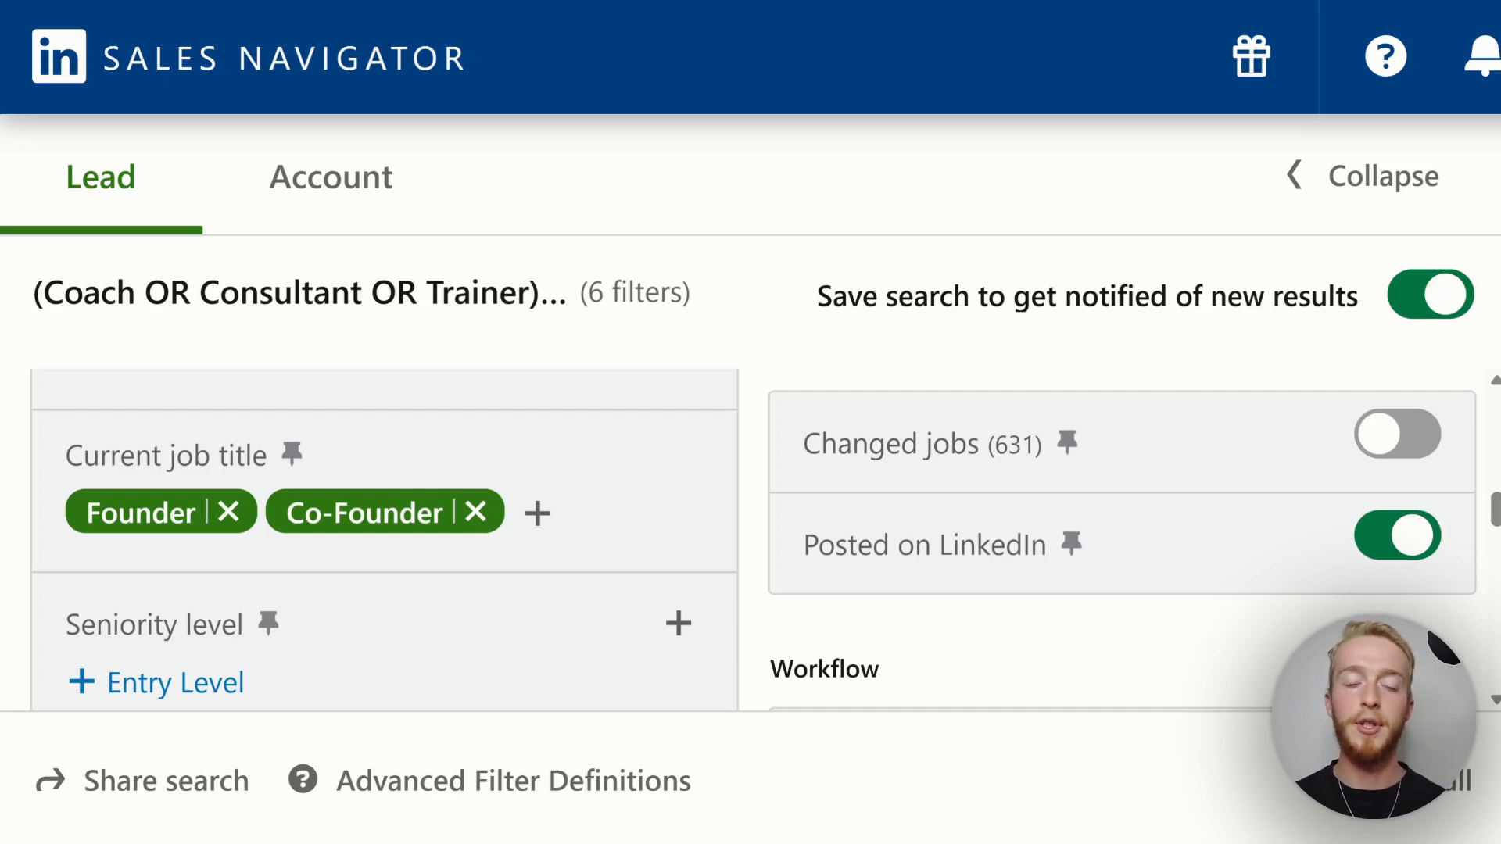
click(538, 514)
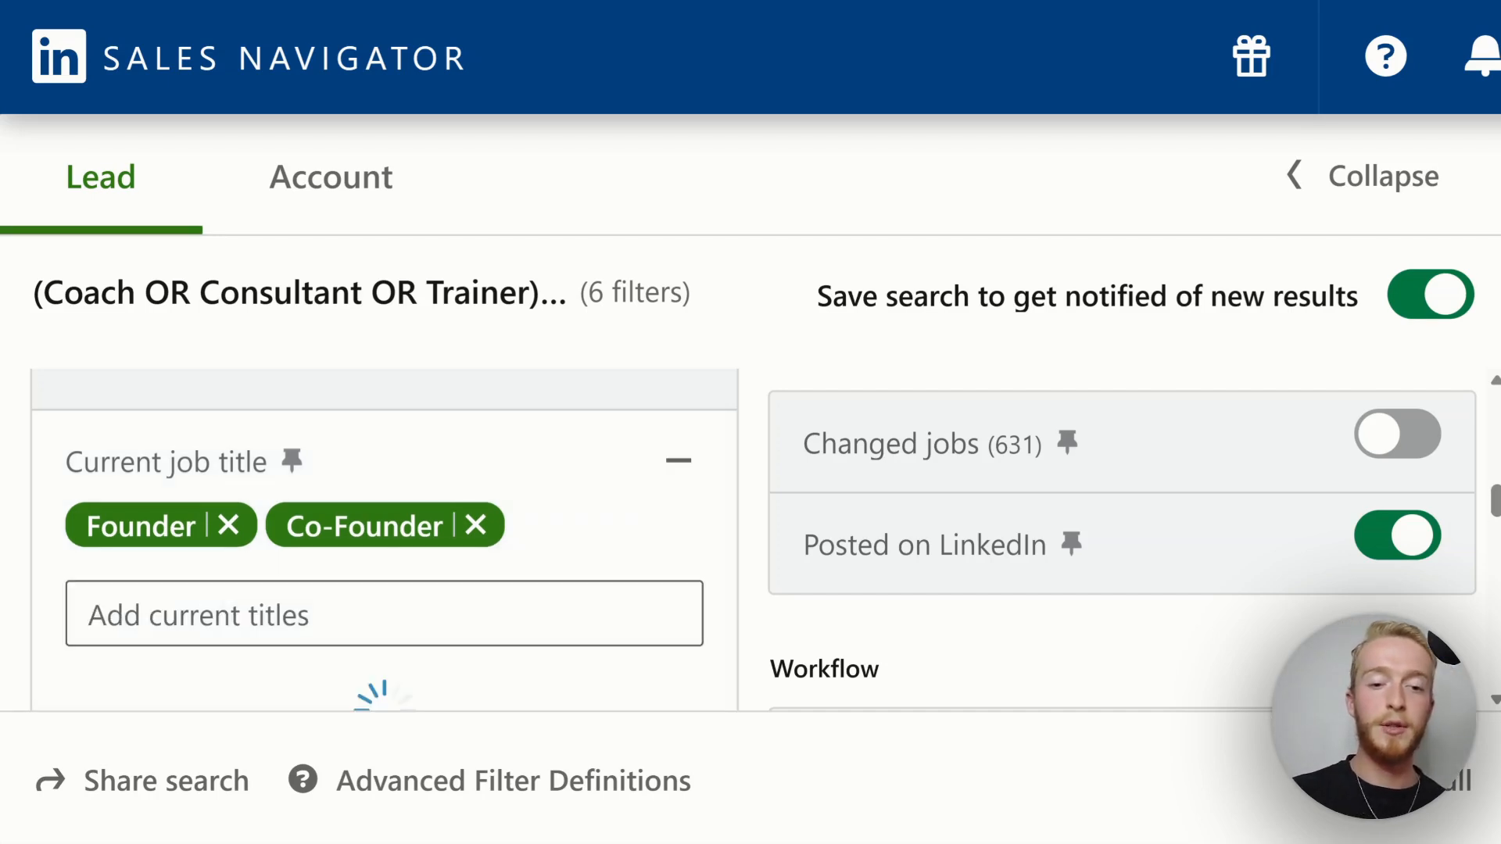
scroll(538, 539, down, 2)
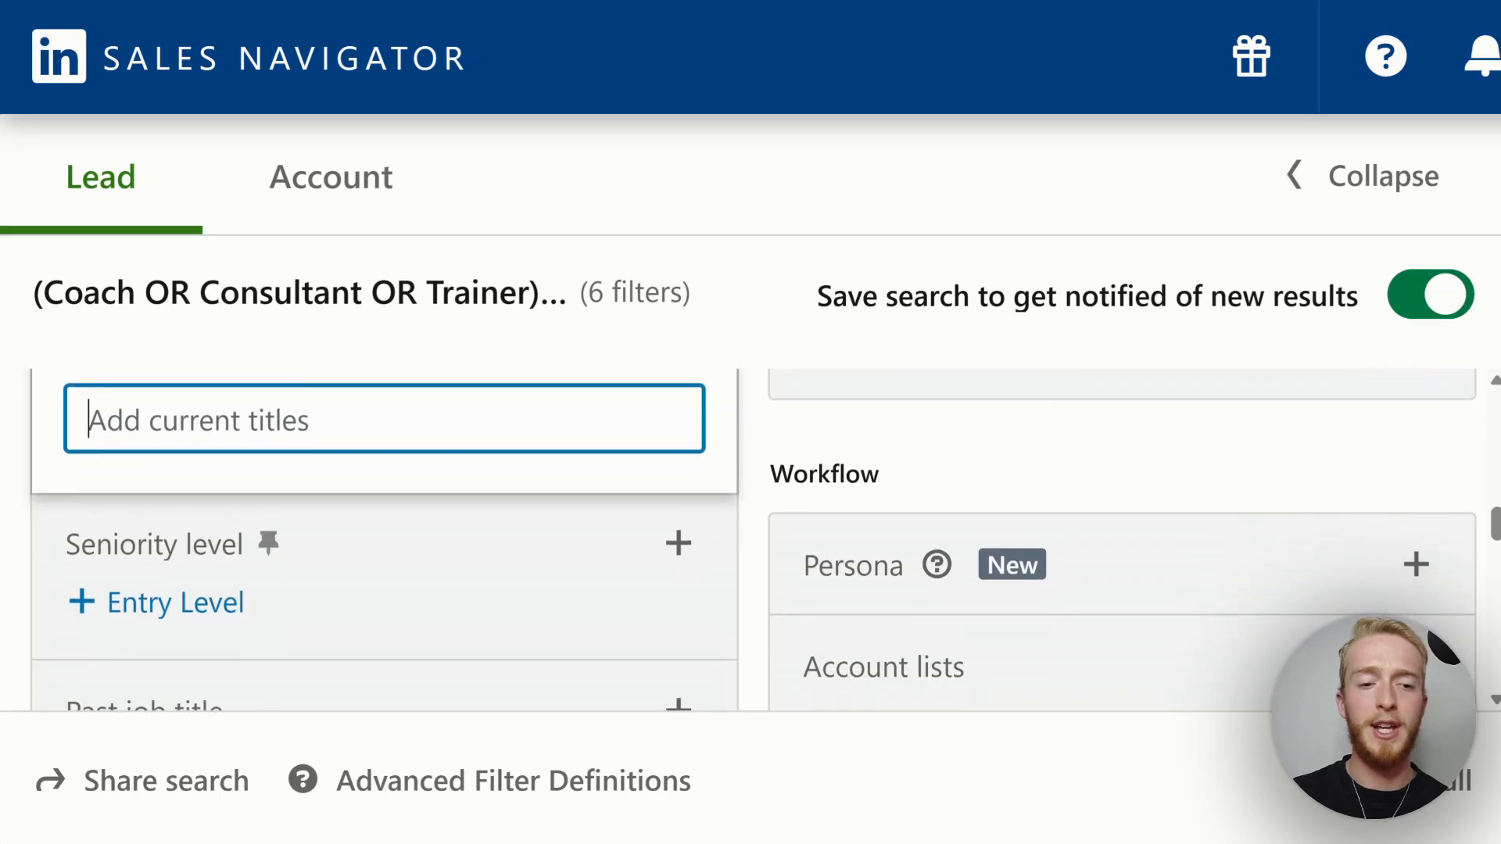
scroll(538, 540, down, 1)
scroll(538, 539, up, 3)
click(678, 466)
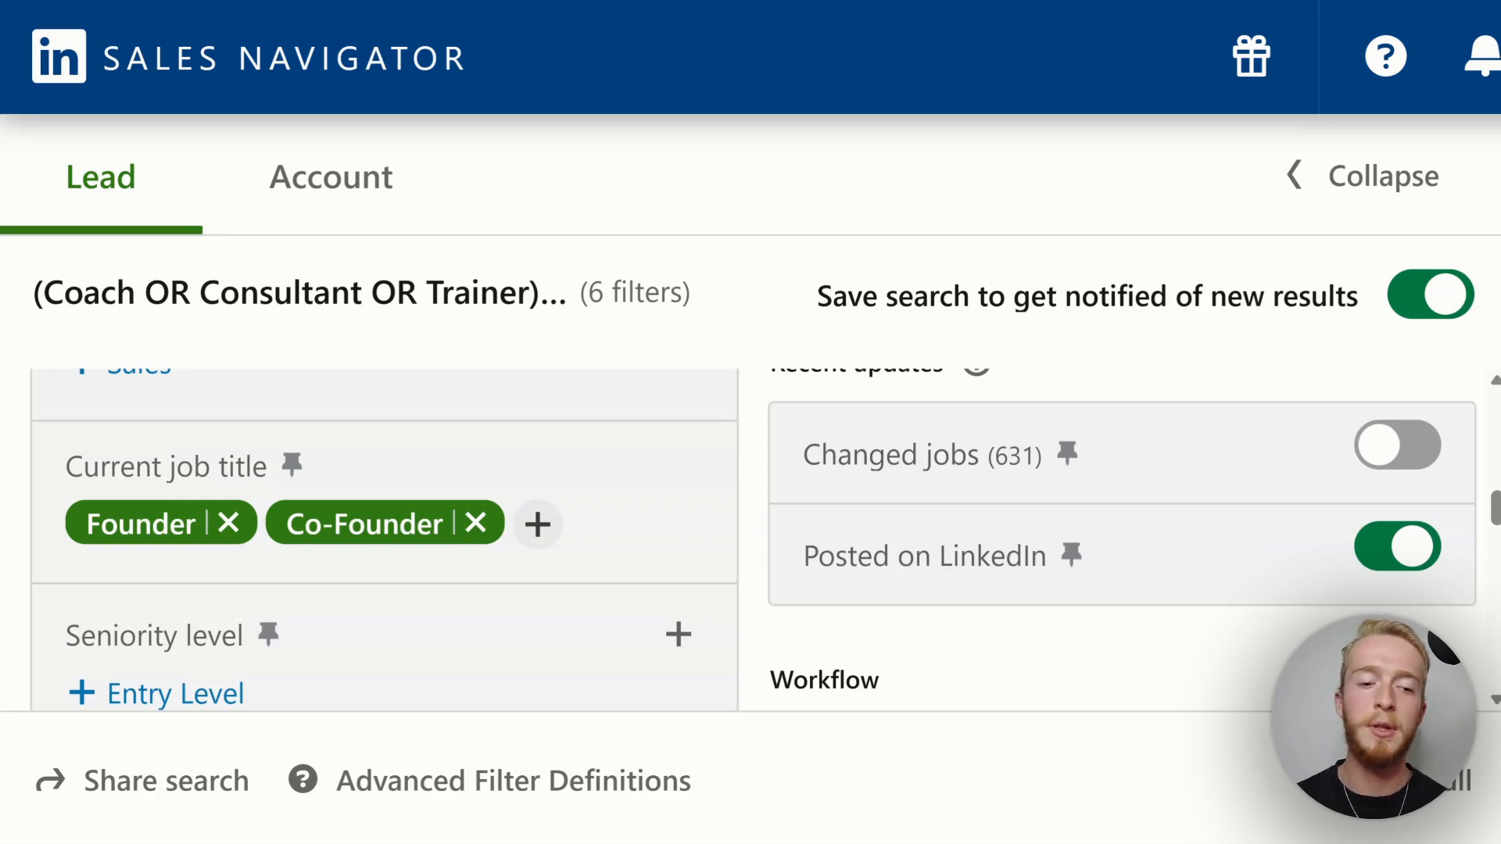
- Browse the levels that can be included or excluded in the Seniority level filter, then collapse it without choosing any
scroll(767, 540, down, 3)
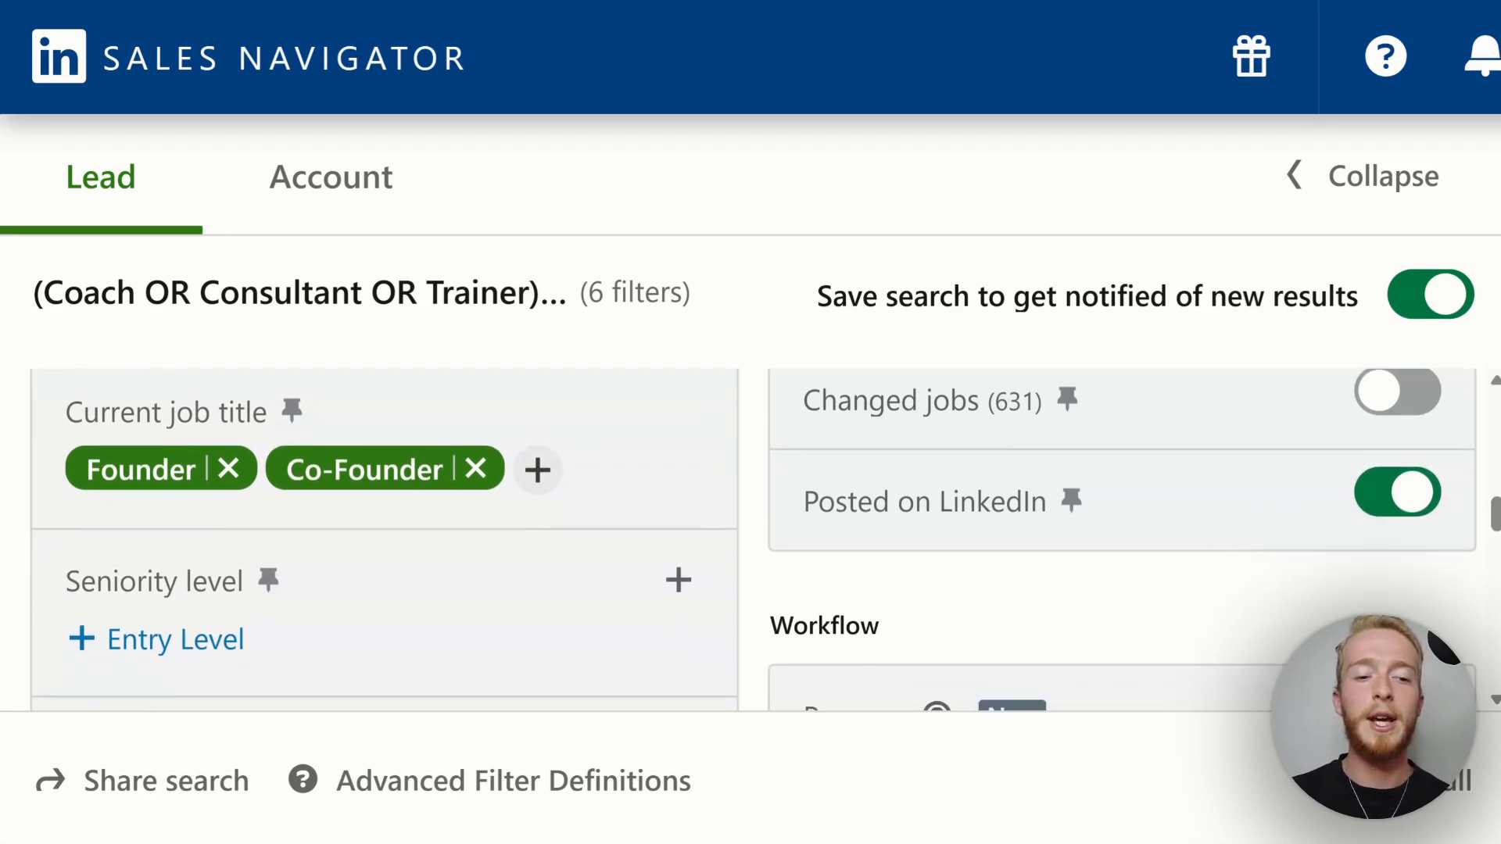
click(678, 424)
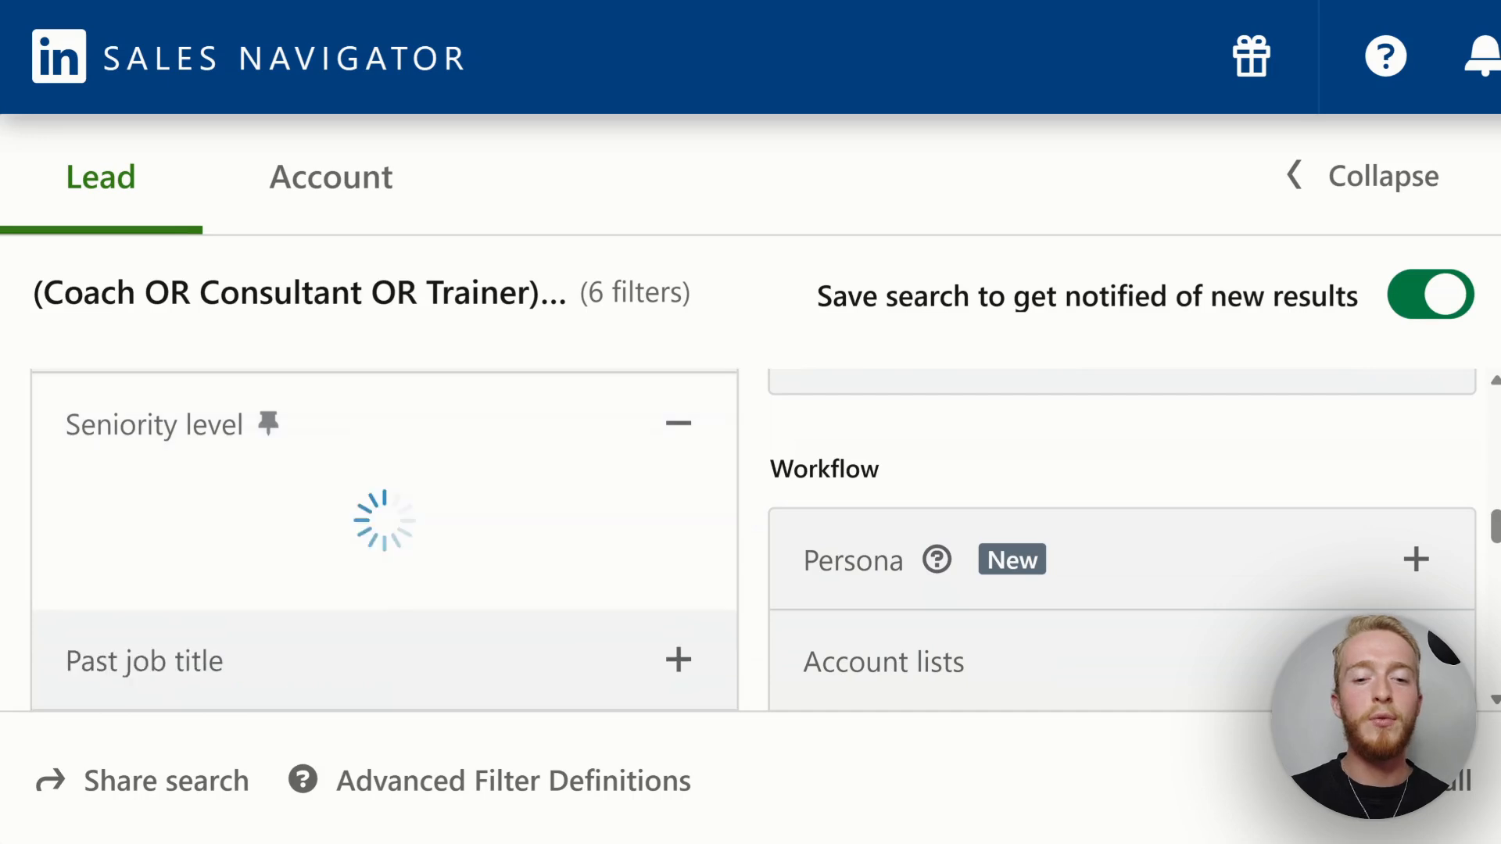
scroll(383, 594, down, 3)
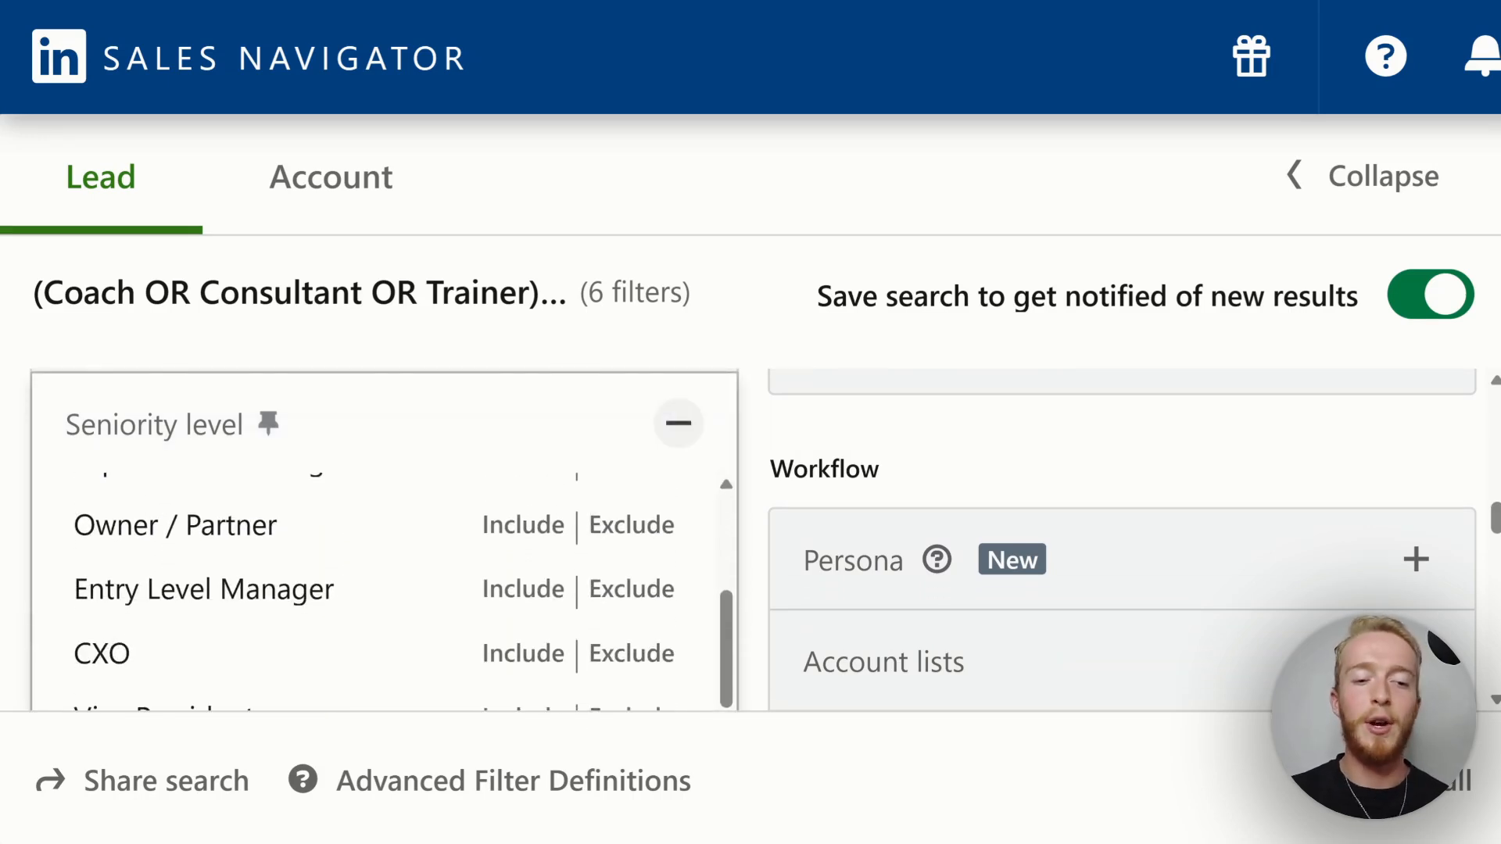
scroll(383, 594, down, 2)
scroll(384, 594, up, 2)
click(679, 424)
scroll(679, 593, up, 3)
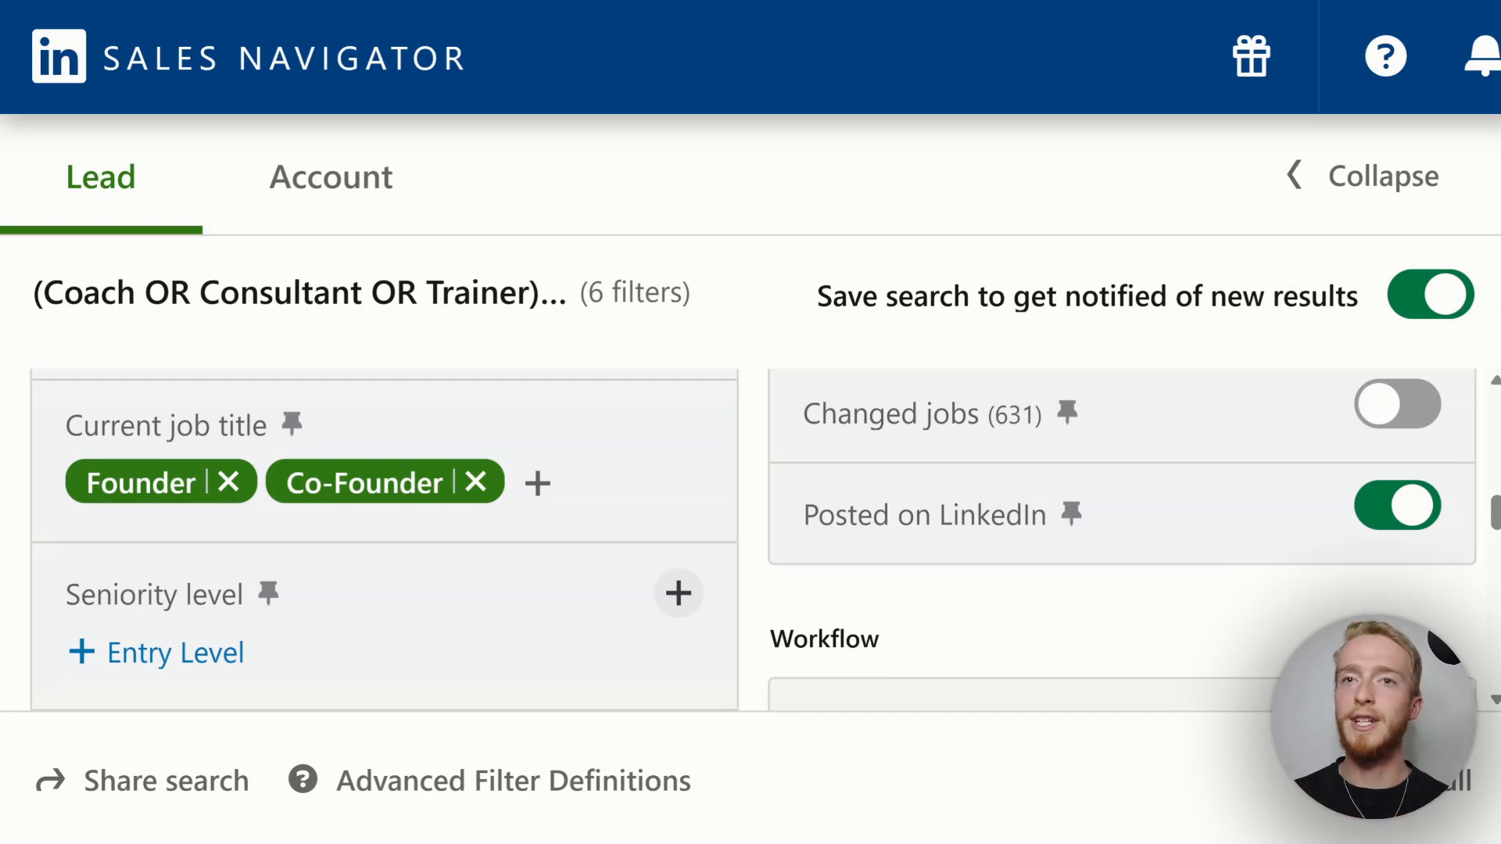
- Look over the past job title and tenure filters, briefly expanding and closing Years in current company without selecting a range
scroll(751, 539, down, 5)
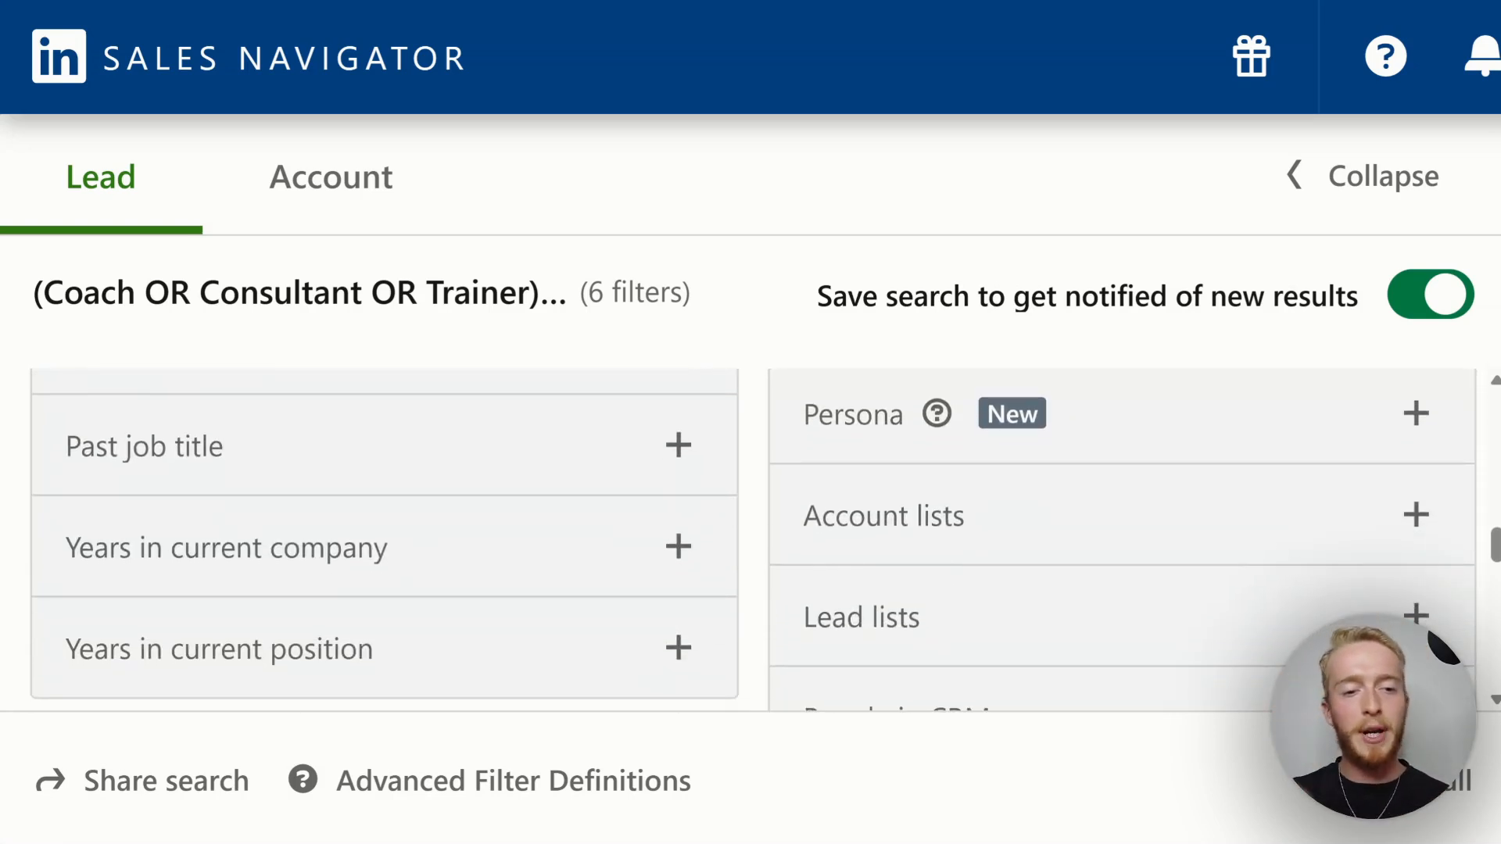
scroll(750, 539, down, 1)
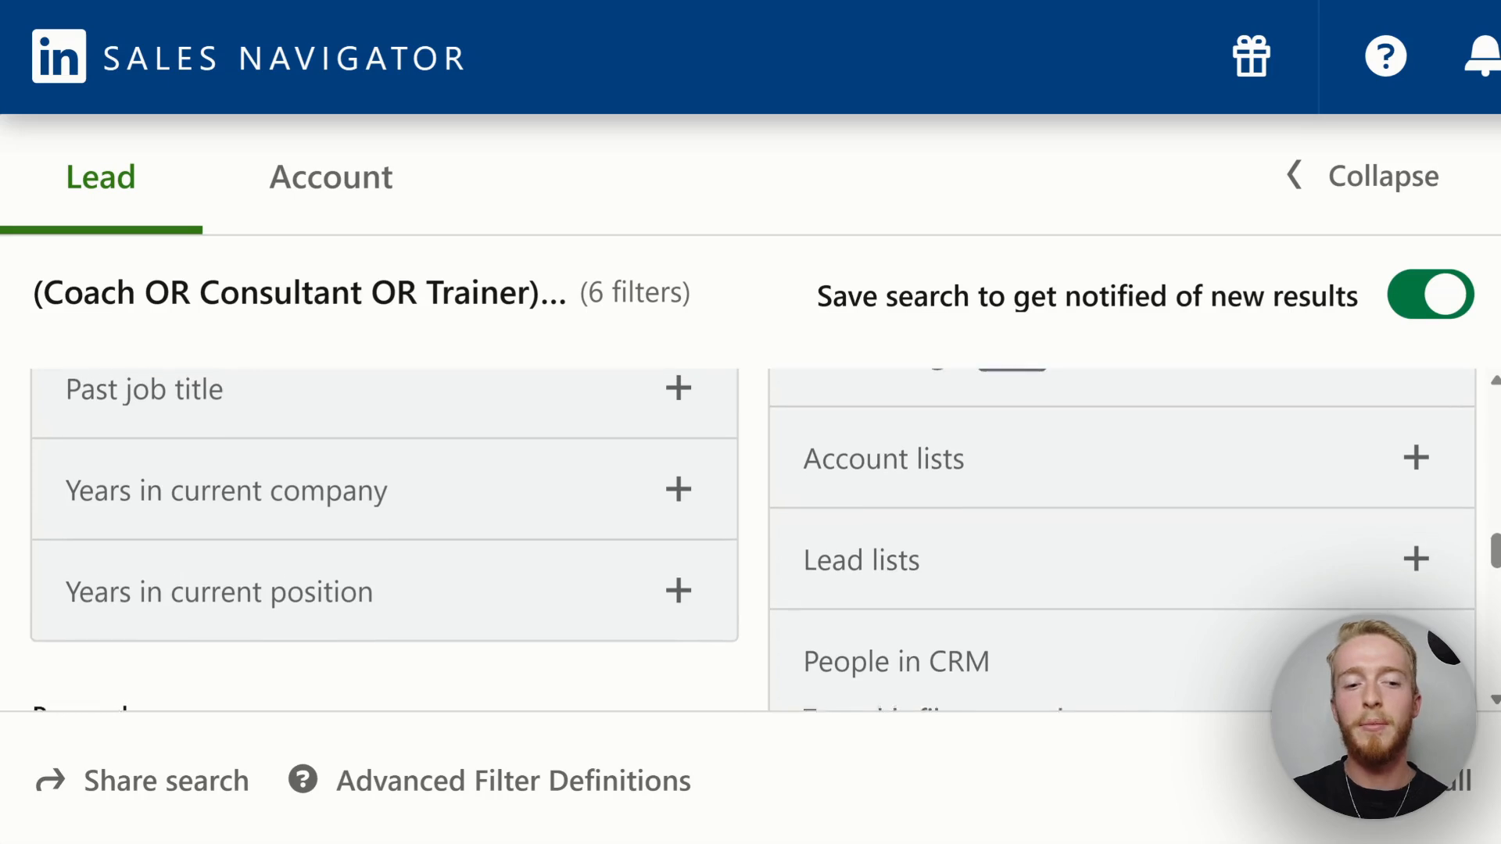
scroll(750, 539, up, 1)
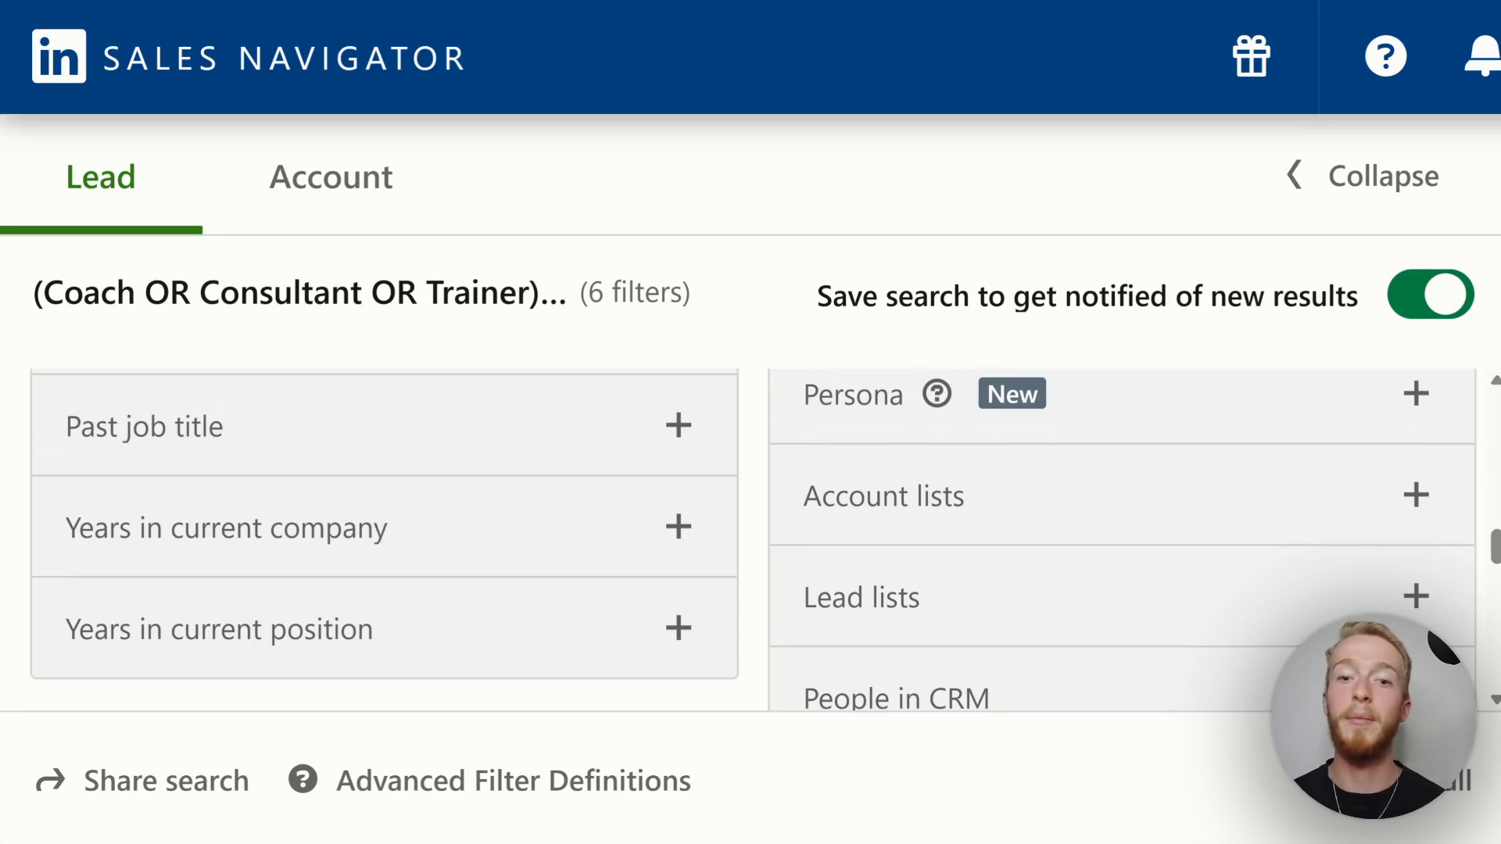
click(678, 527)
click(679, 527)
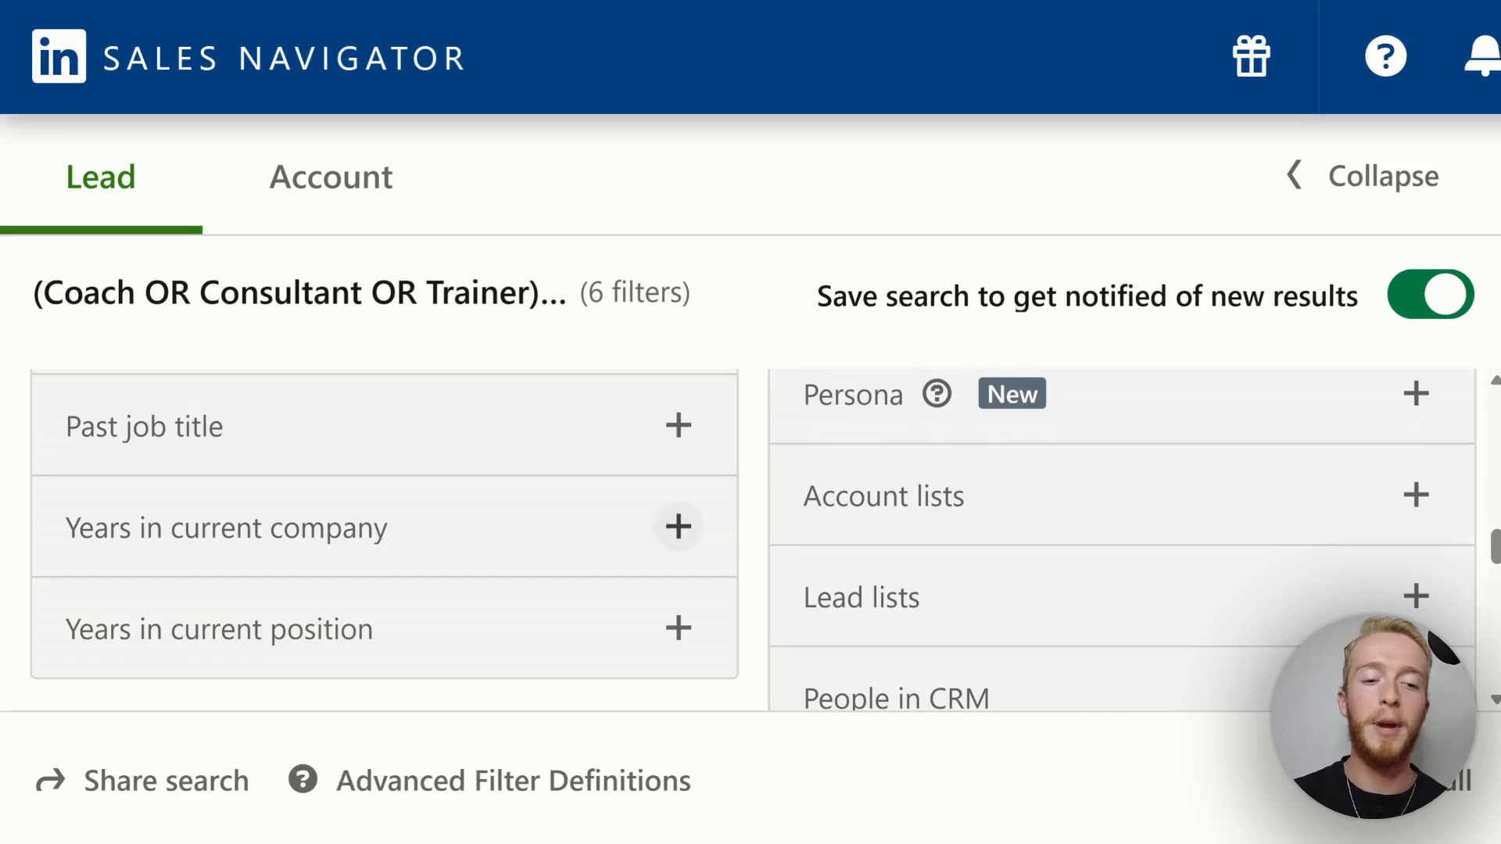
scroll(679, 516, down, 1)
scroll(678, 516, up, 1)
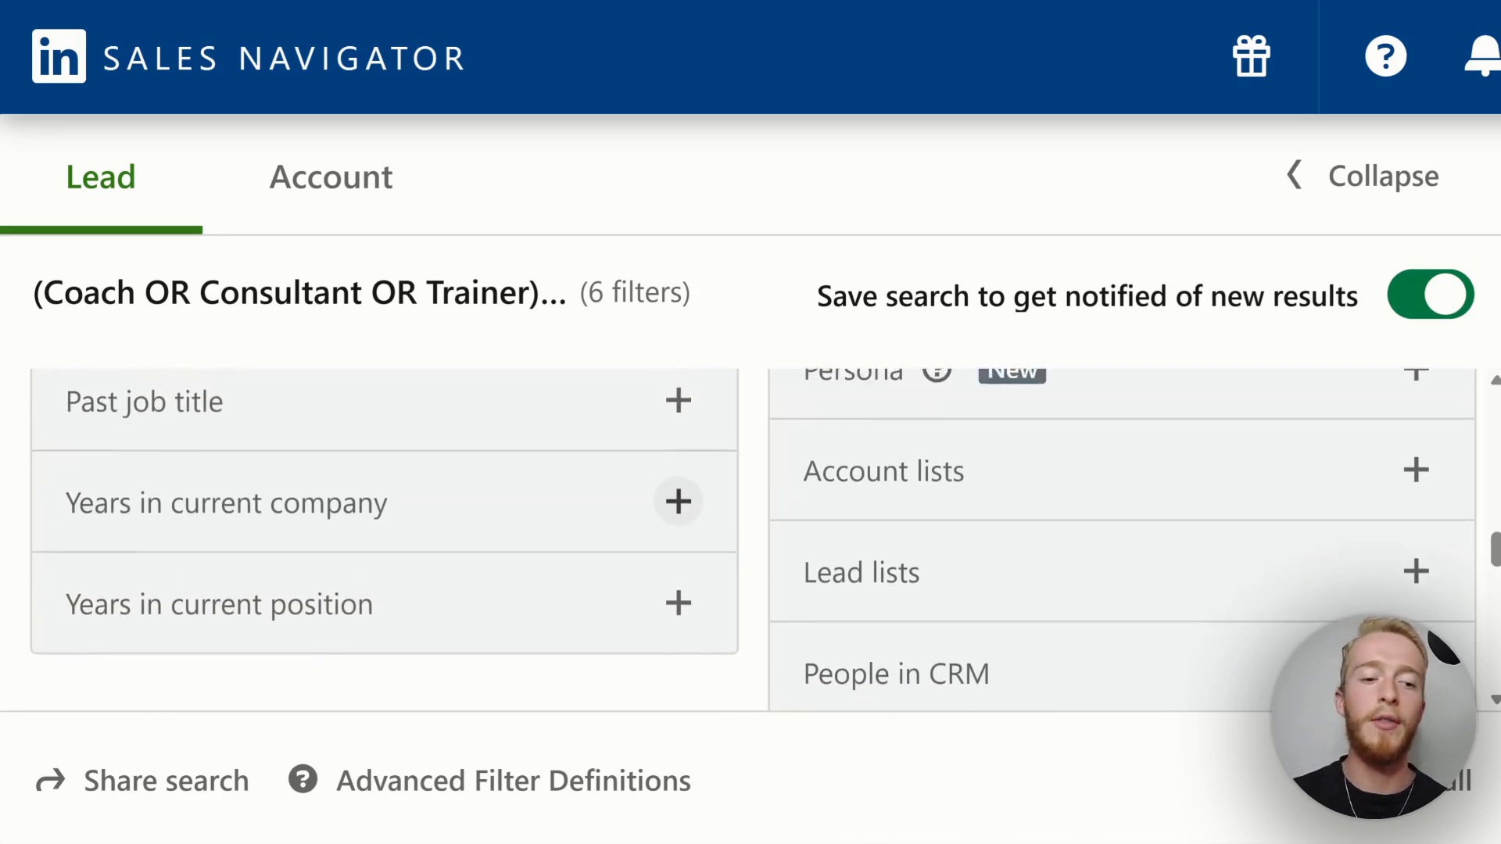
- Examine the locations offered for inclusion or exclusion in the Geography filter, then close it without adding another location
scroll(679, 501, down, 4)
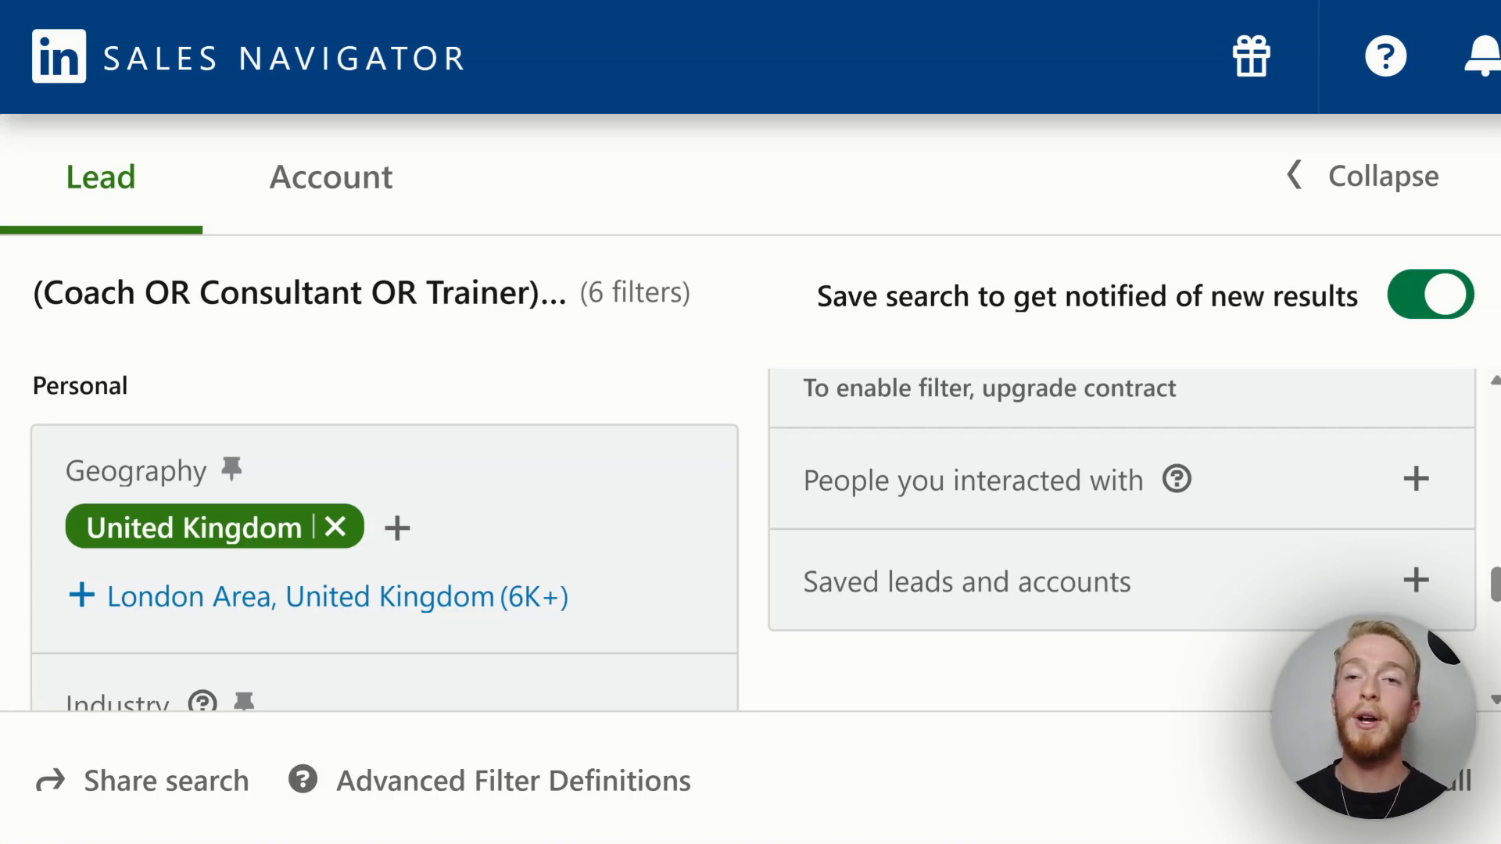
scroll(678, 501, down, 1)
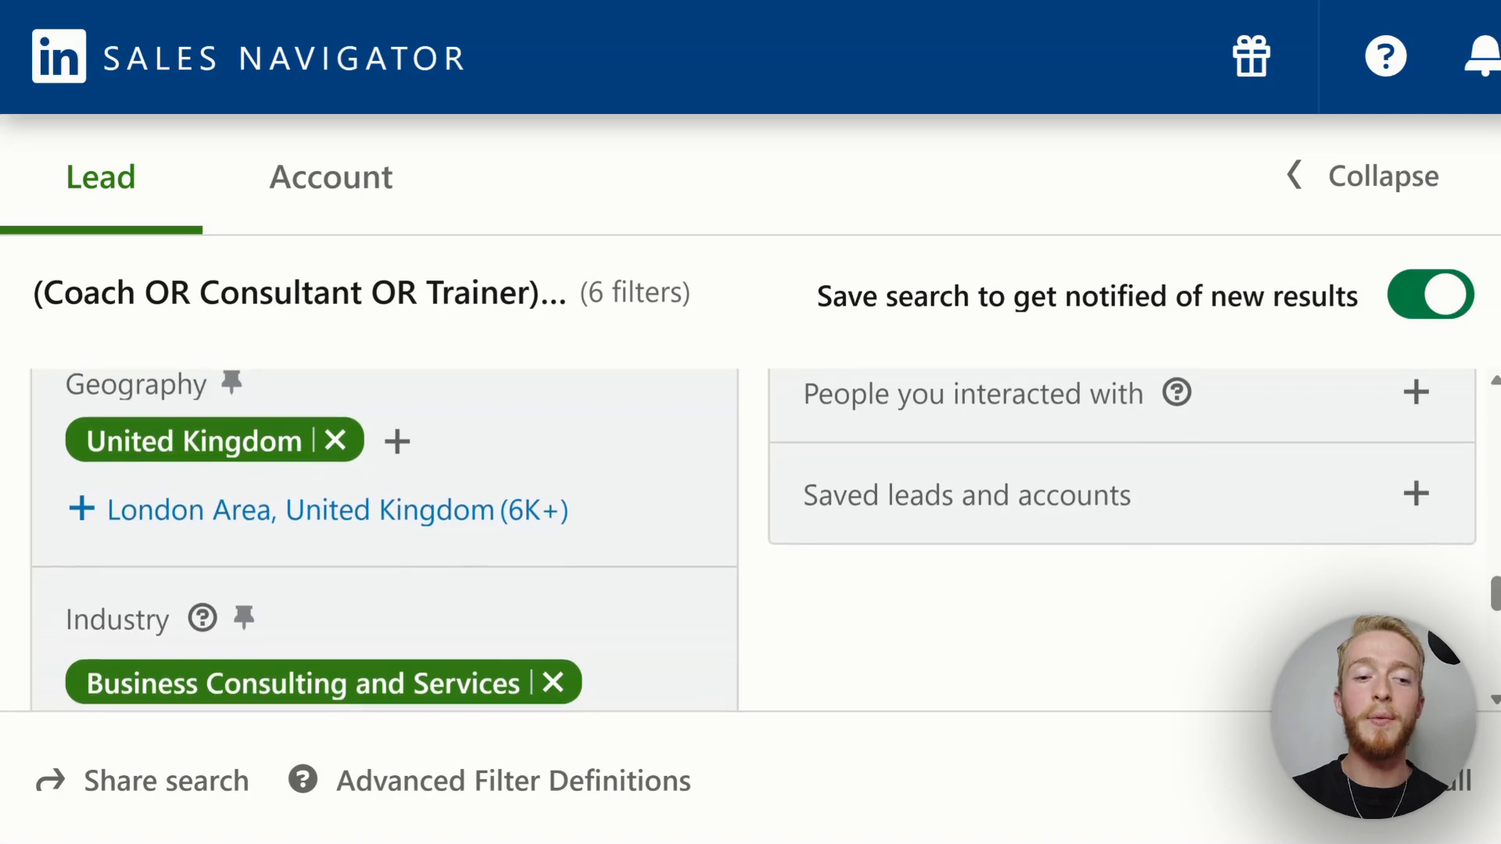
scroll(678, 501, up, 1)
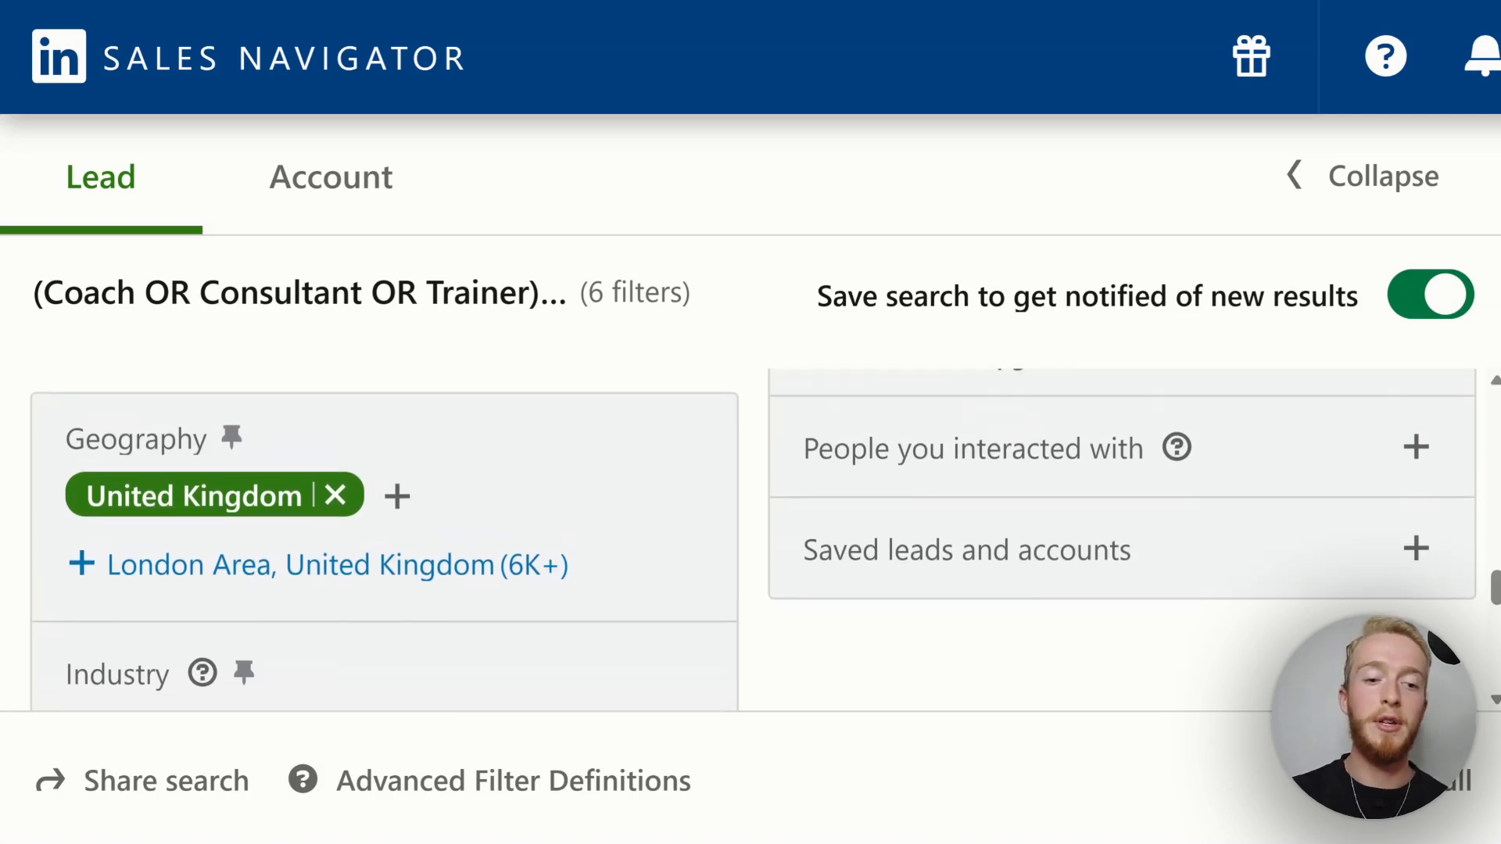
click(397, 496)
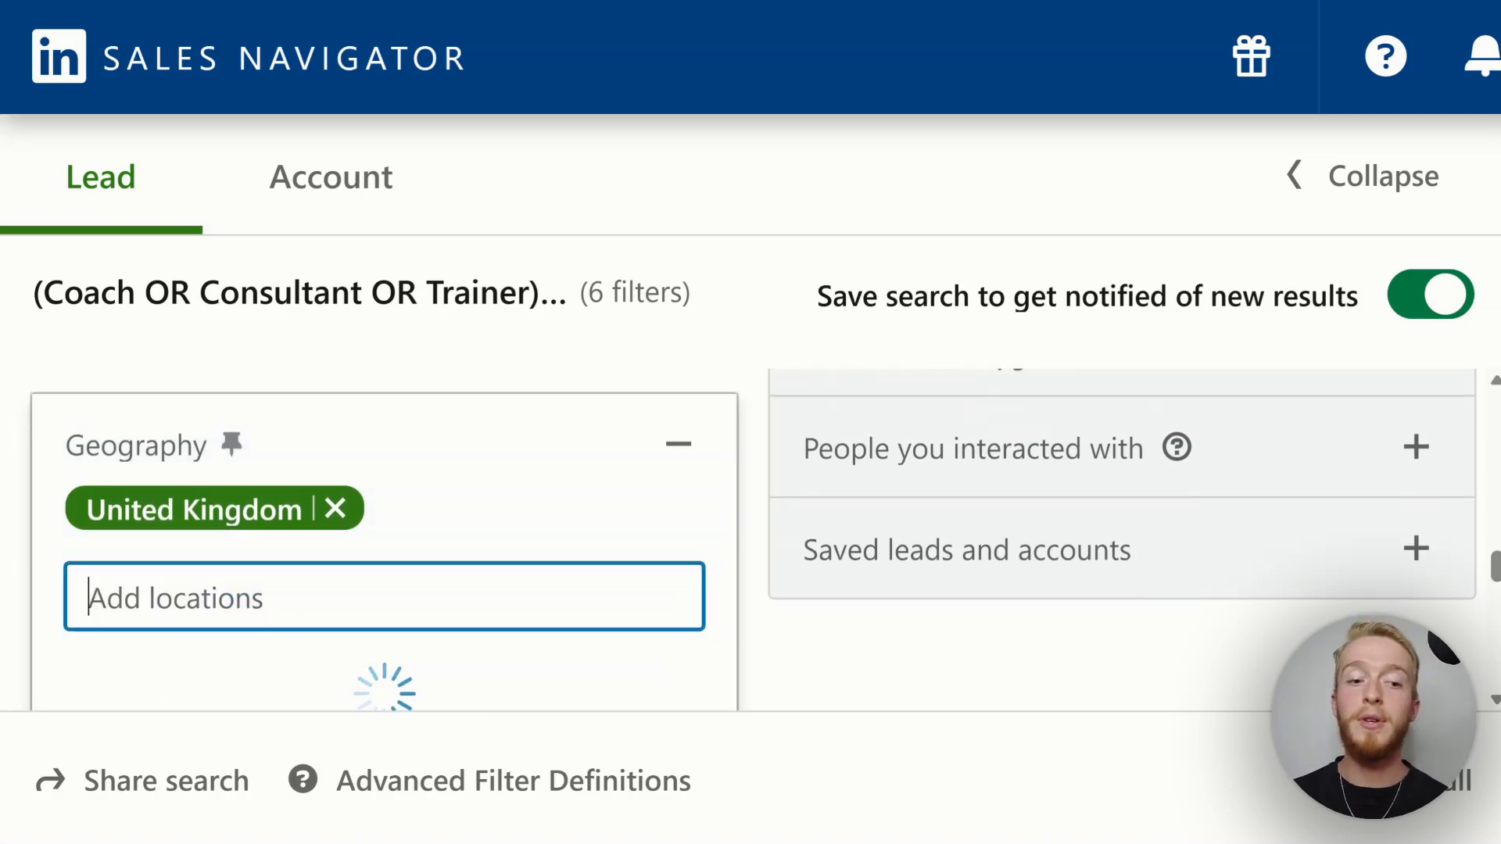
scroll(438, 531, down, 1)
scroll(438, 532, up, 1)
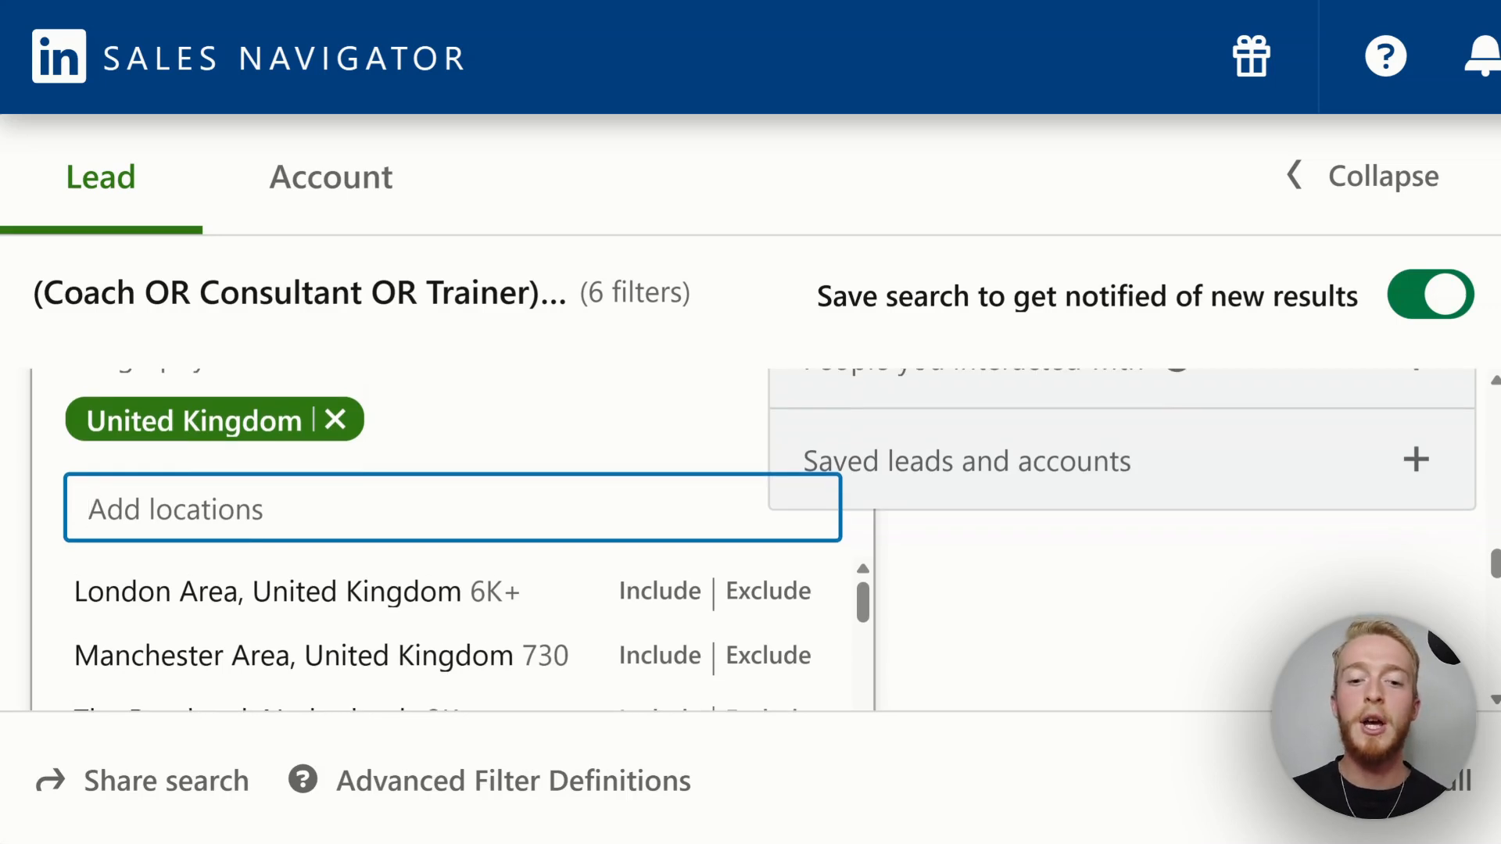
scroll(438, 539, down, 1)
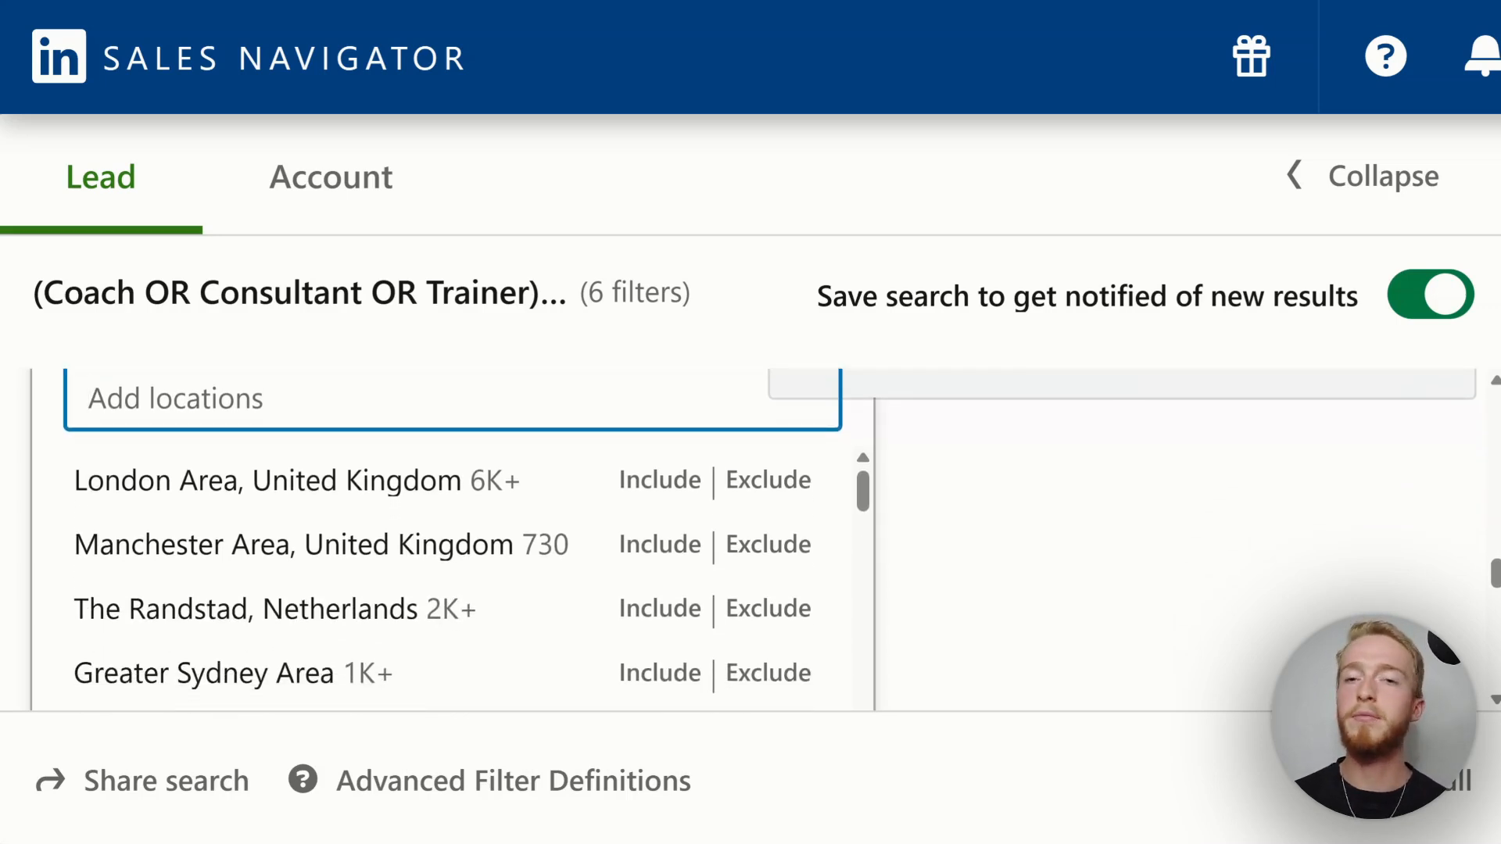
scroll(438, 540, up, 1)
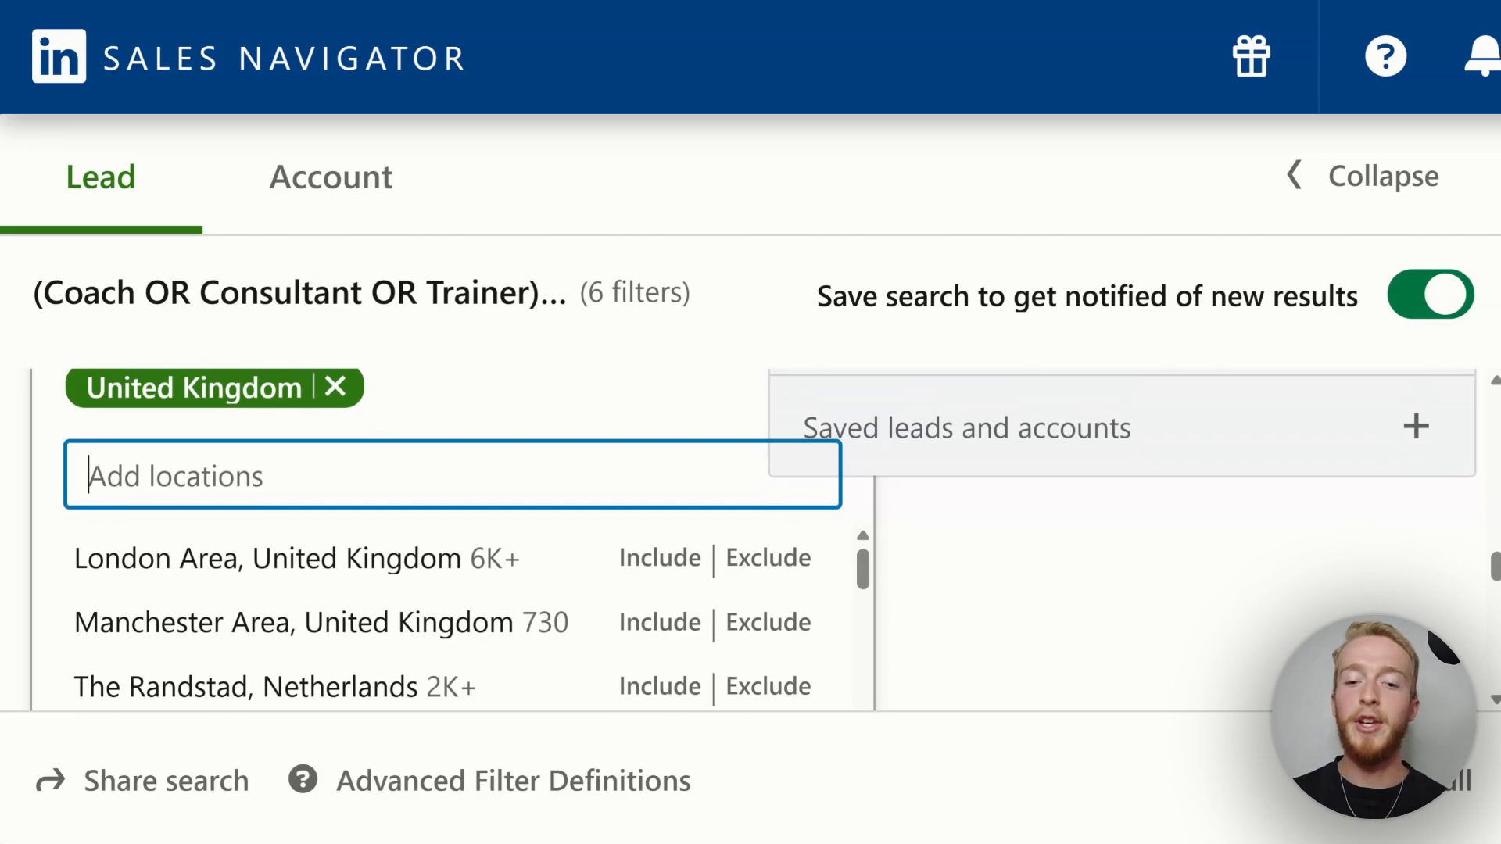
scroll(438, 539, up, 1)
scroll(437, 539, up, 1)
click(814, 425)
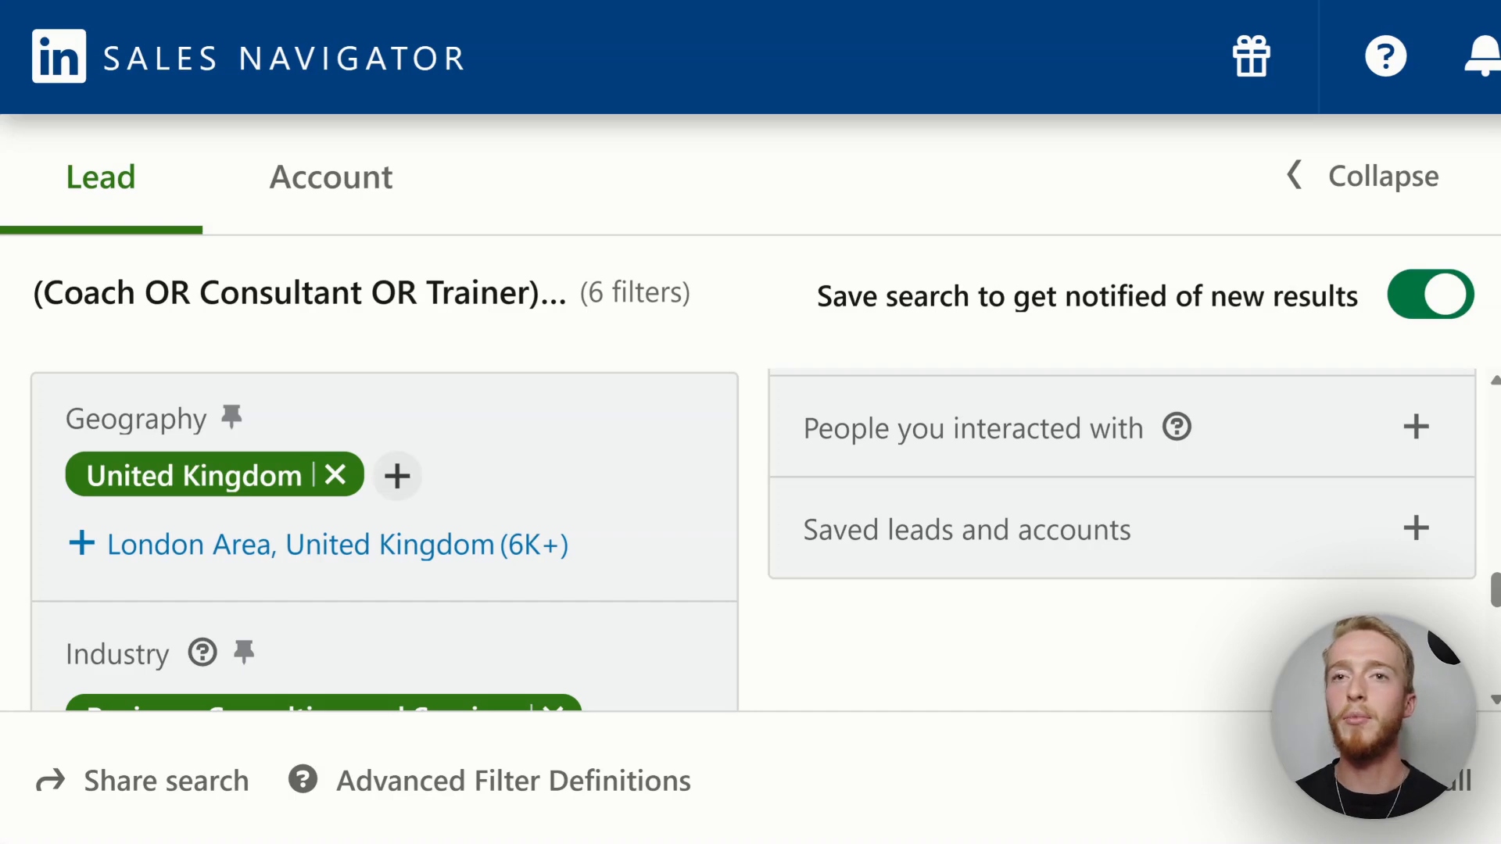
- Review the industries selected in the Industry filter of the Personal section
scroll(766, 539, down, 3)
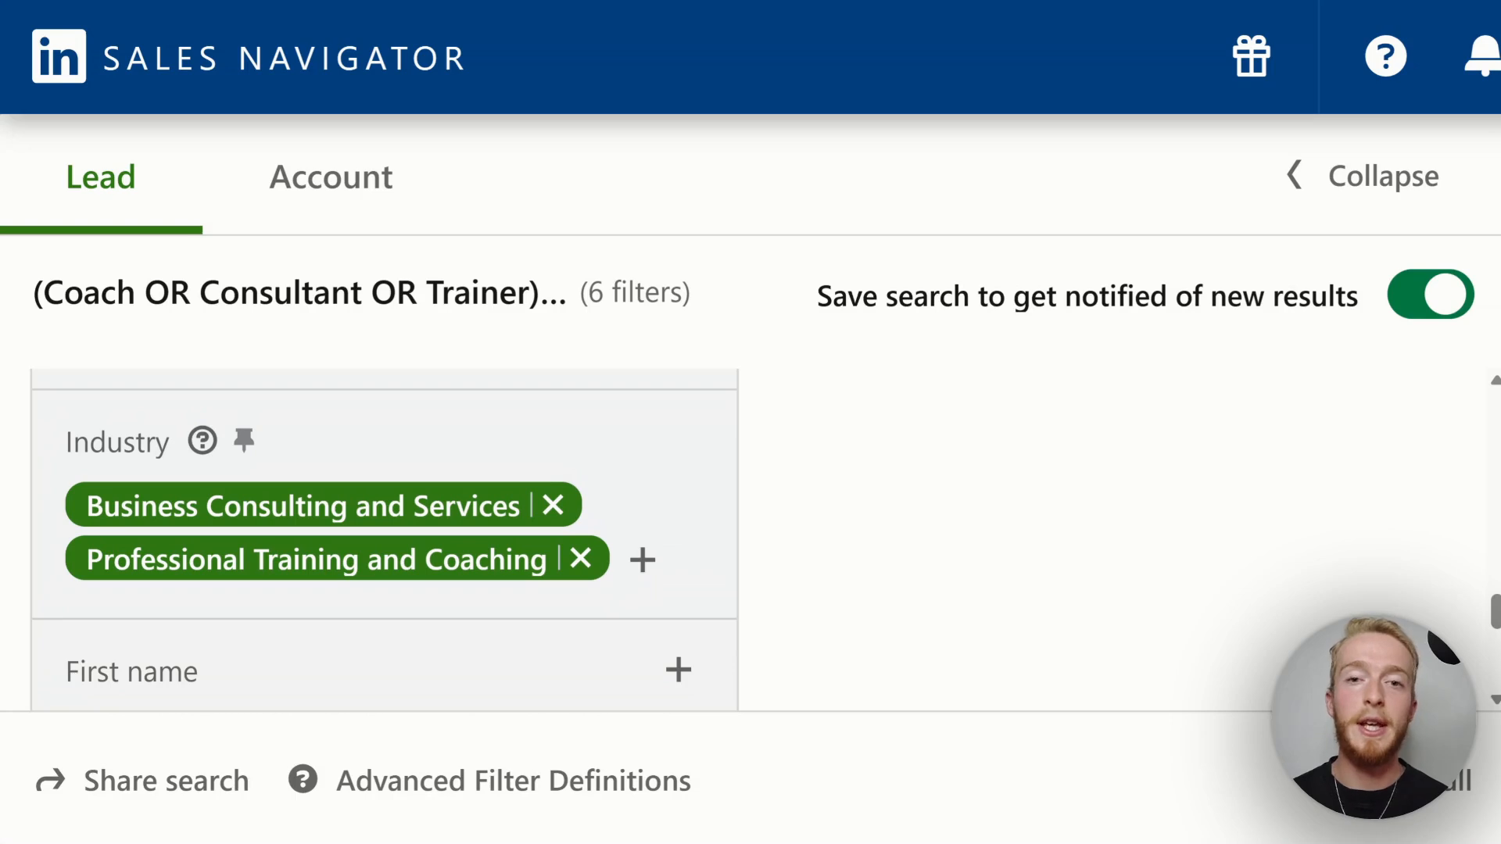
scroll(766, 540, down, 1)
scroll(766, 539, up, 1)
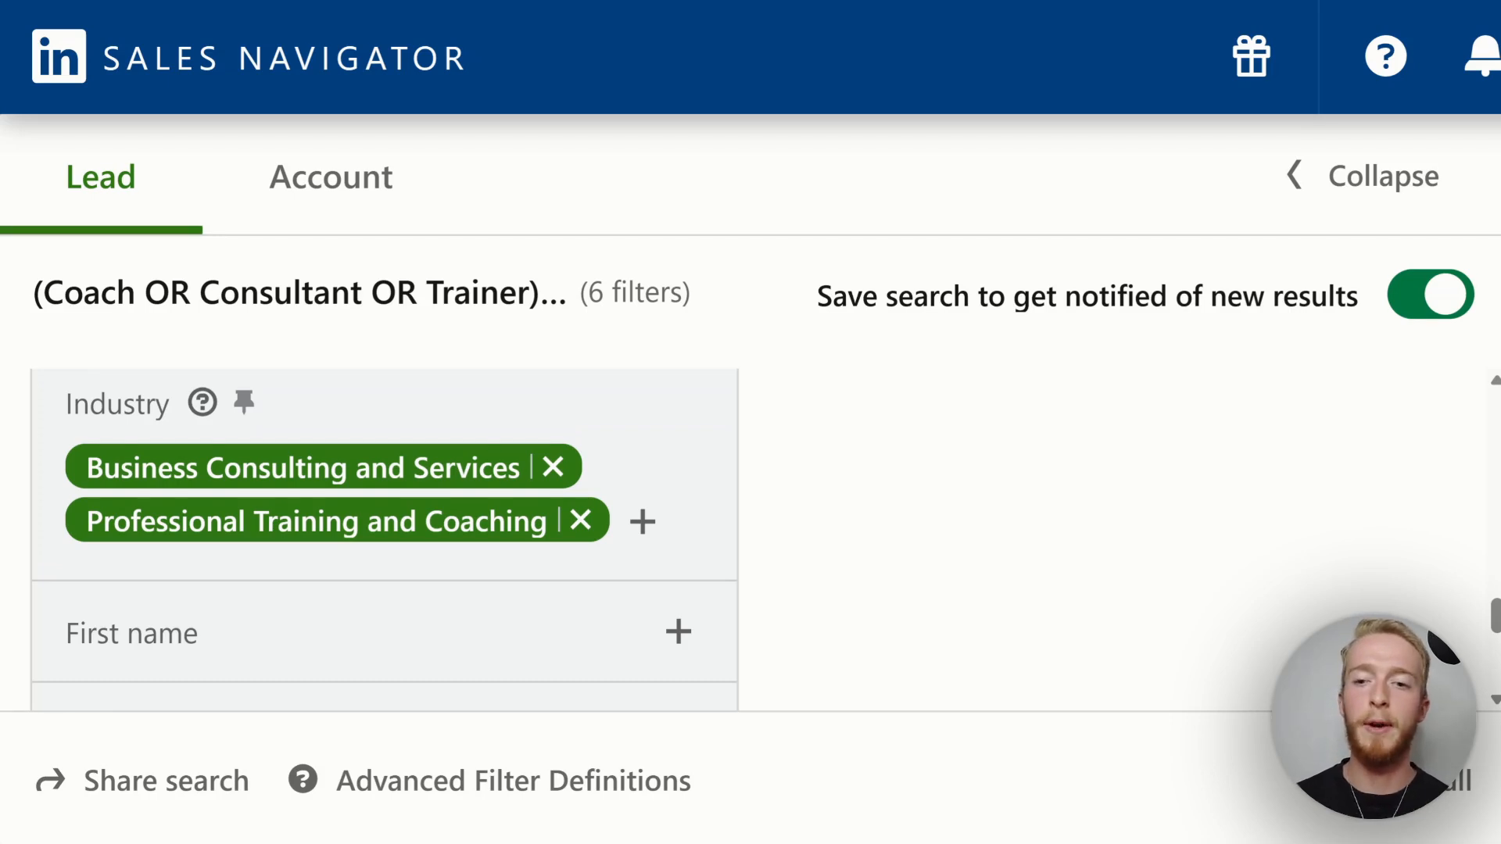
- Add English as the Profile language filter of the lead search and collapse the filter
scroll(383, 539, down, 5)
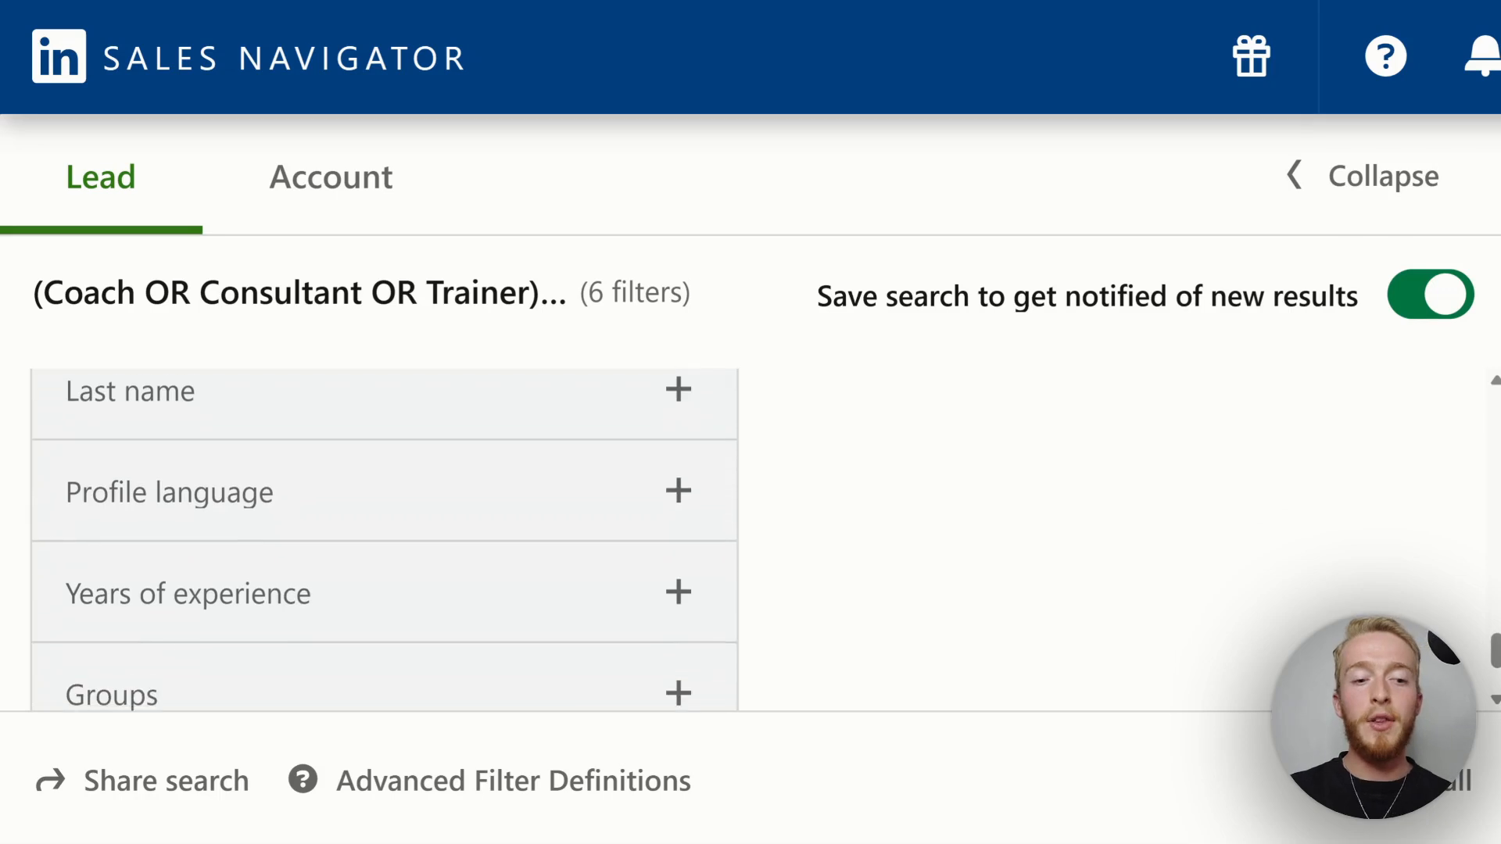
scroll(383, 540, up, 2)
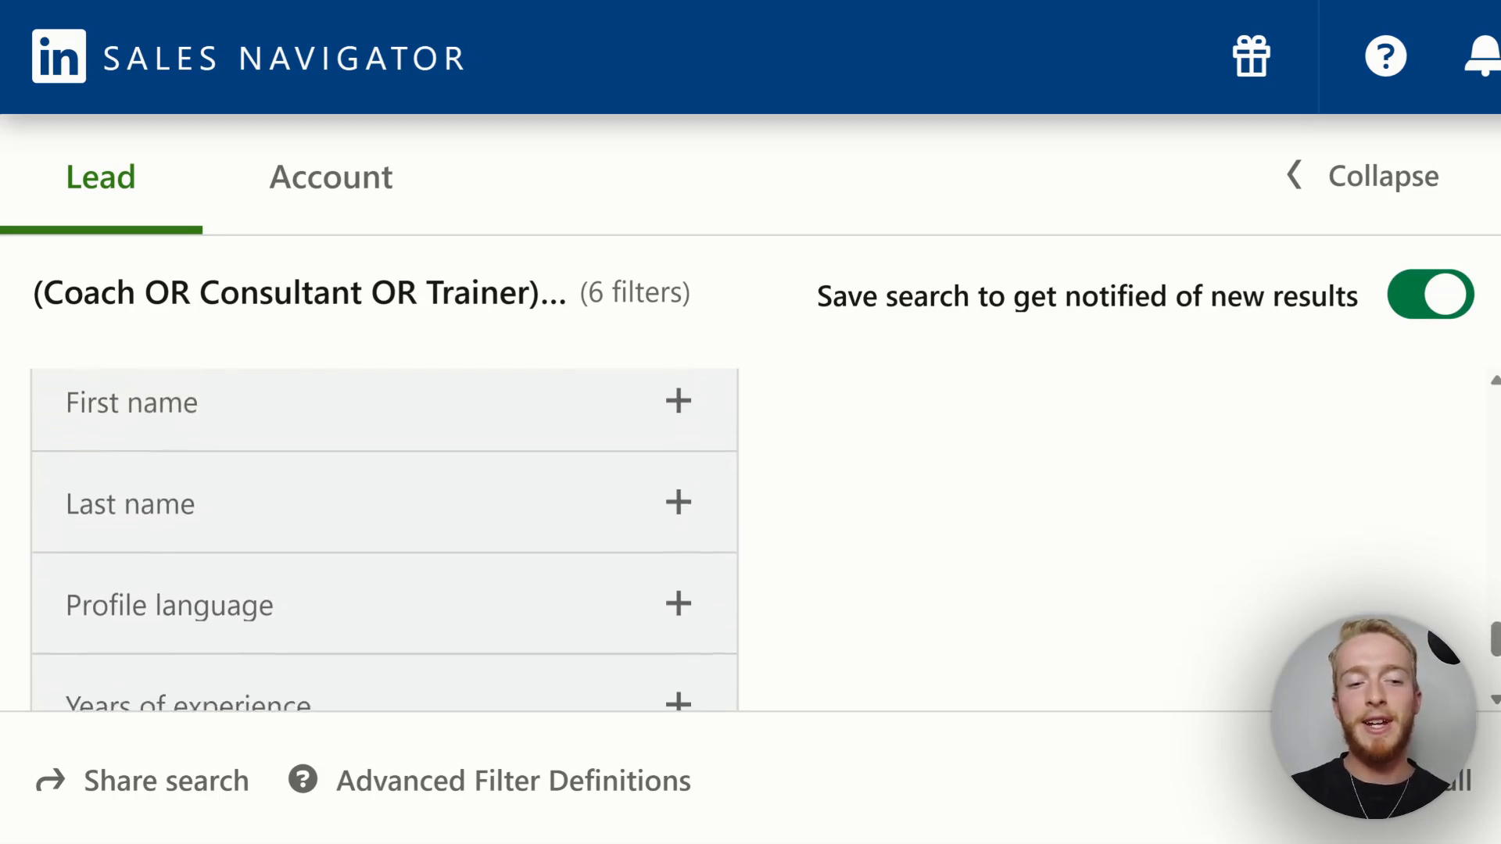
scroll(383, 539, down, 2)
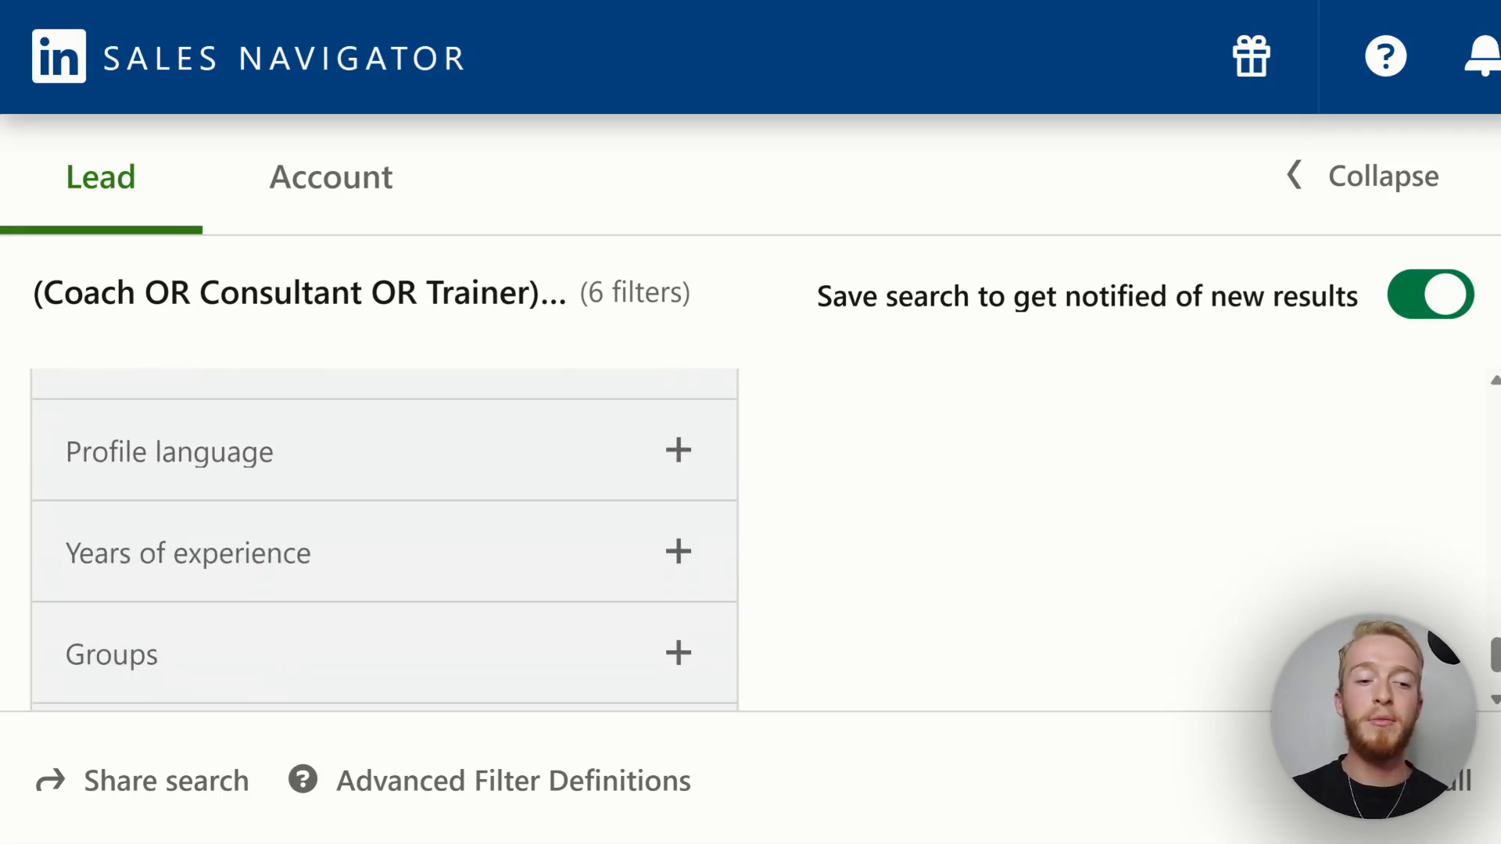
click(678, 451)
click(118, 581)
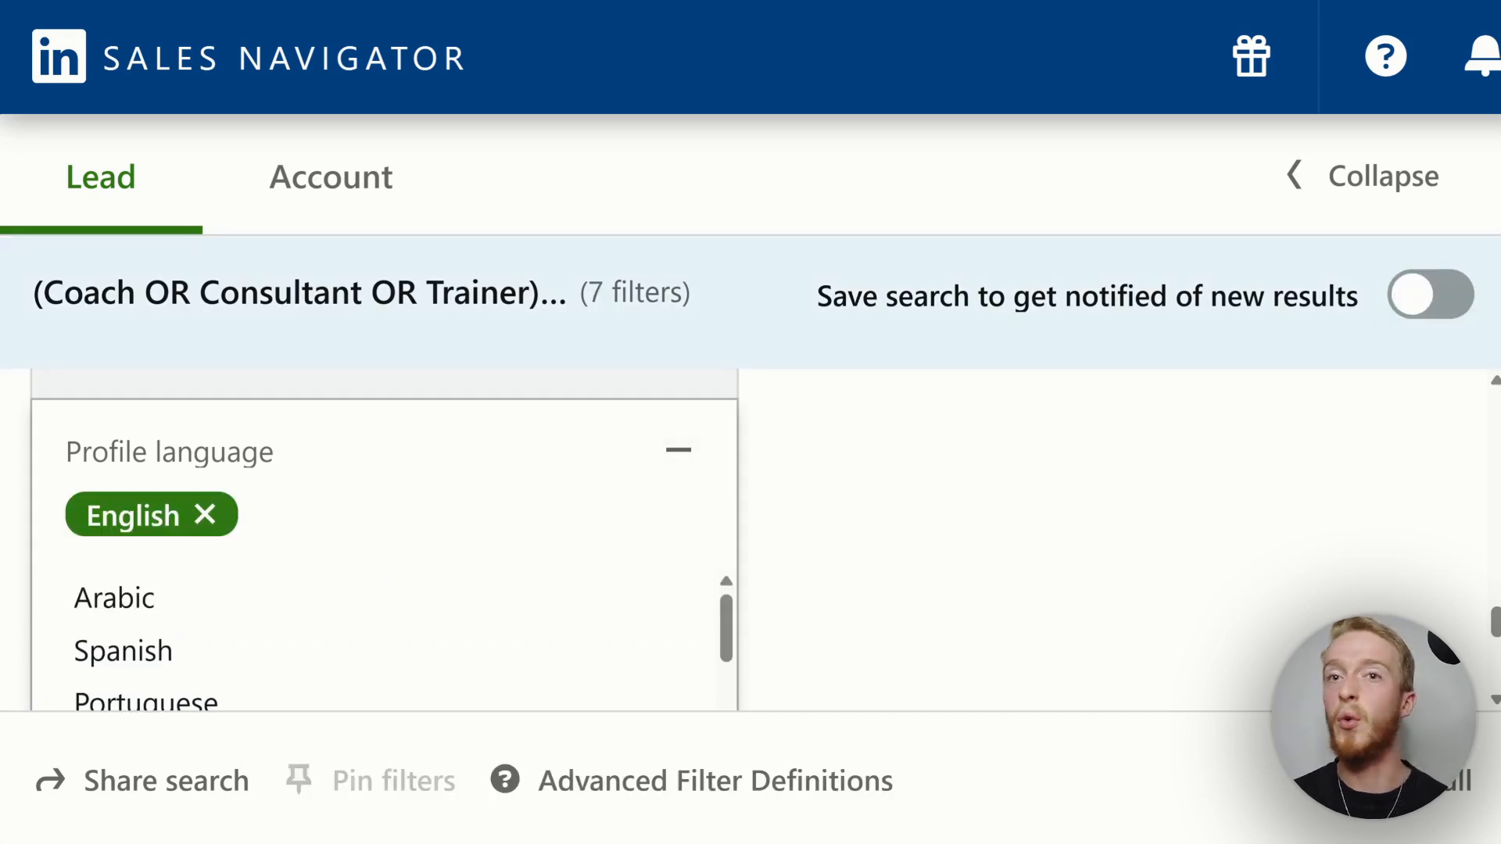
click(679, 450)
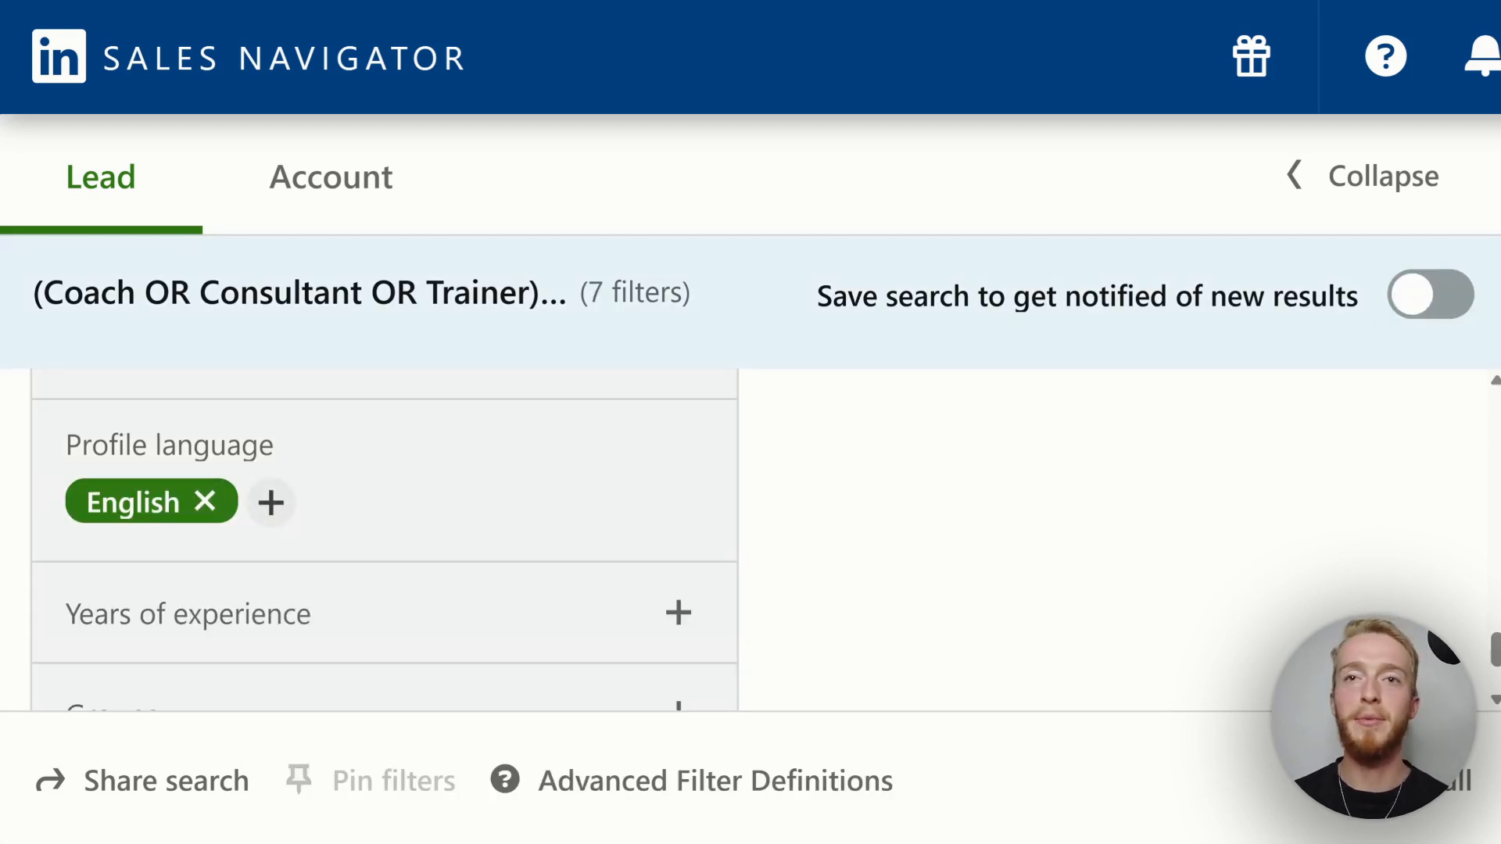
- Inspect the ranges offered by the Years of experience filter and close it without selecting one
scroll(384, 539, down, 2)
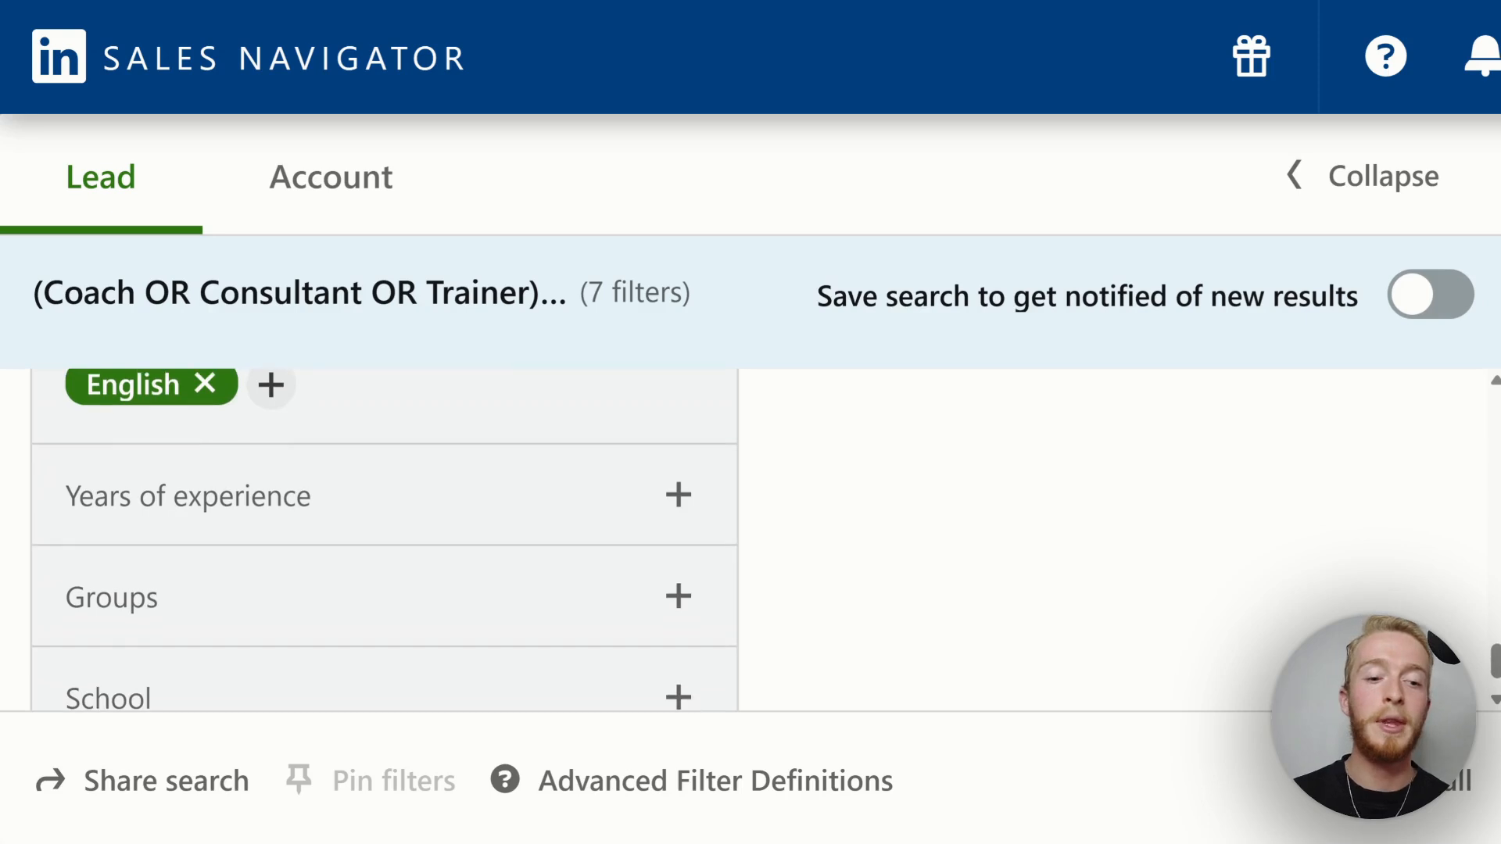
scroll(384, 539, down, 1)
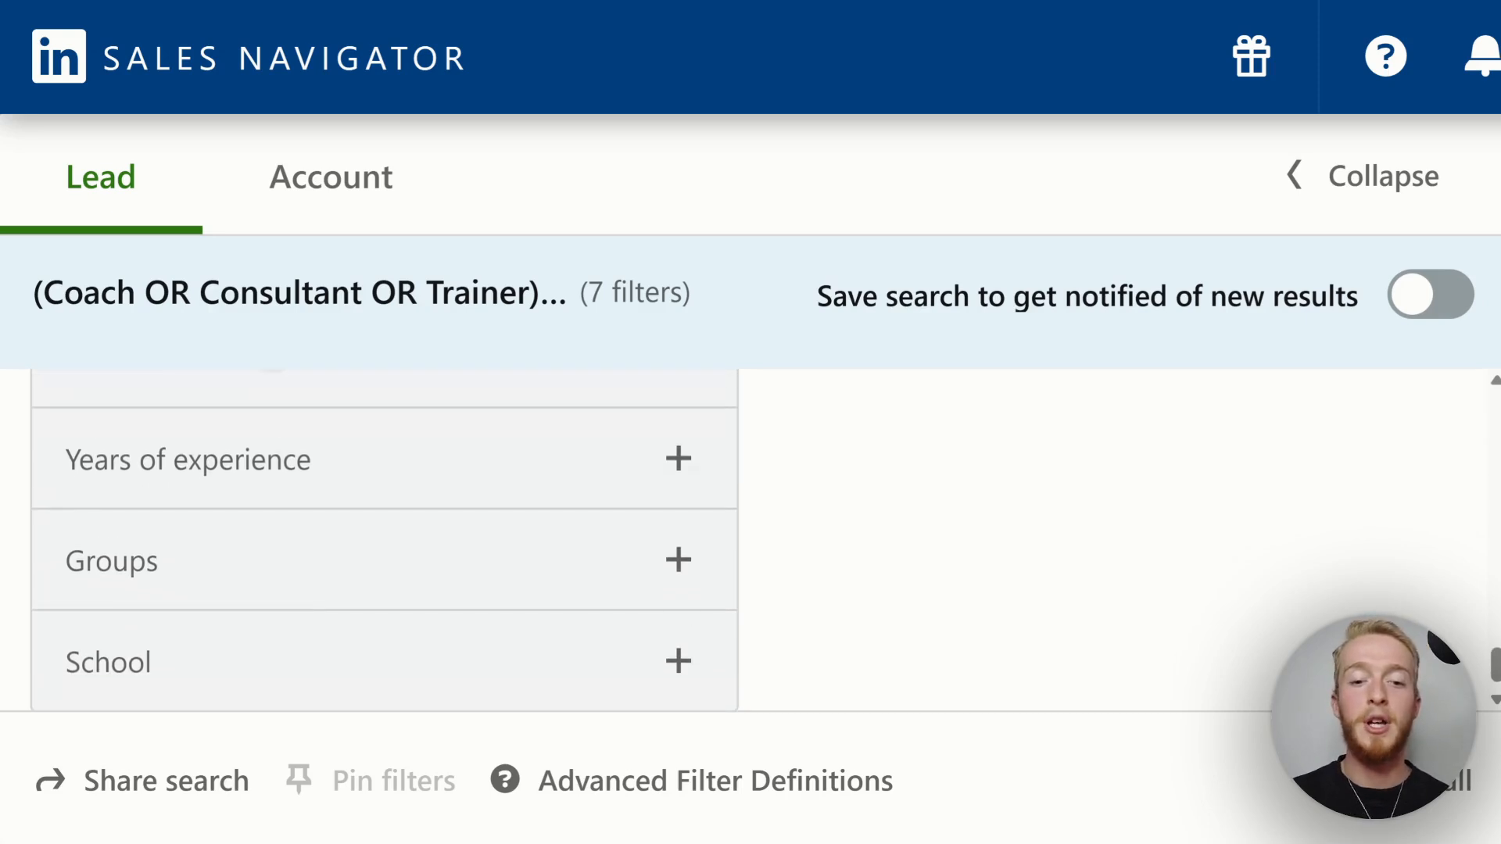
click(679, 458)
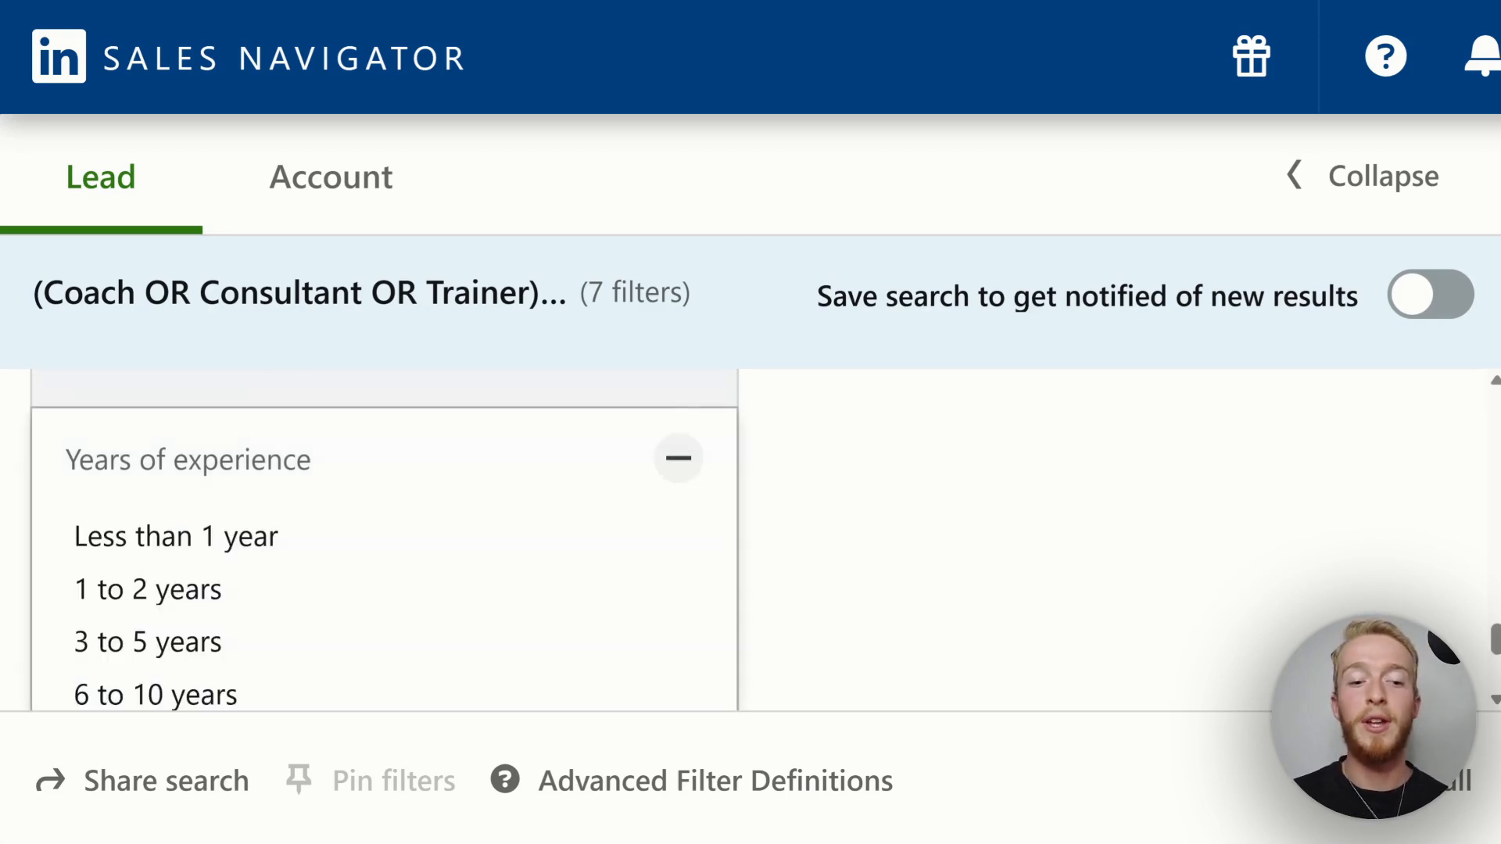
click(679, 458)
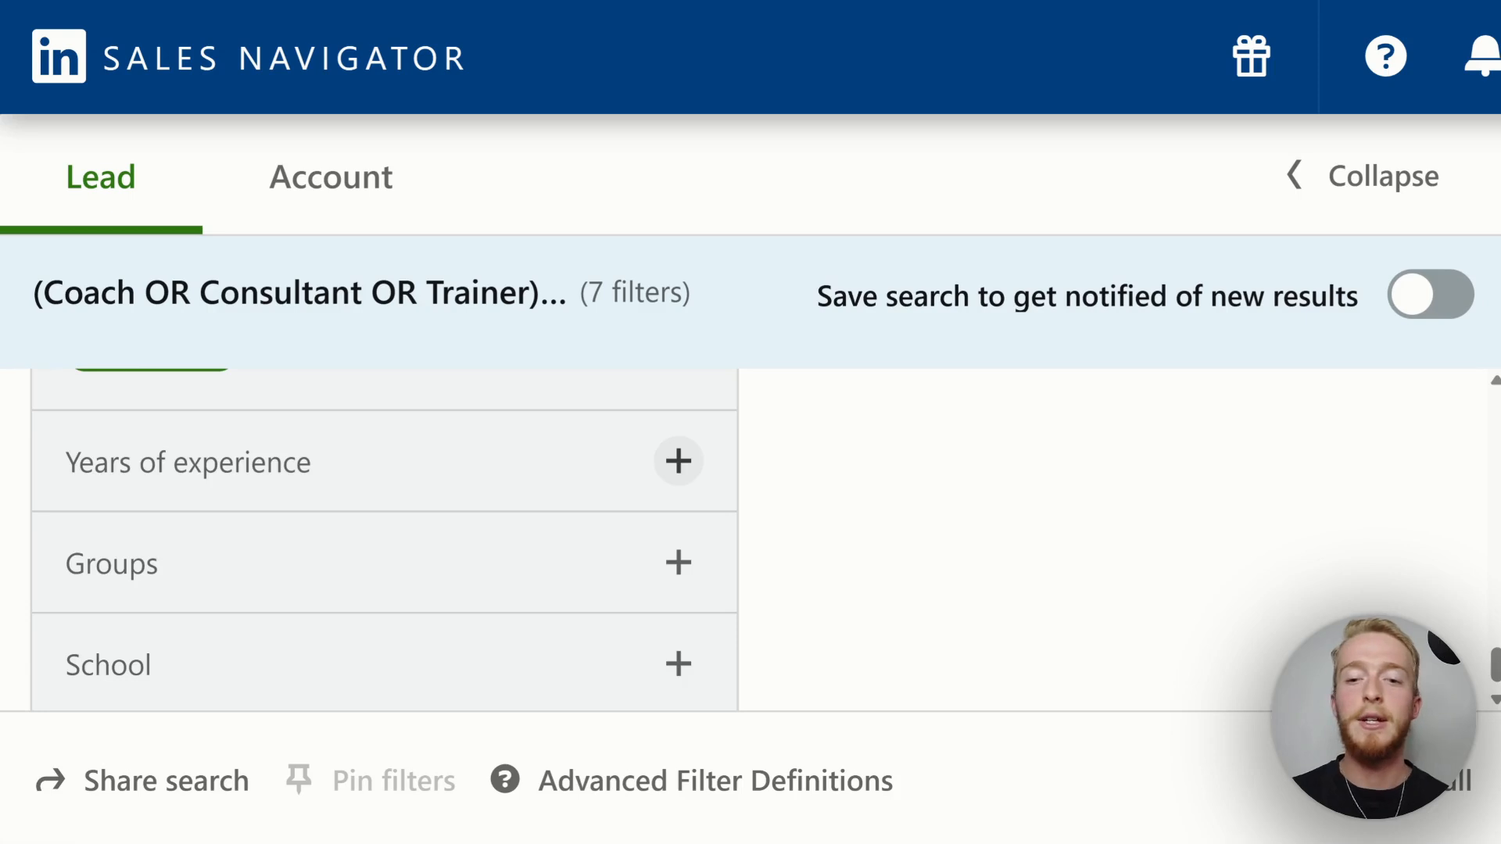
- Return to the start of the filters and review the Buyer intent and Best path in options, including Connection and Connections of
scroll(679, 460, up, 10)
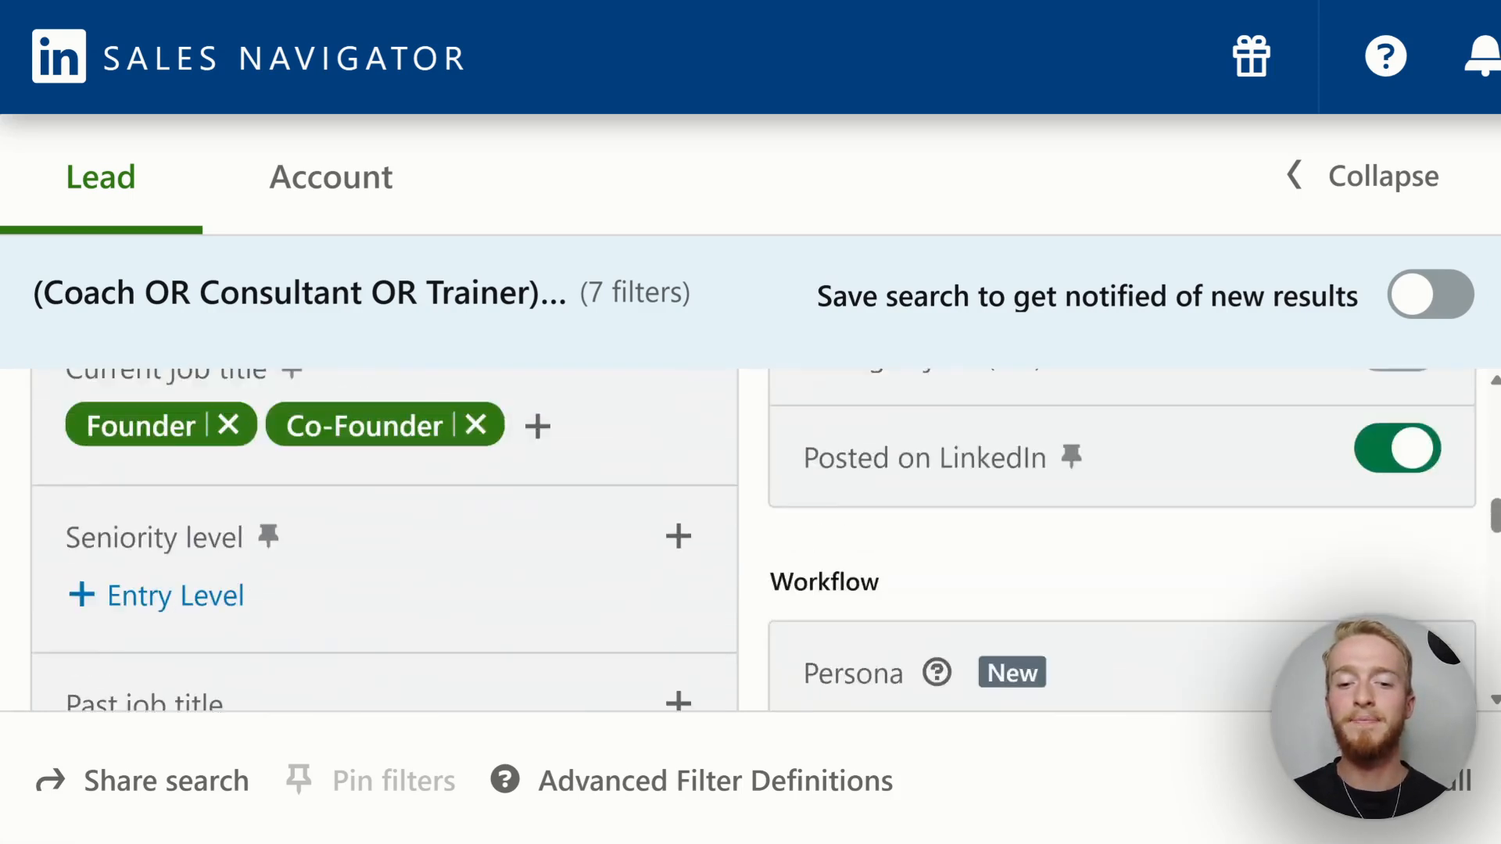
scroll(679, 461, up, 5)
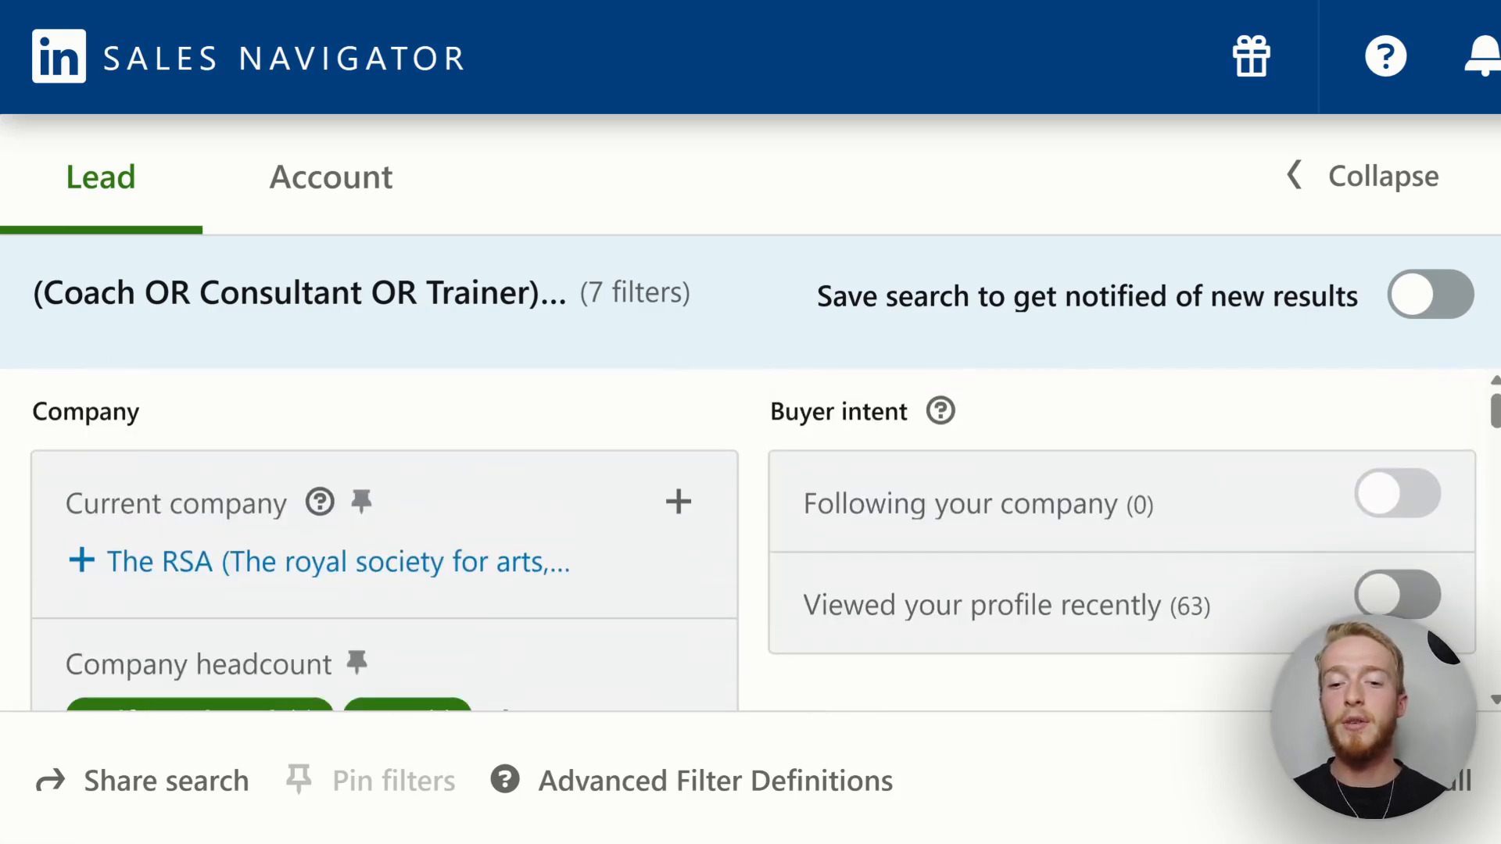
scroll(679, 461, down, 1)
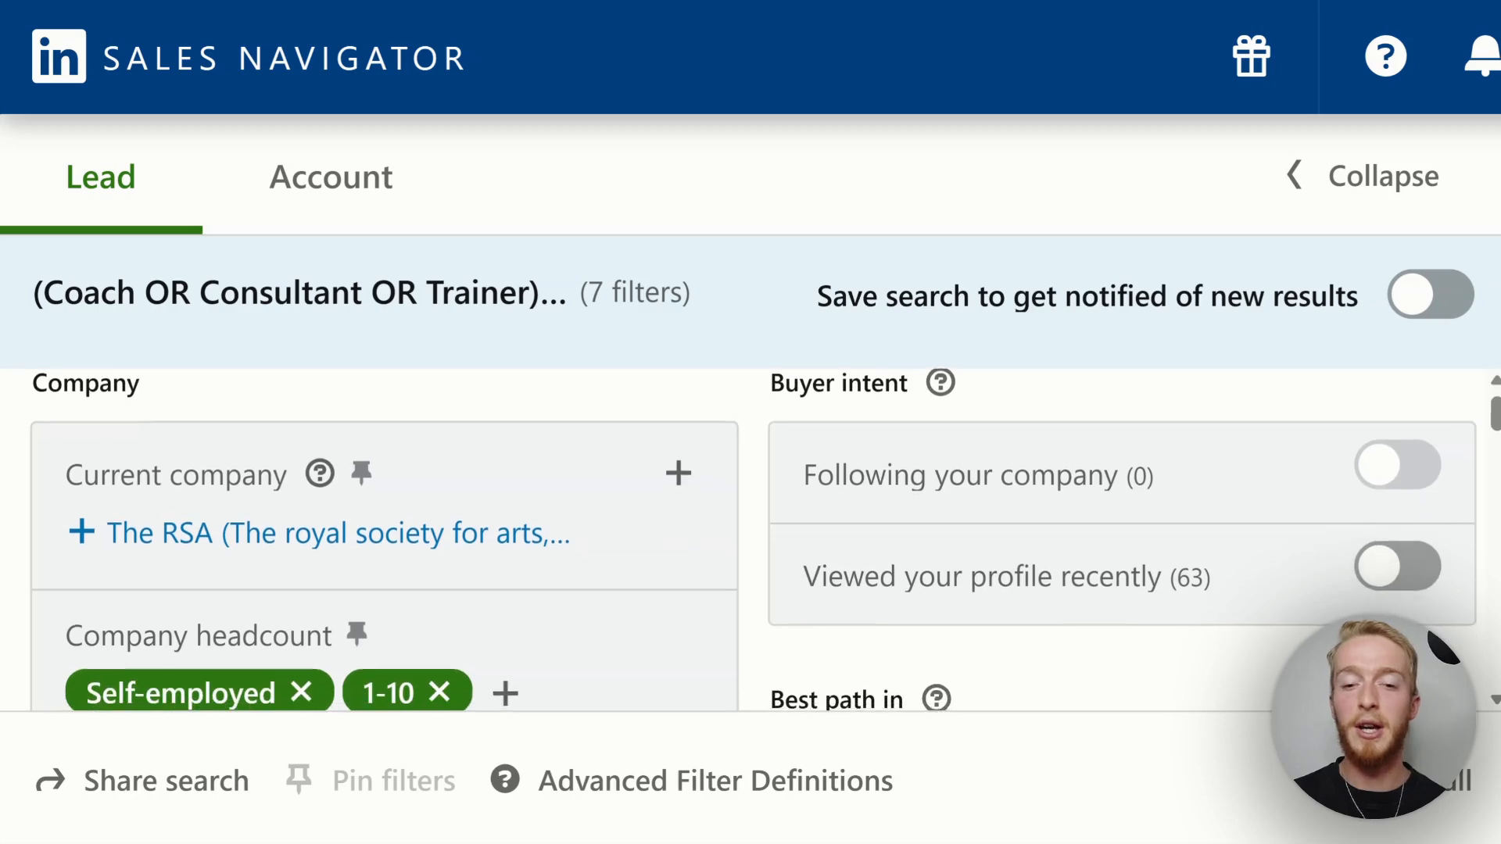
scroll(754, 540, down, 4)
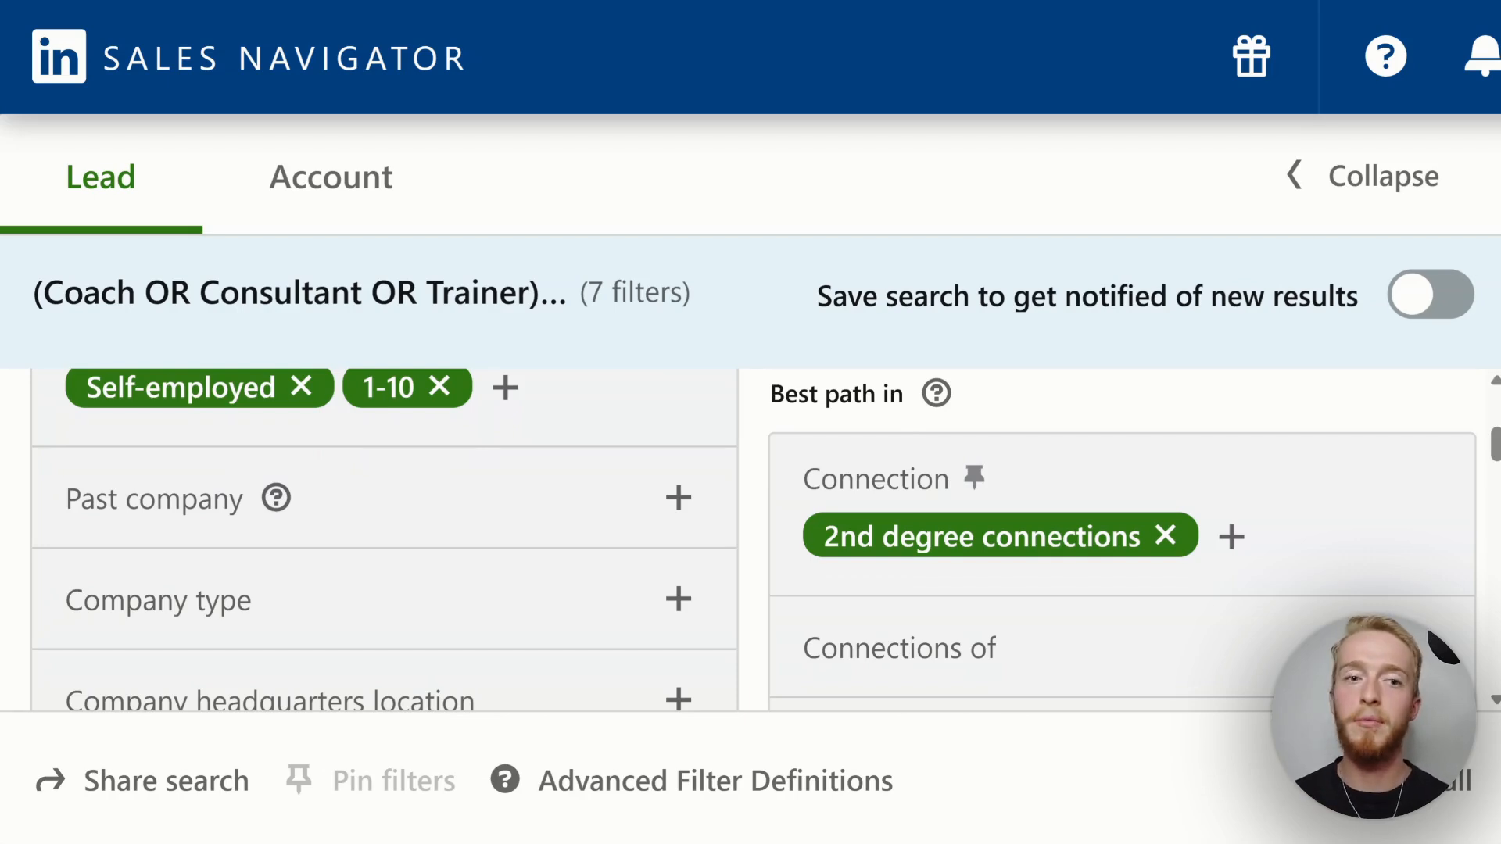
scroll(756, 540, down, 2)
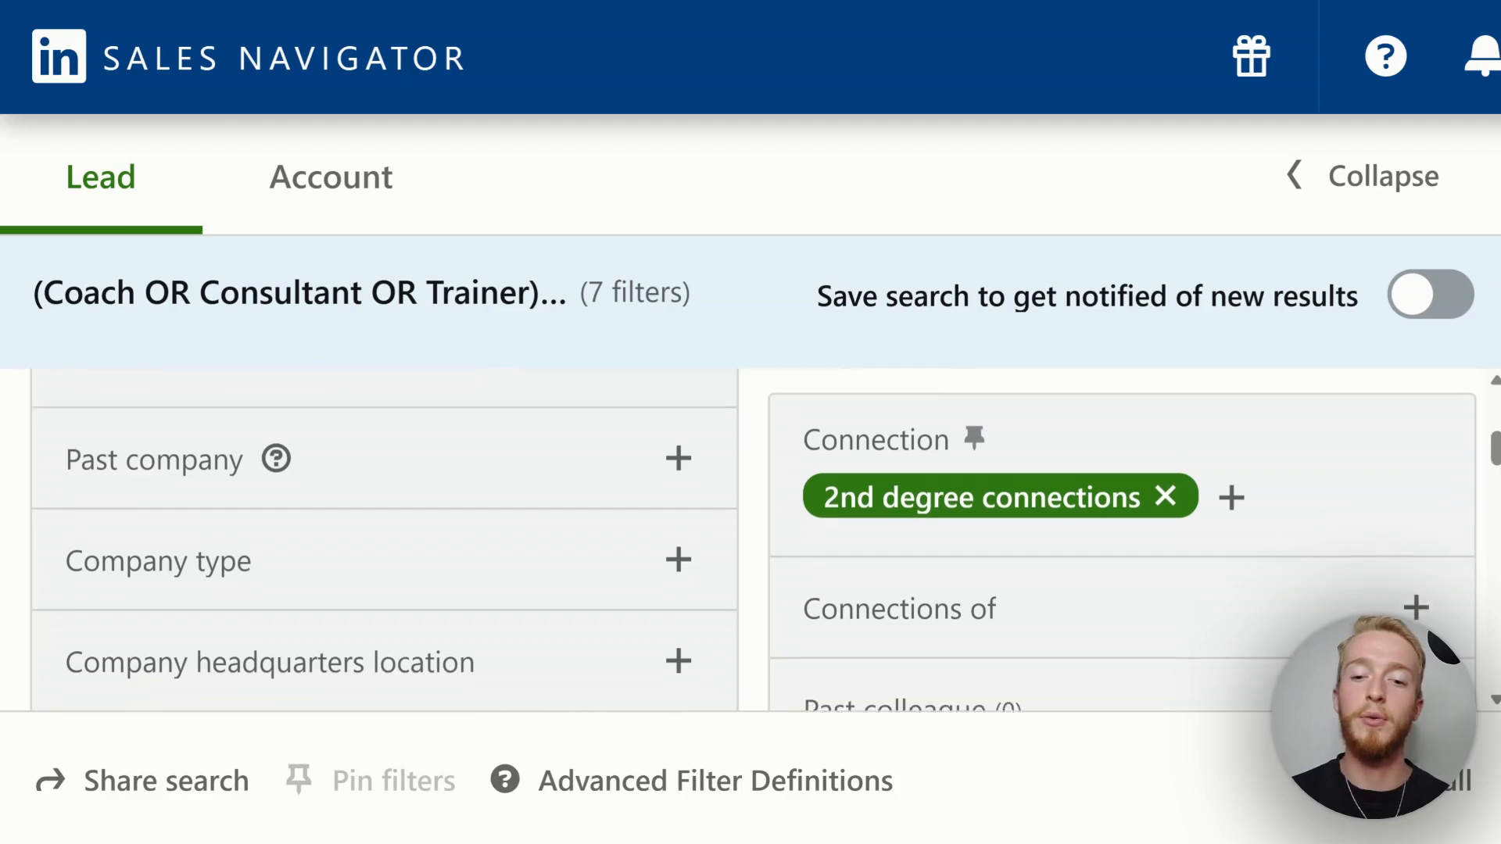
scroll(756, 539, down, 1)
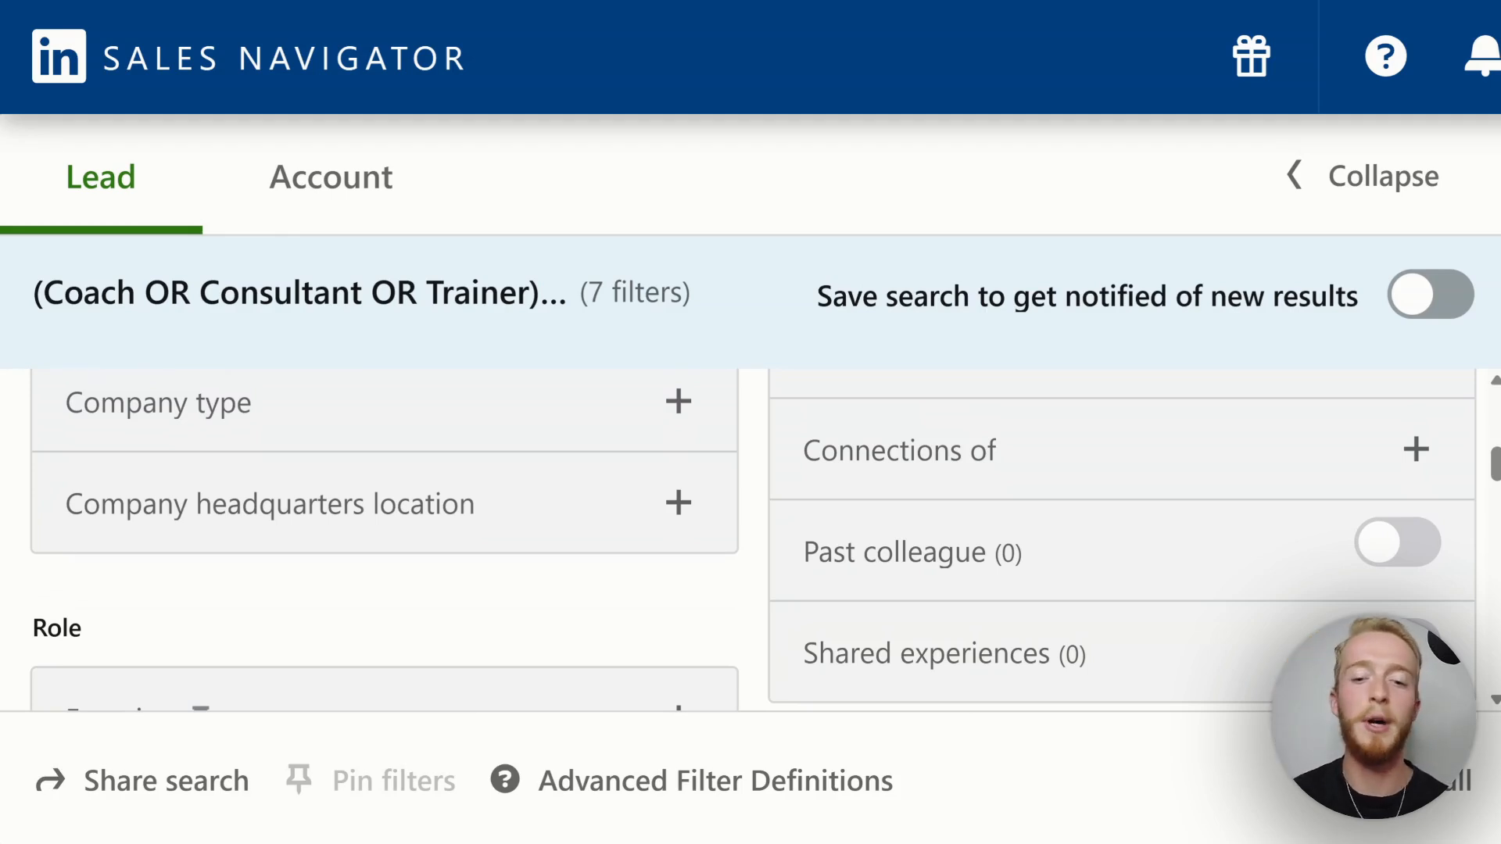
scroll(755, 539, up, 2)
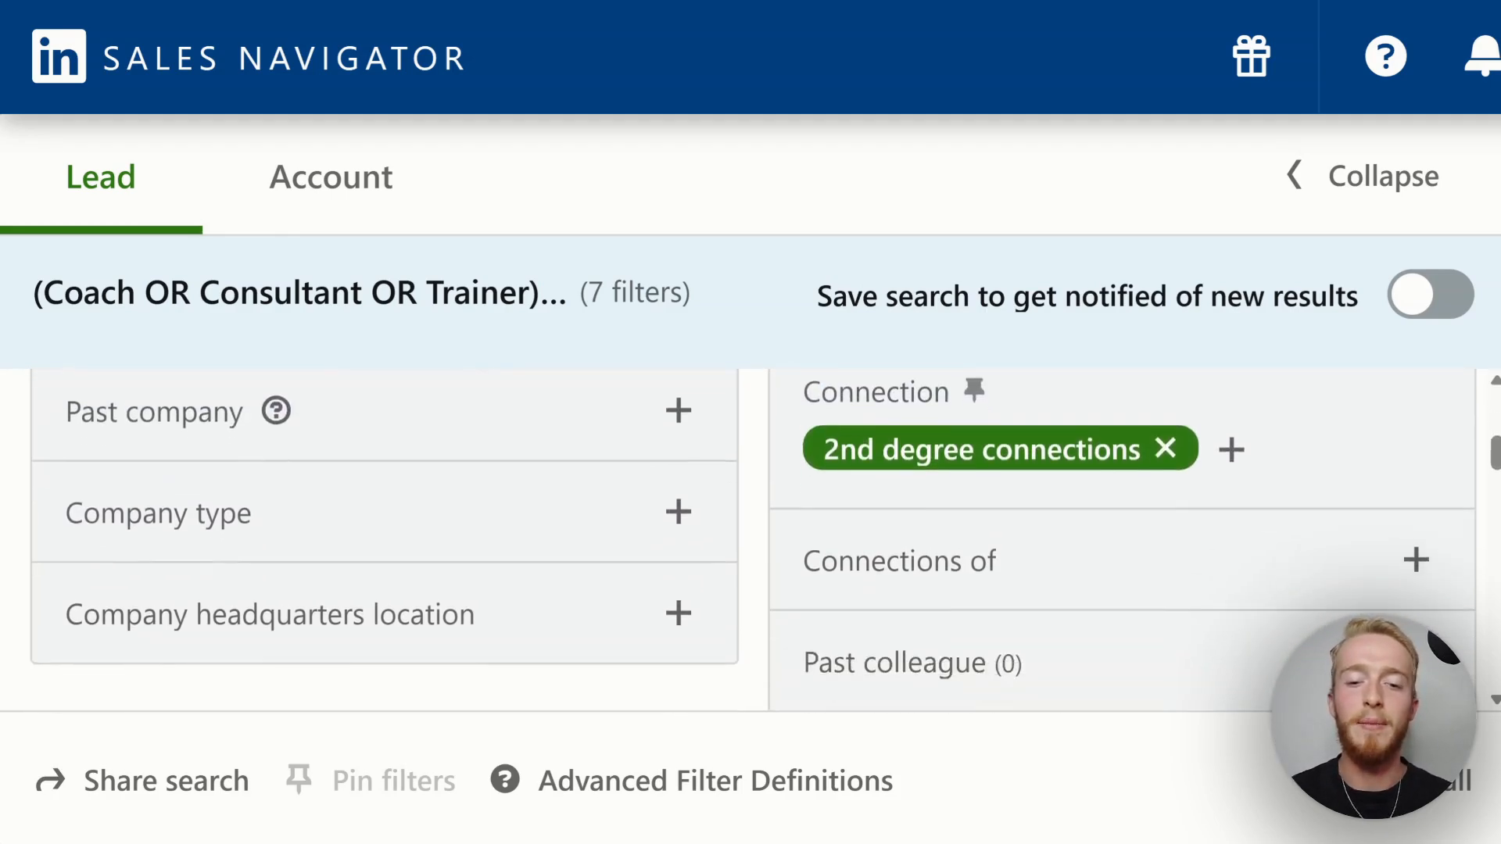
- Review the Recent updates and Workflow filters of the lead search, including Changed jobs, Posted on LinkedIn, Persona and Account lists
scroll(755, 540, down, 6)
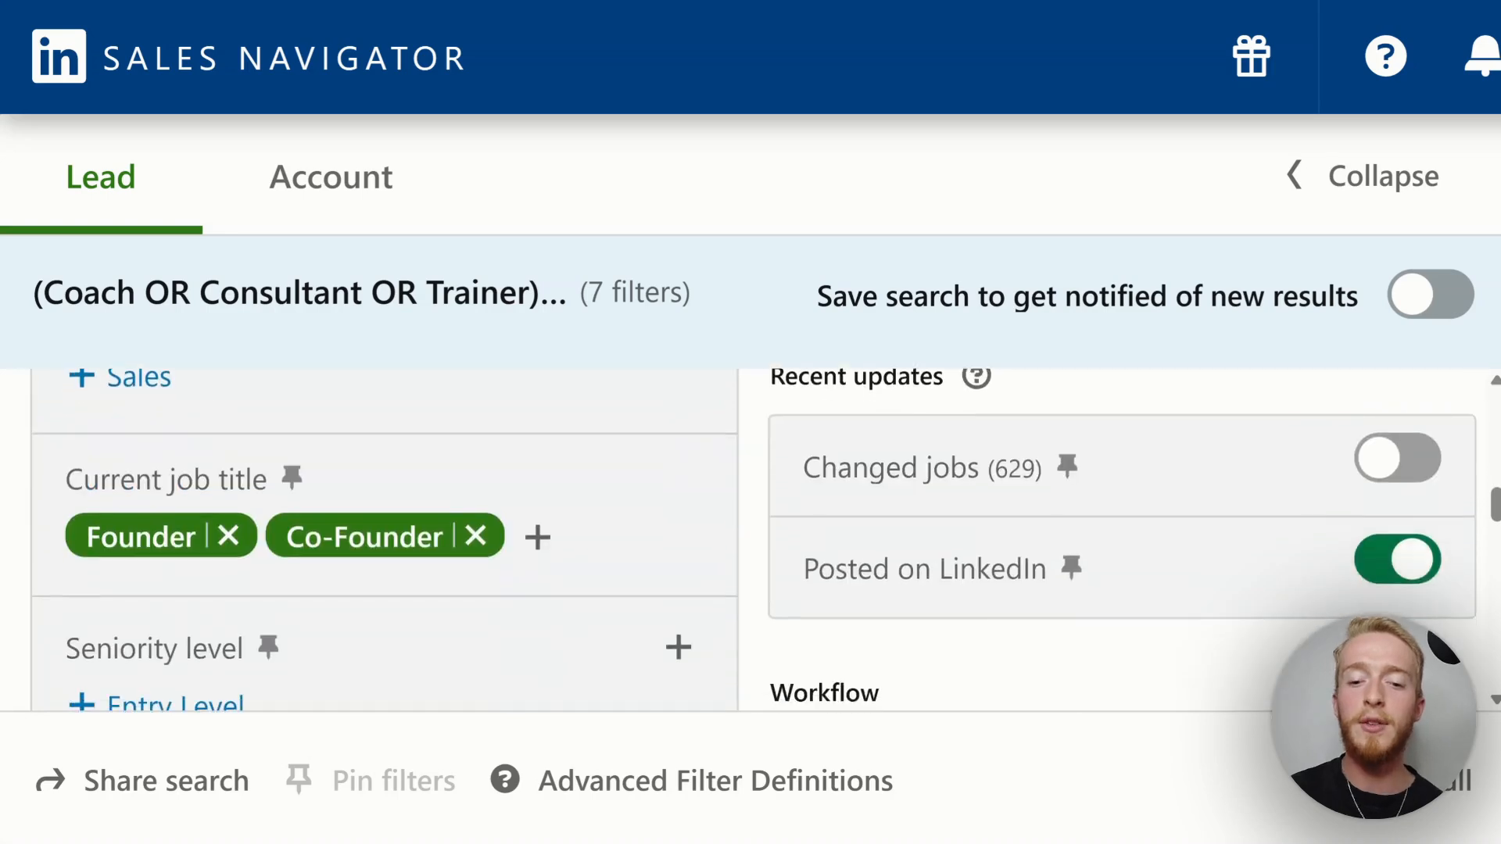
scroll(755, 539, down, 4)
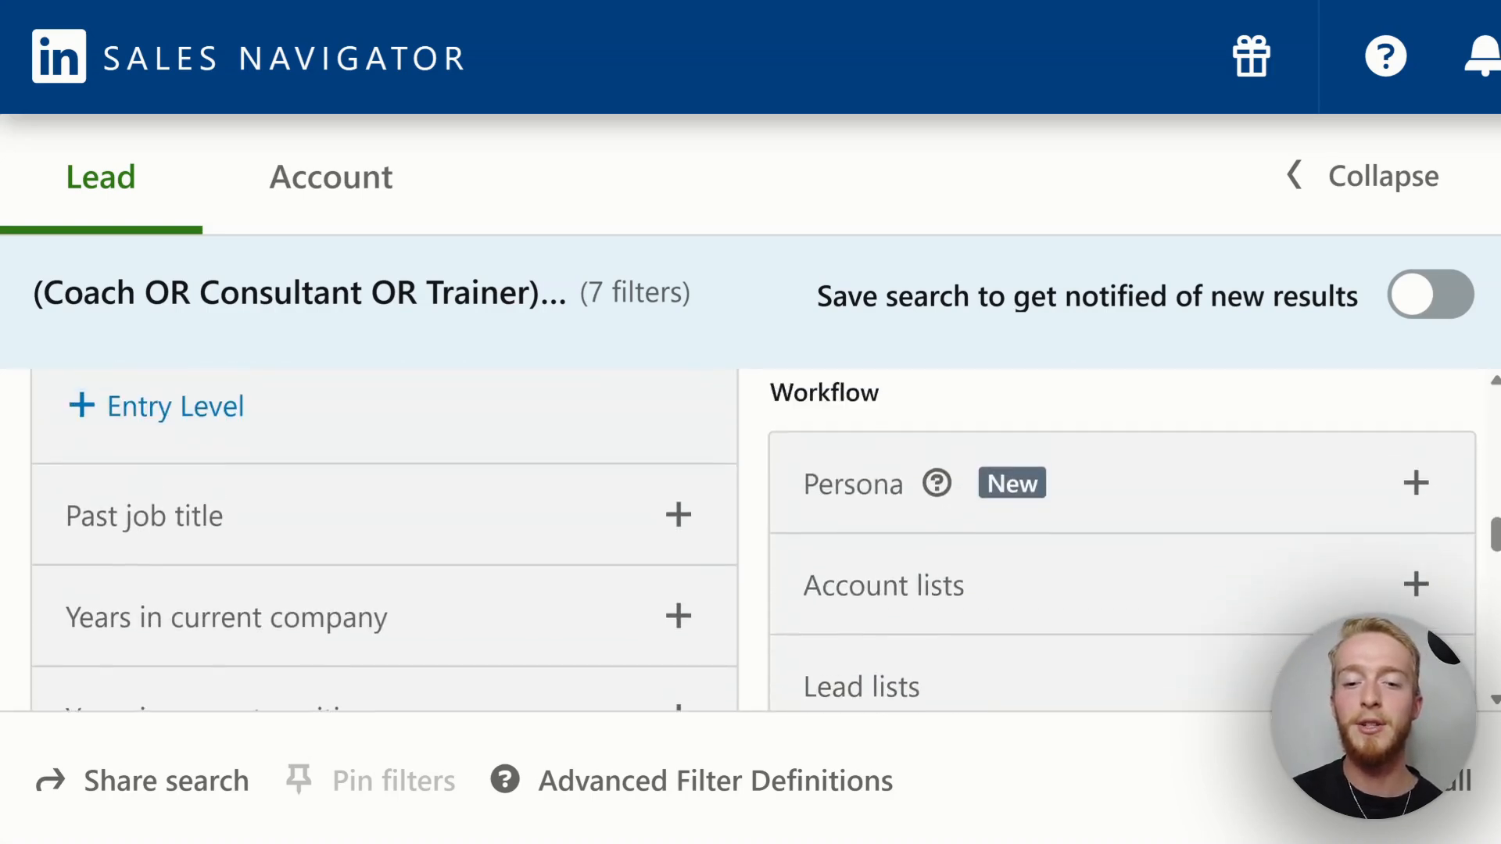
scroll(756, 539, up, 4)
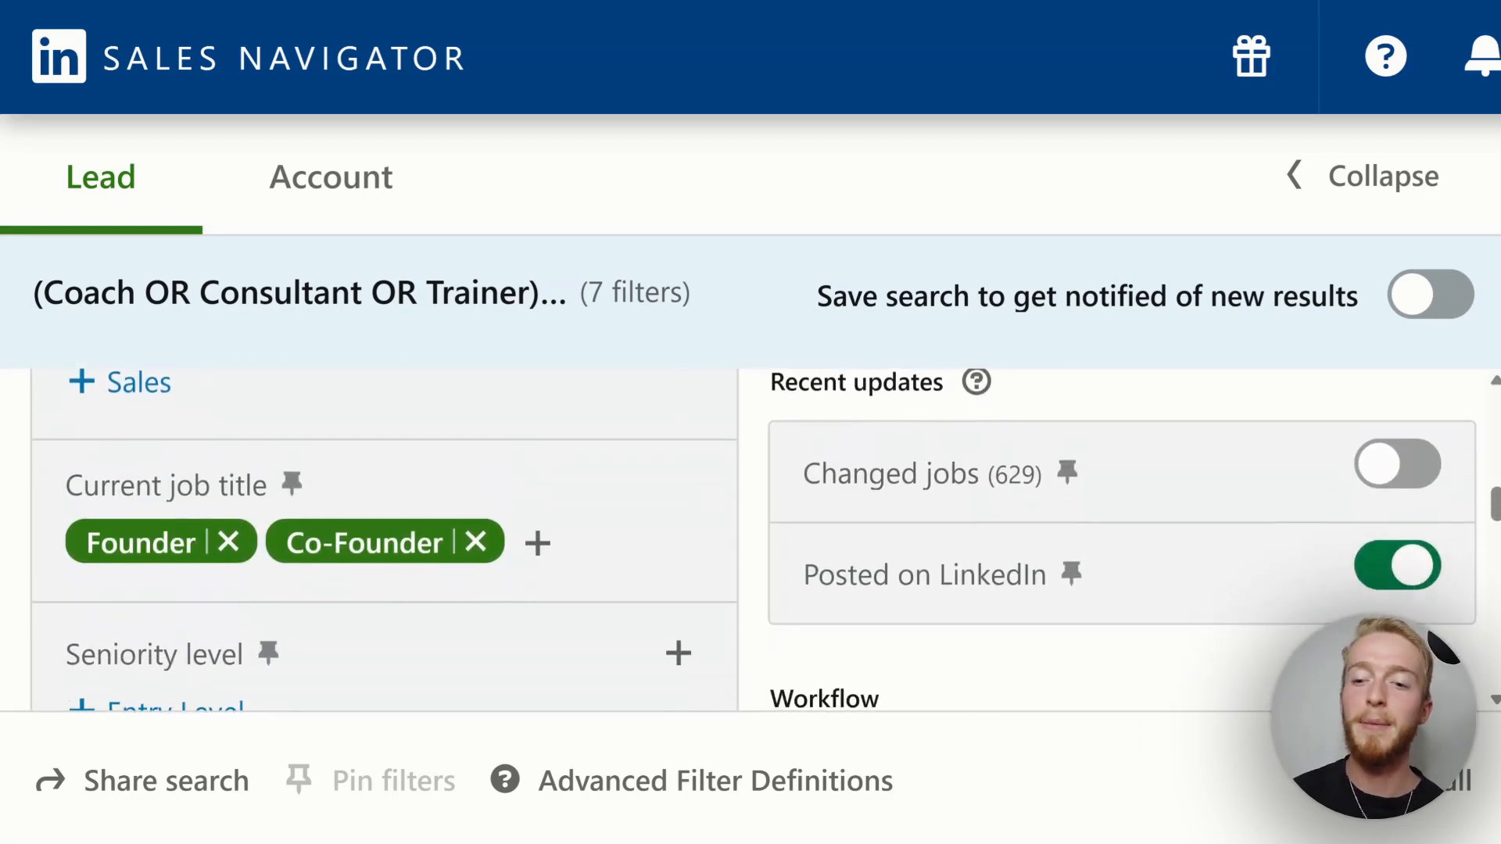
scroll(755, 539, down, 1)
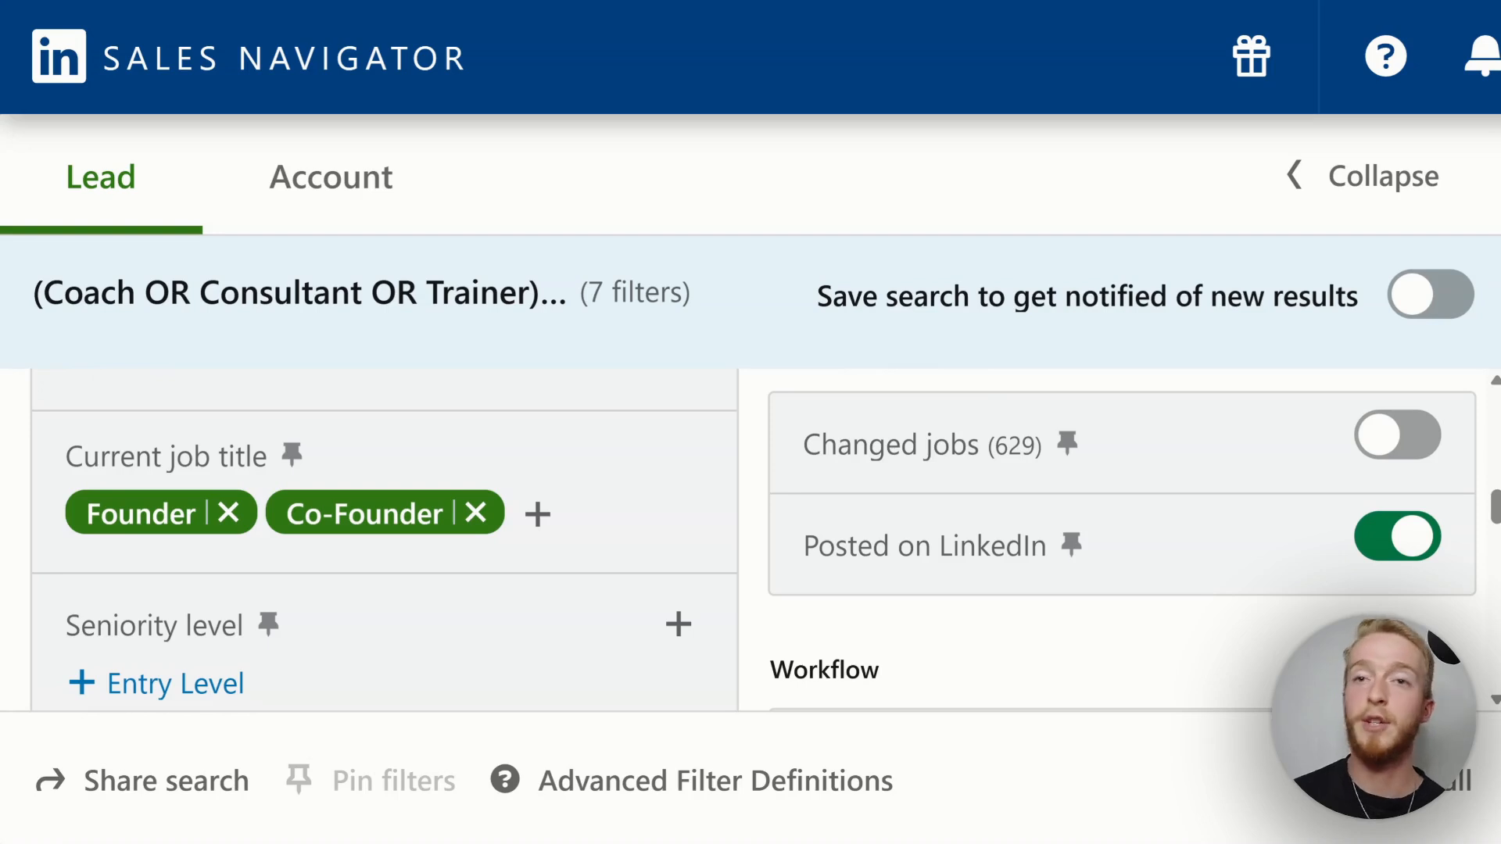
scroll(755, 539, down, 8)
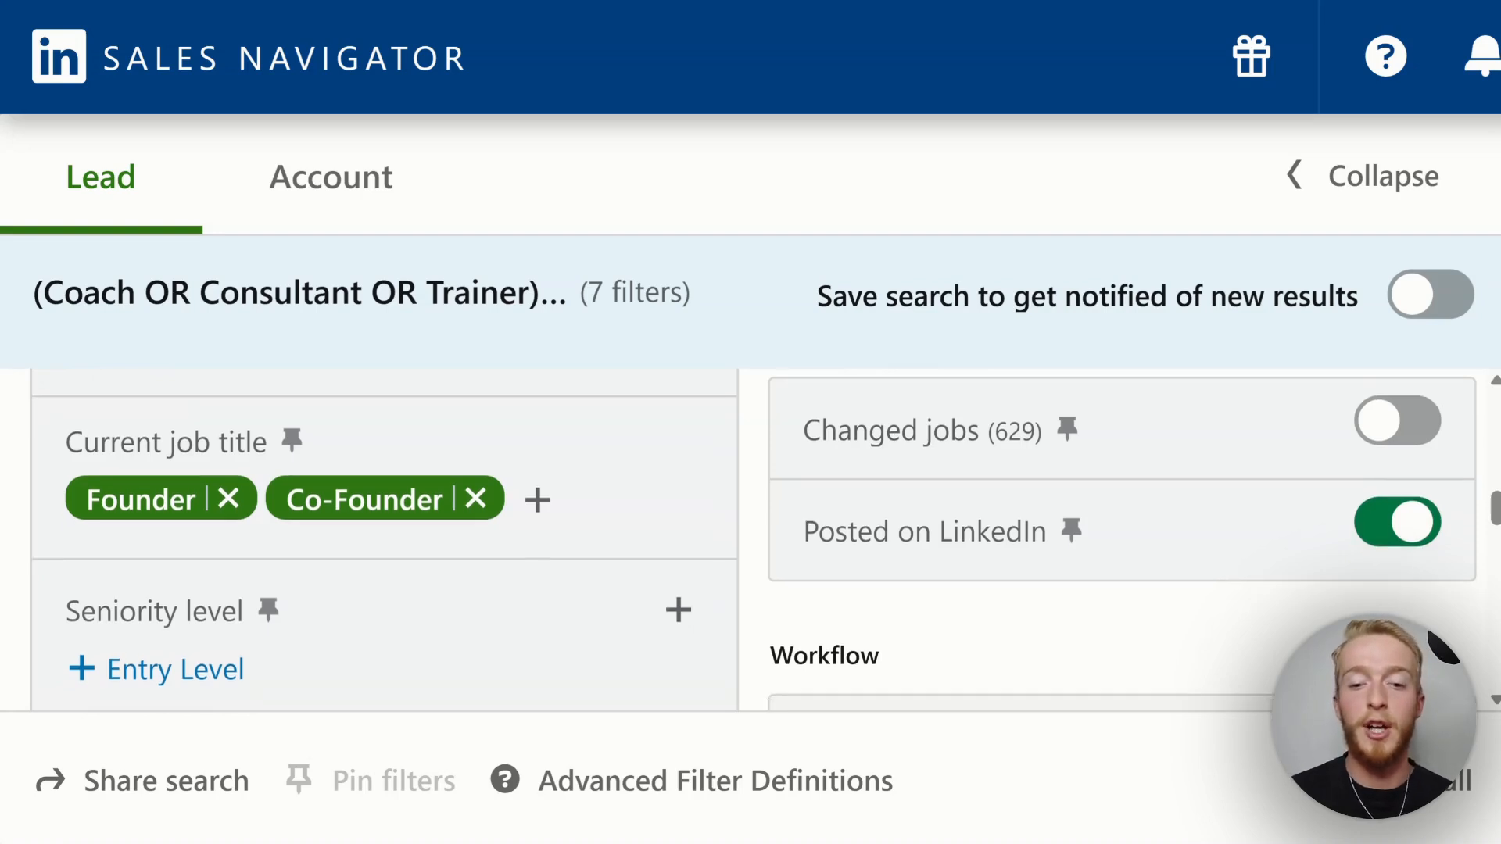
scroll(755, 540, down, 10)
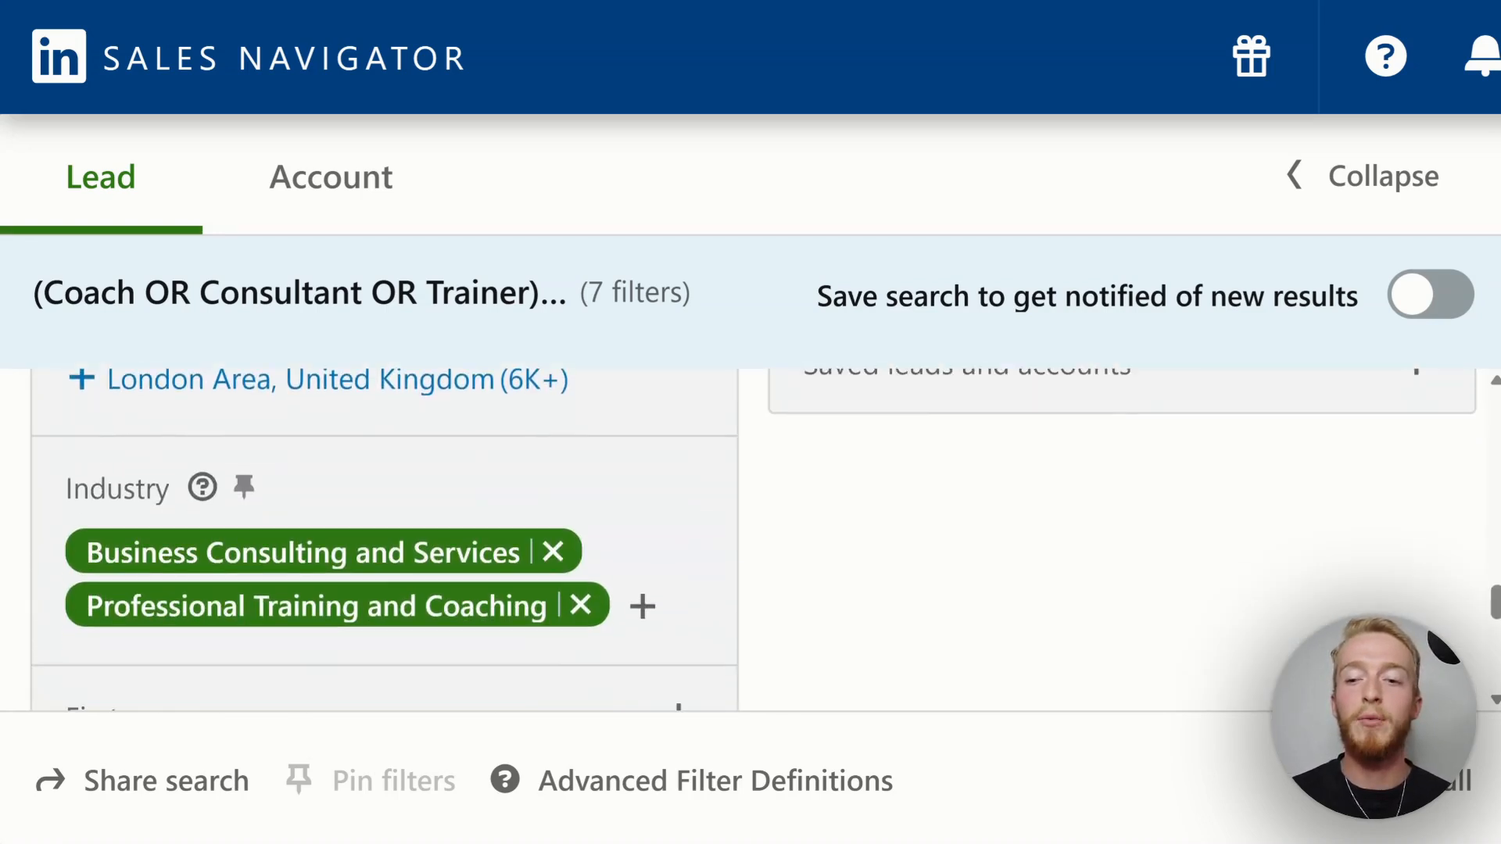
scroll(755, 539, up, 3)
scroll(755, 539, up, 3)
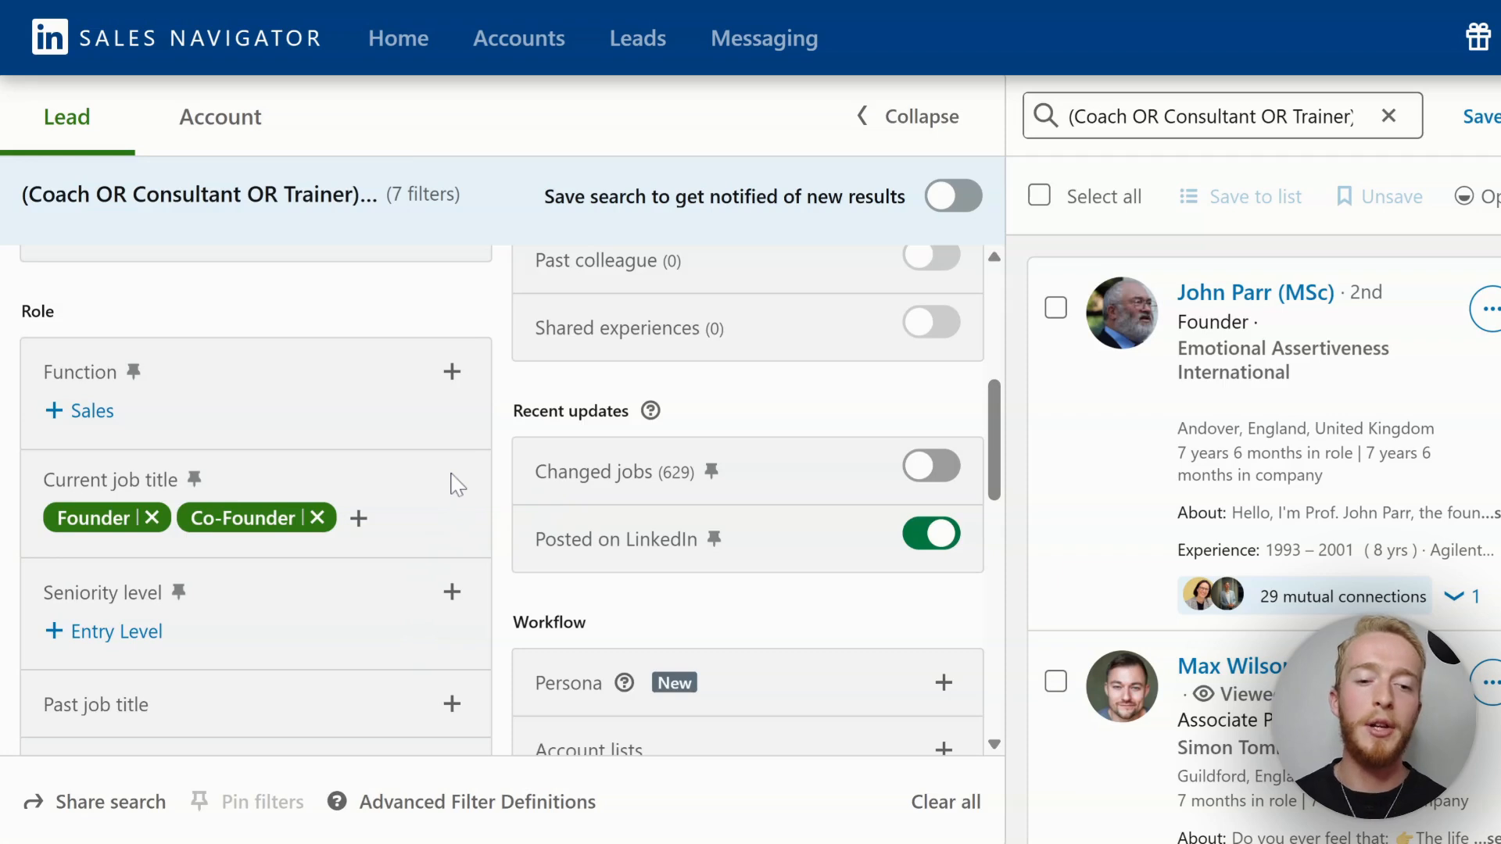
scroll(456, 488, down, 5)
scroll(469, 481, up, 5)
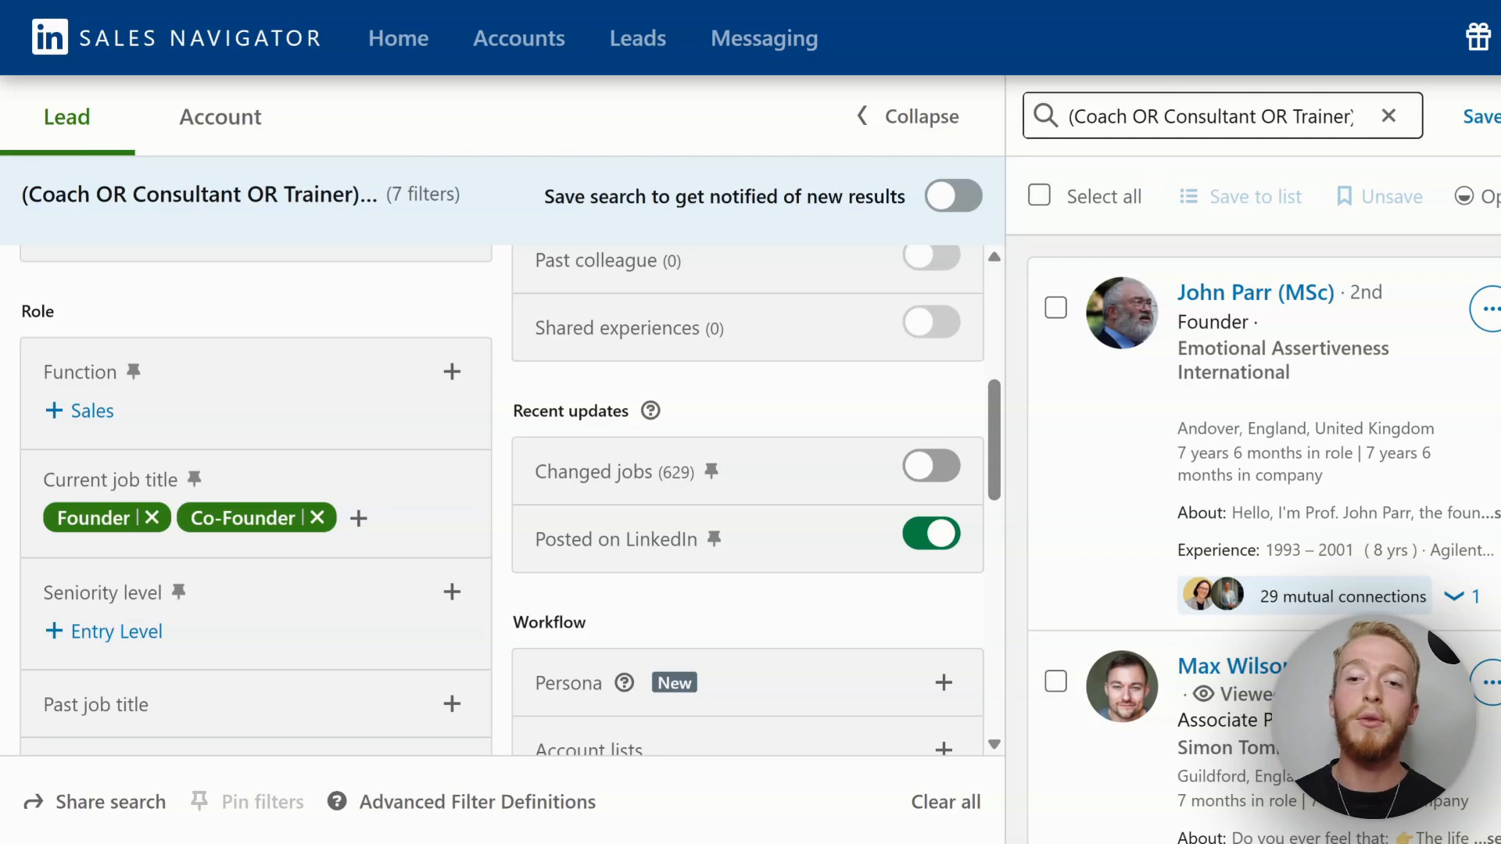
- Examine the Boolean keyword query "(Coach OR Consultant OR Trainer) NOT LinkedIn" and briefly open the first lead's action menu
drag(1132, 116, 1063, 148)
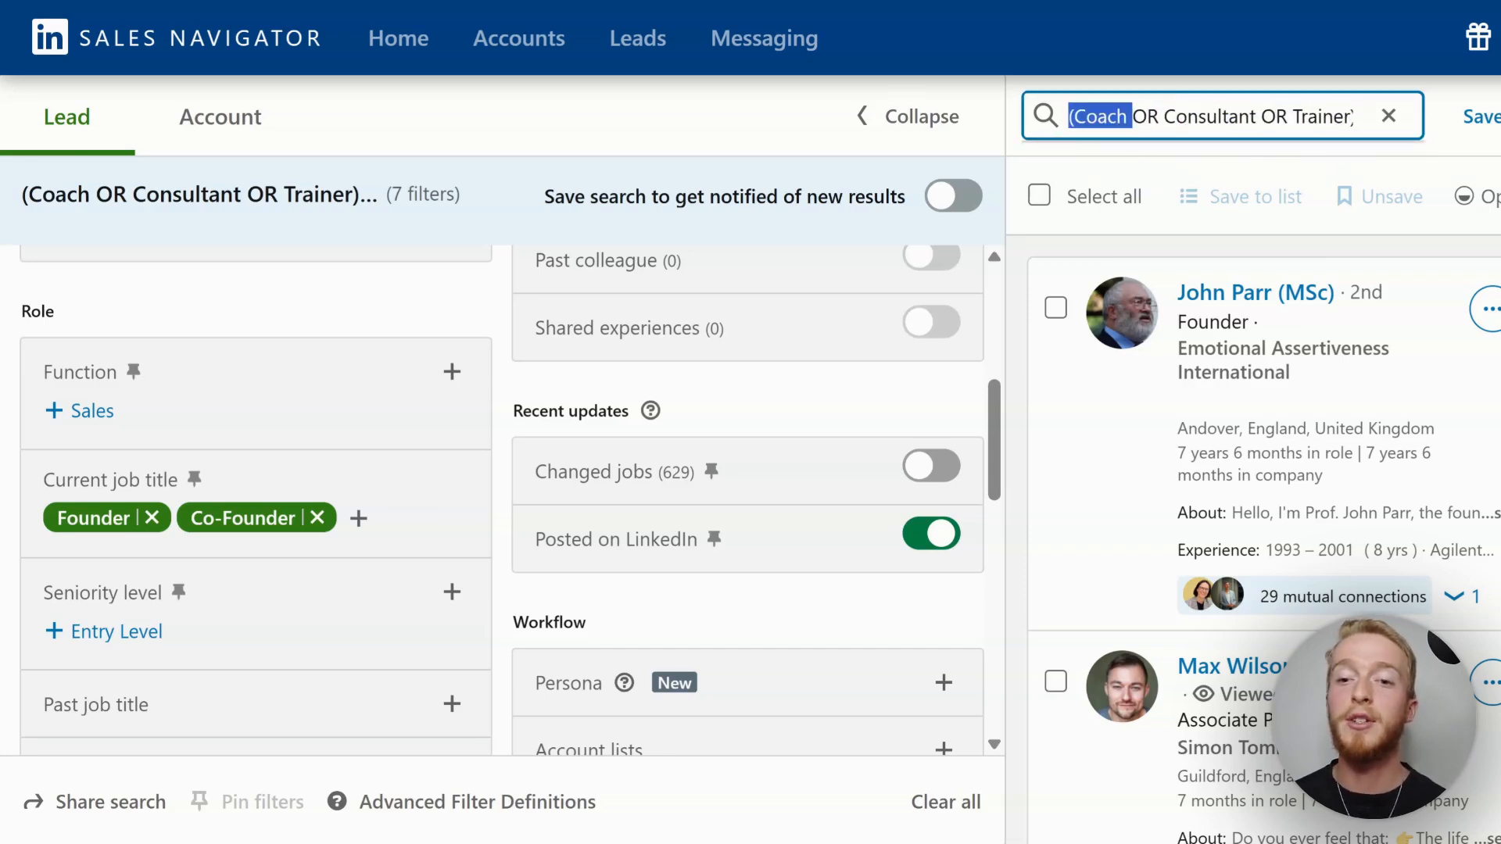
click(1128, 117)
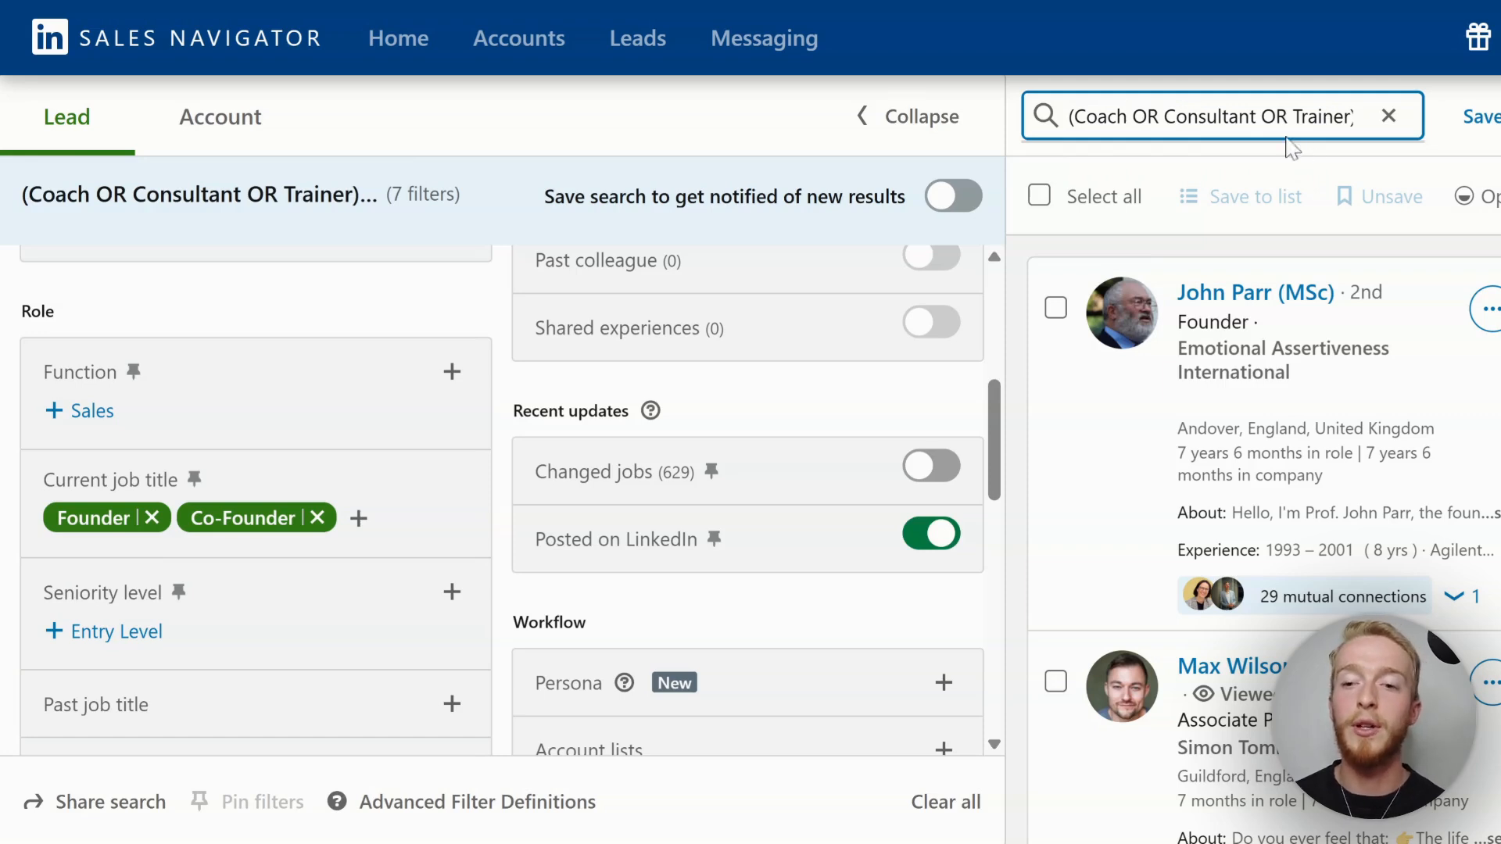
drag(1294, 116, 1356, 117)
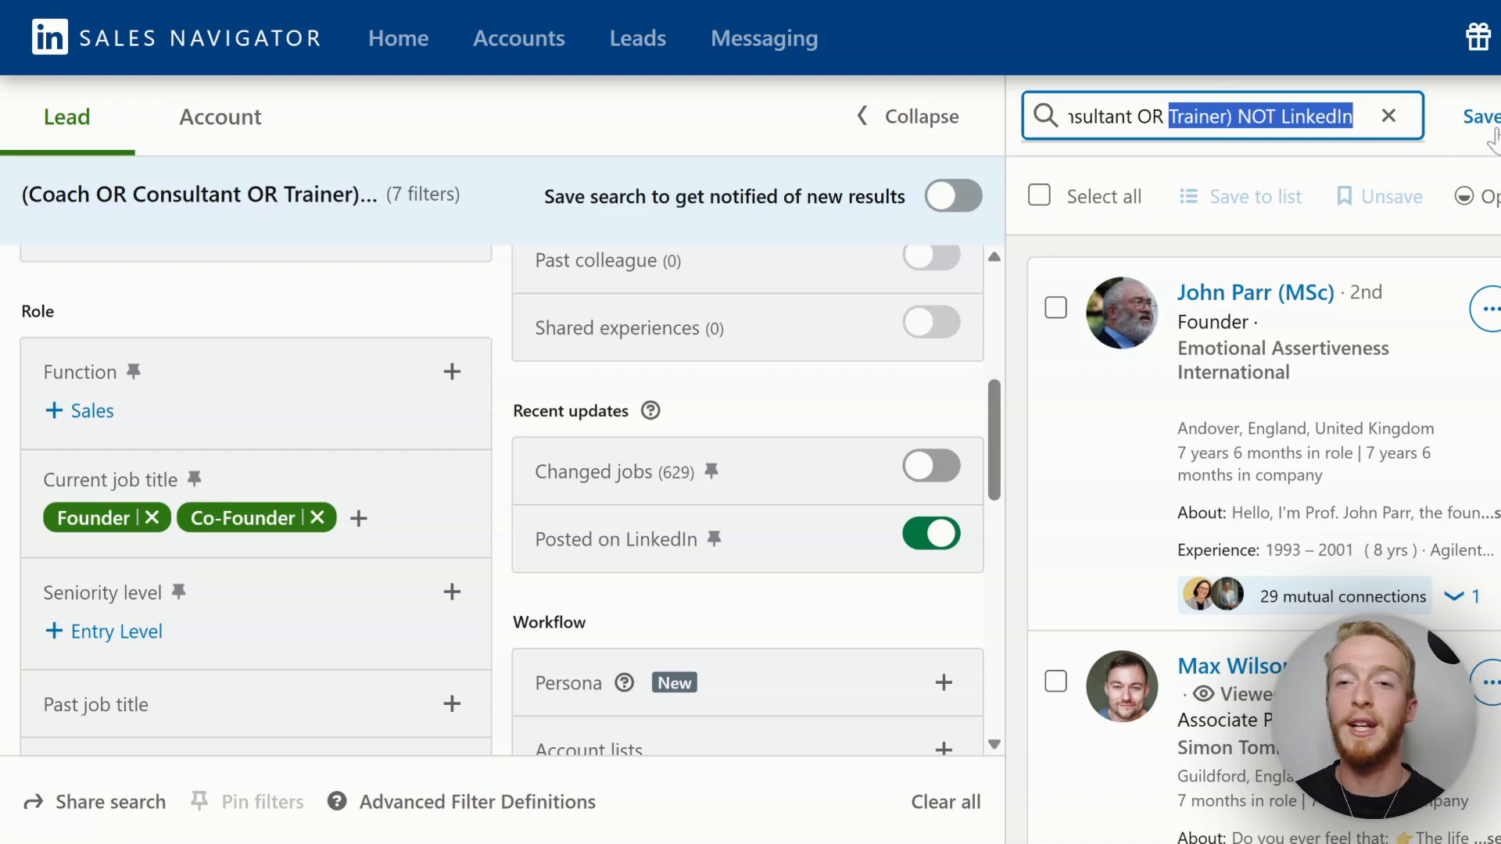
click(1281, 117)
drag(1254, 117, 1056, 117)
click(1107, 116)
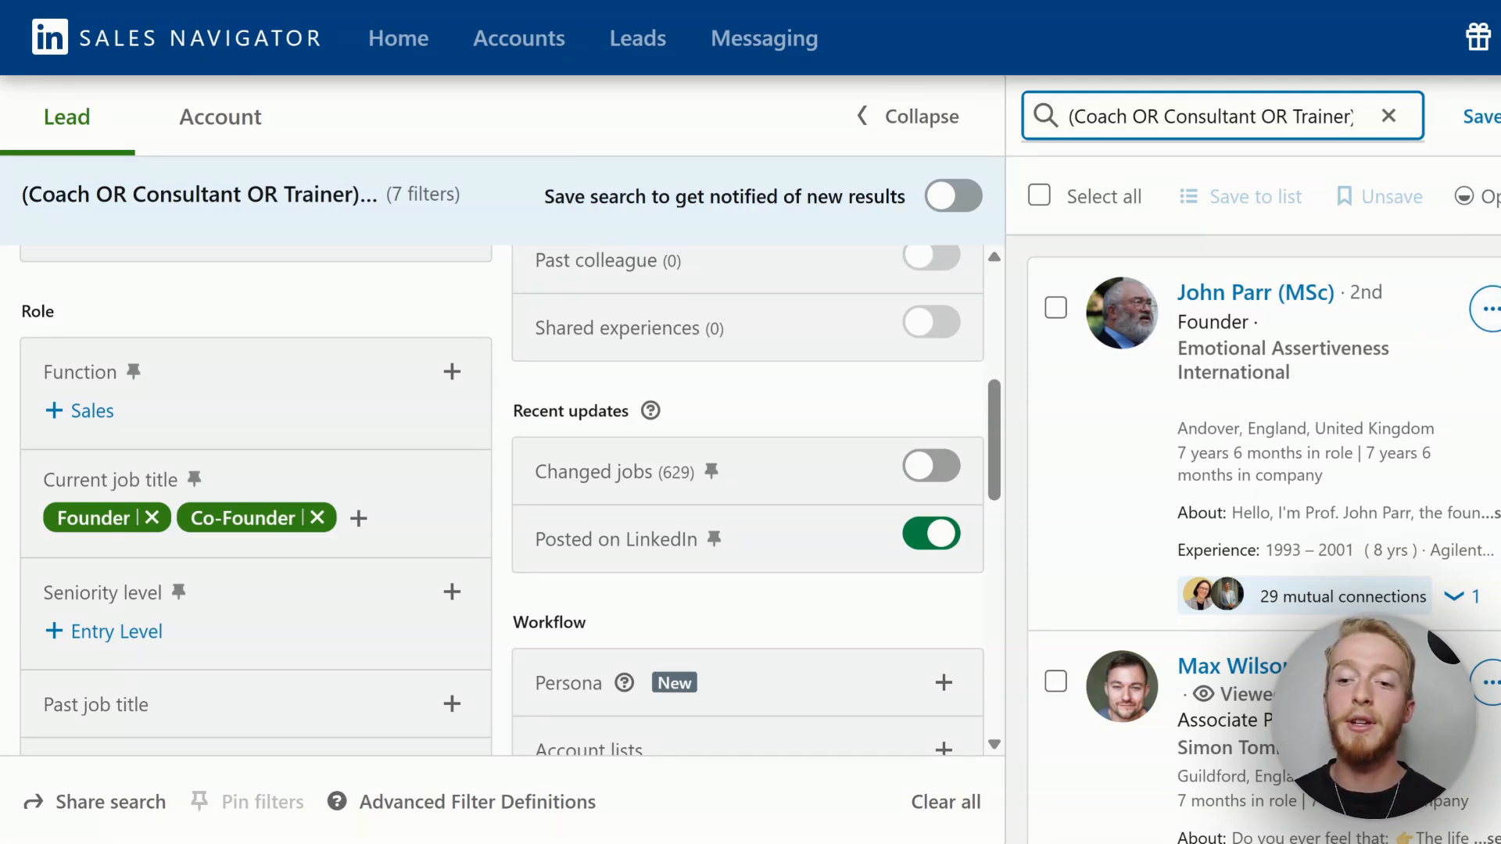
click(1491, 308)
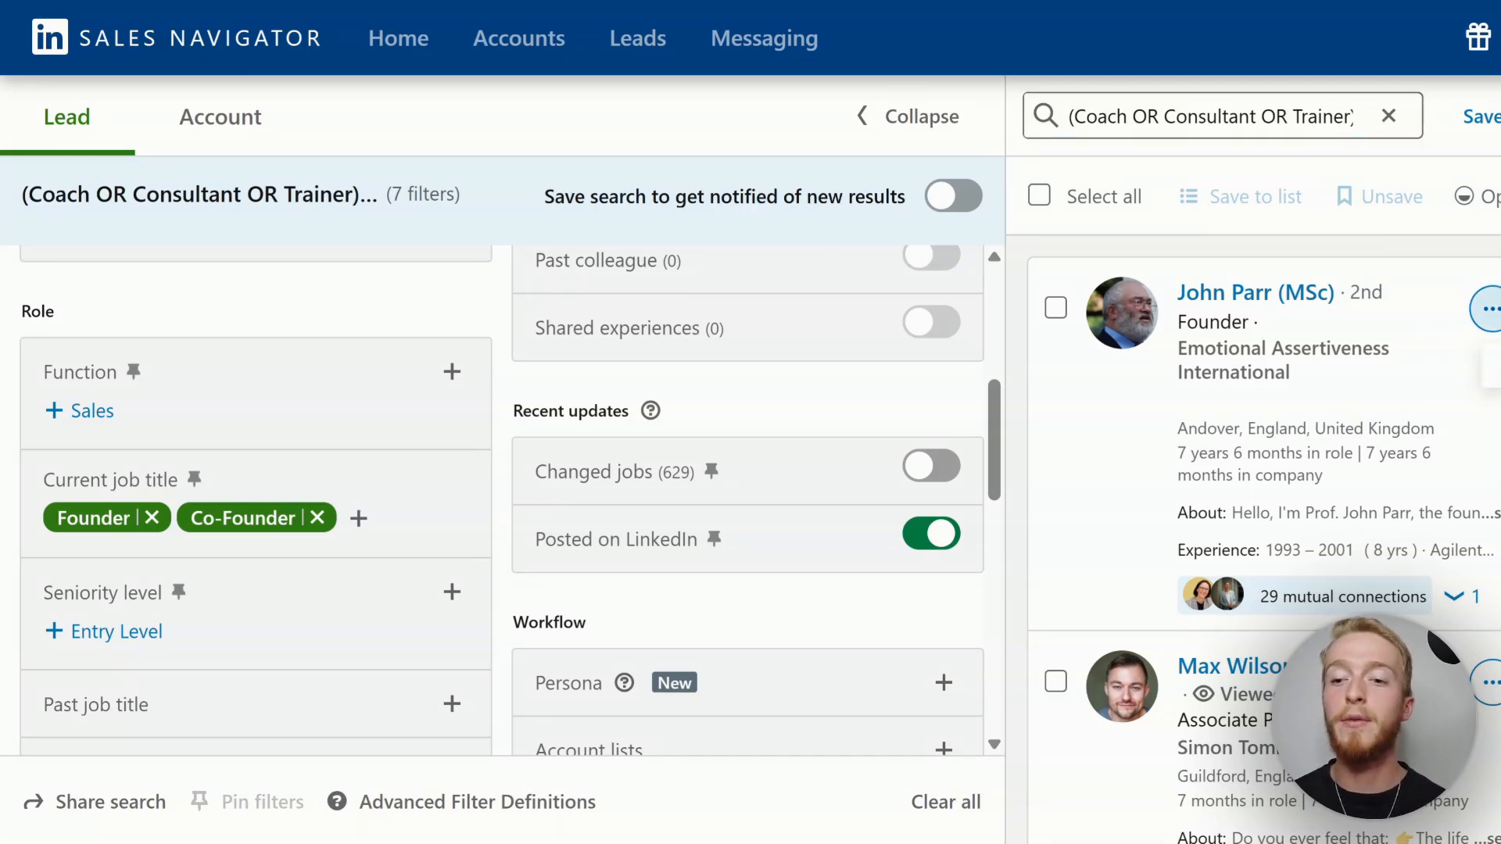
click(1455, 264)
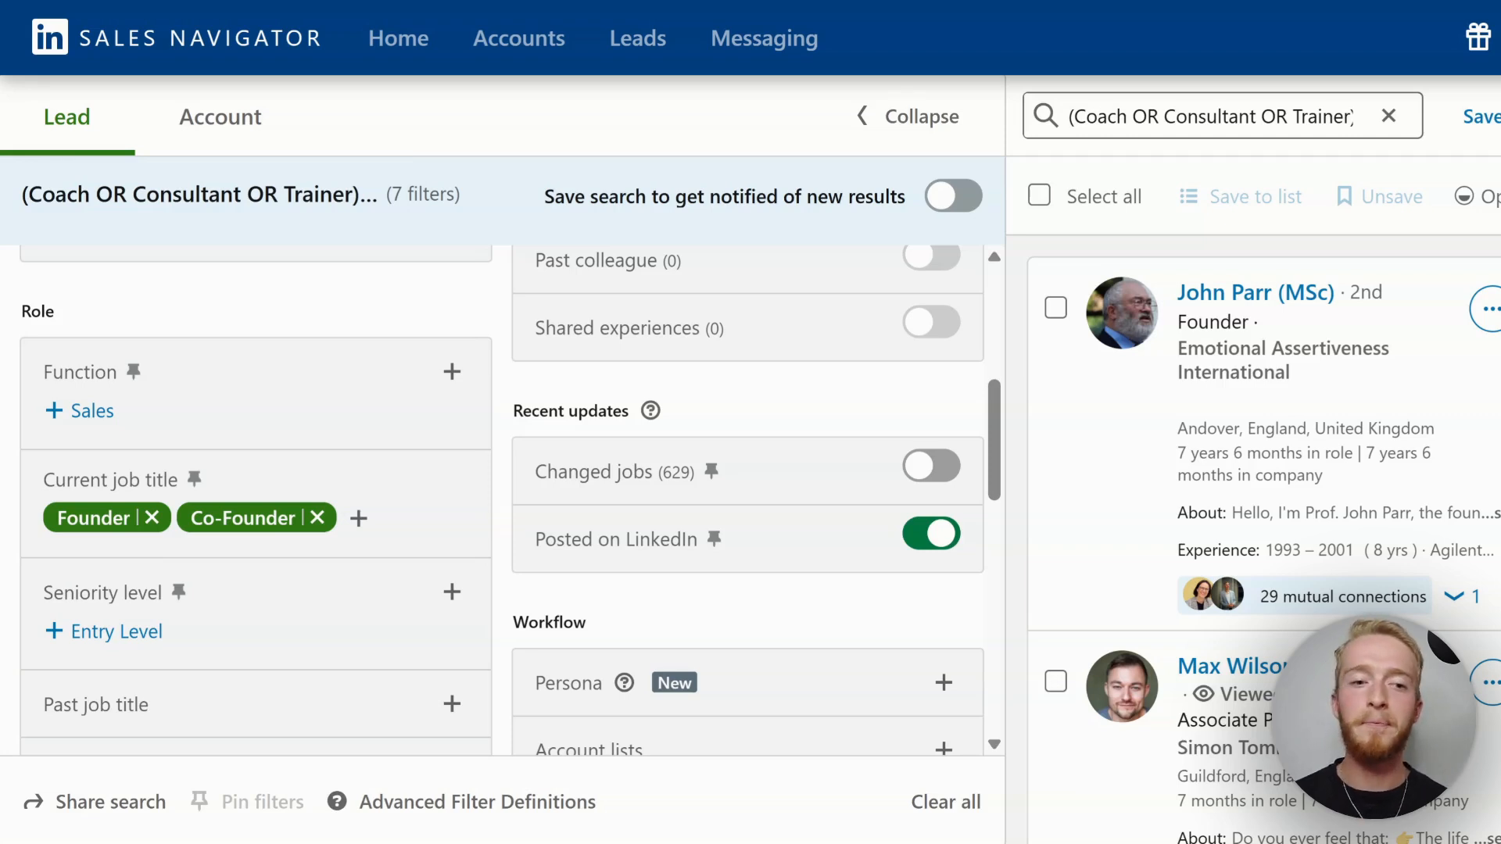
- Recheck the applied lead filters from Company headcount and Connection through Current job title, Geography, Industry and Profile language
scroll(509, 501, up, 5)
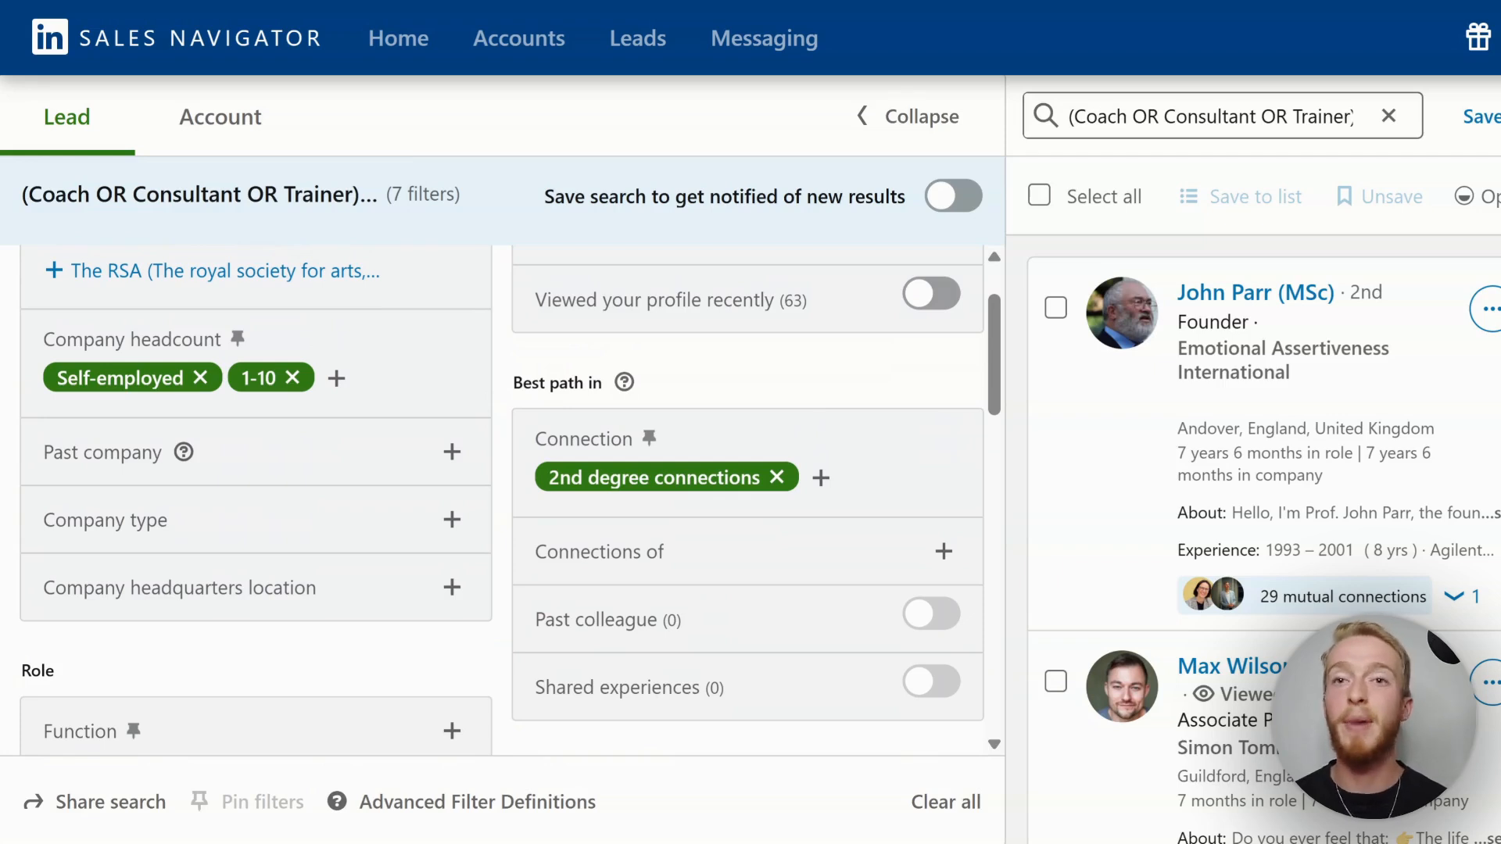
scroll(509, 500, up, 1)
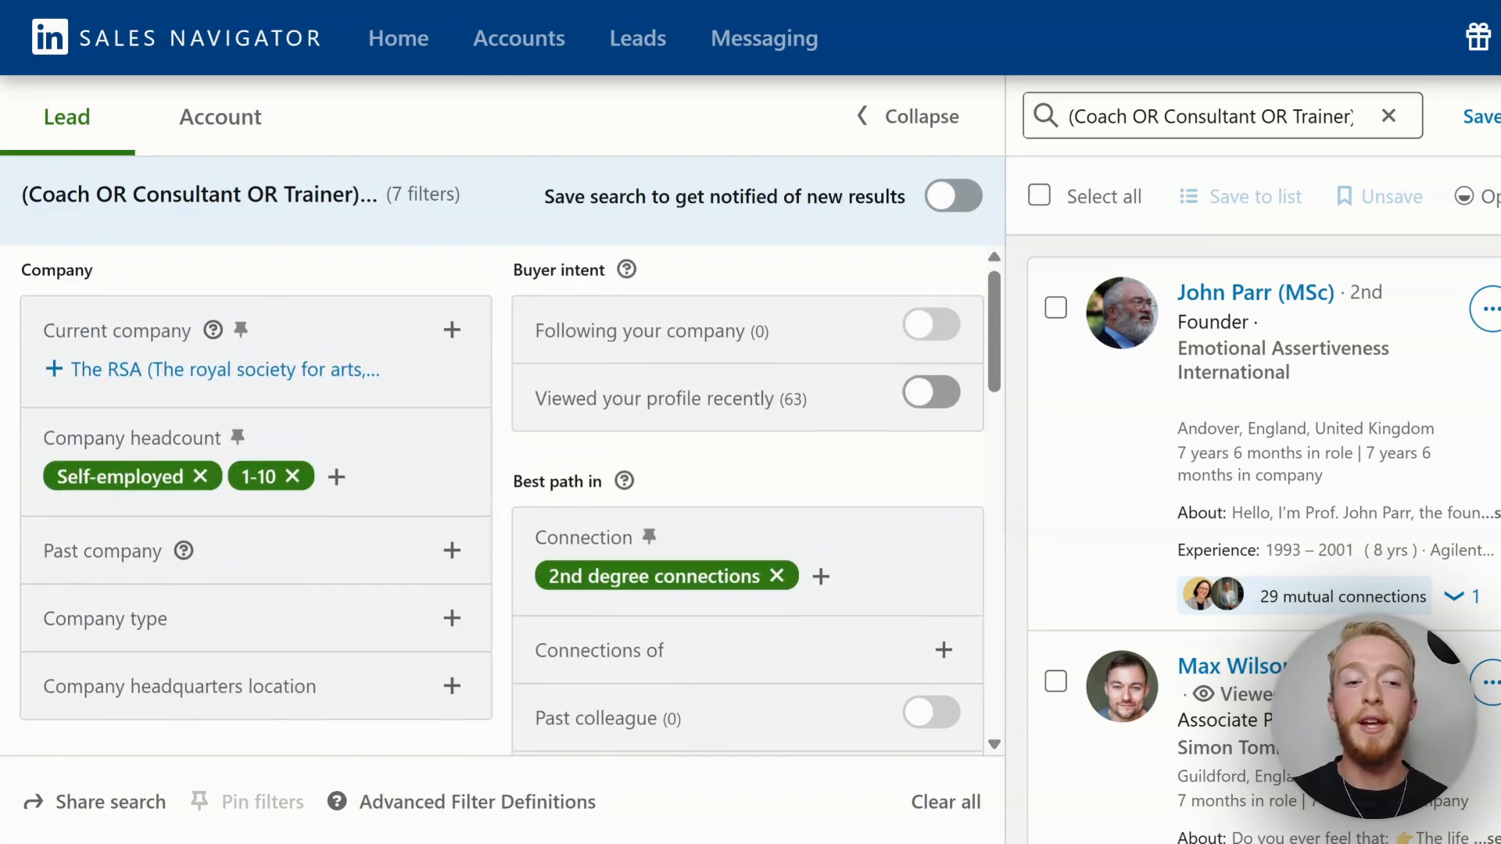
scroll(509, 500, down, 3)
scroll(509, 500, down, 6)
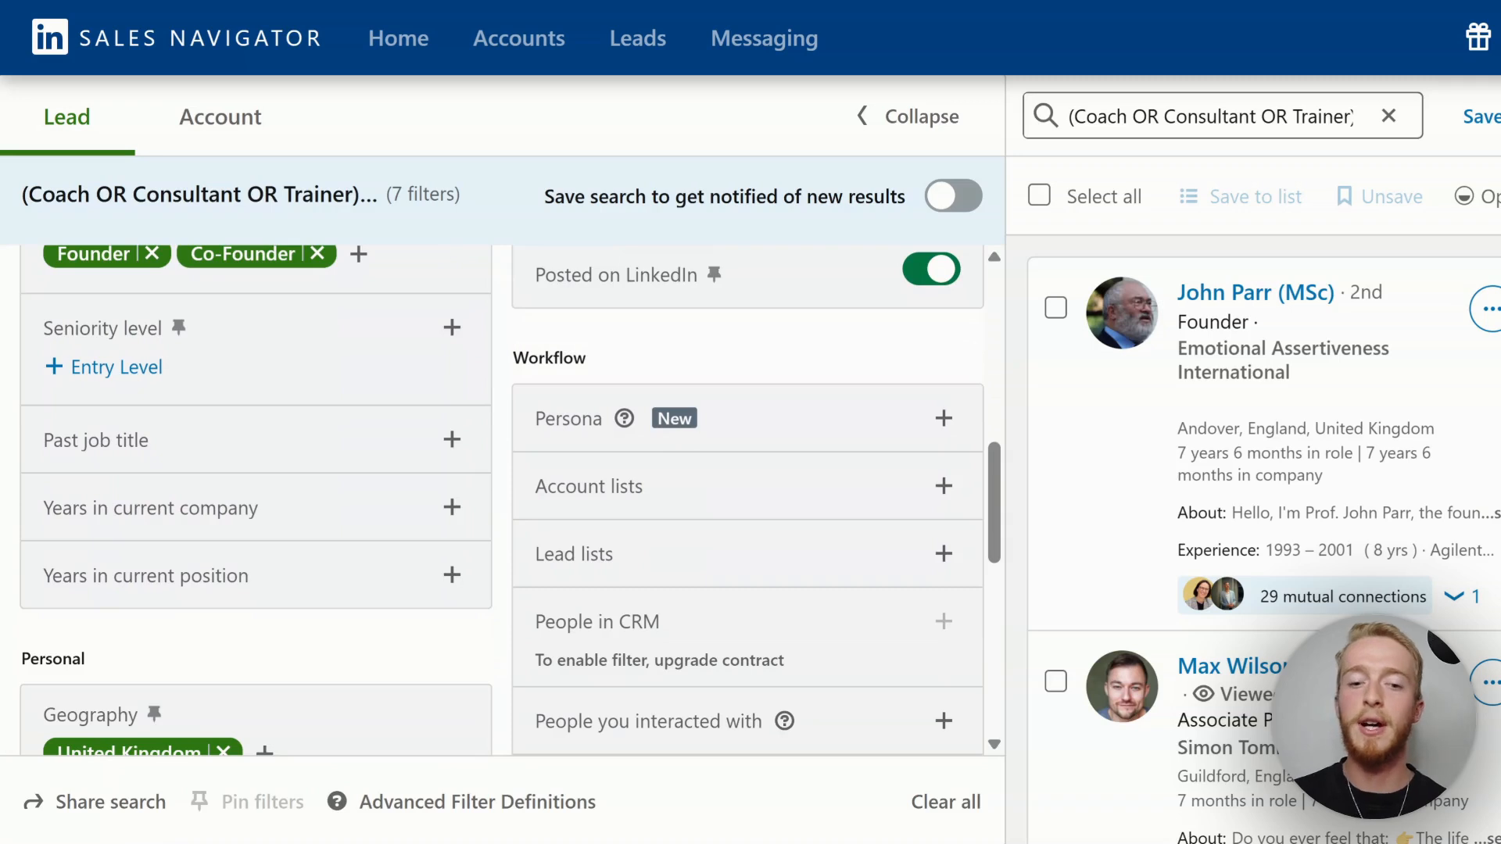
scroll(508, 500, down, 4)
scroll(508, 500, down, 2)
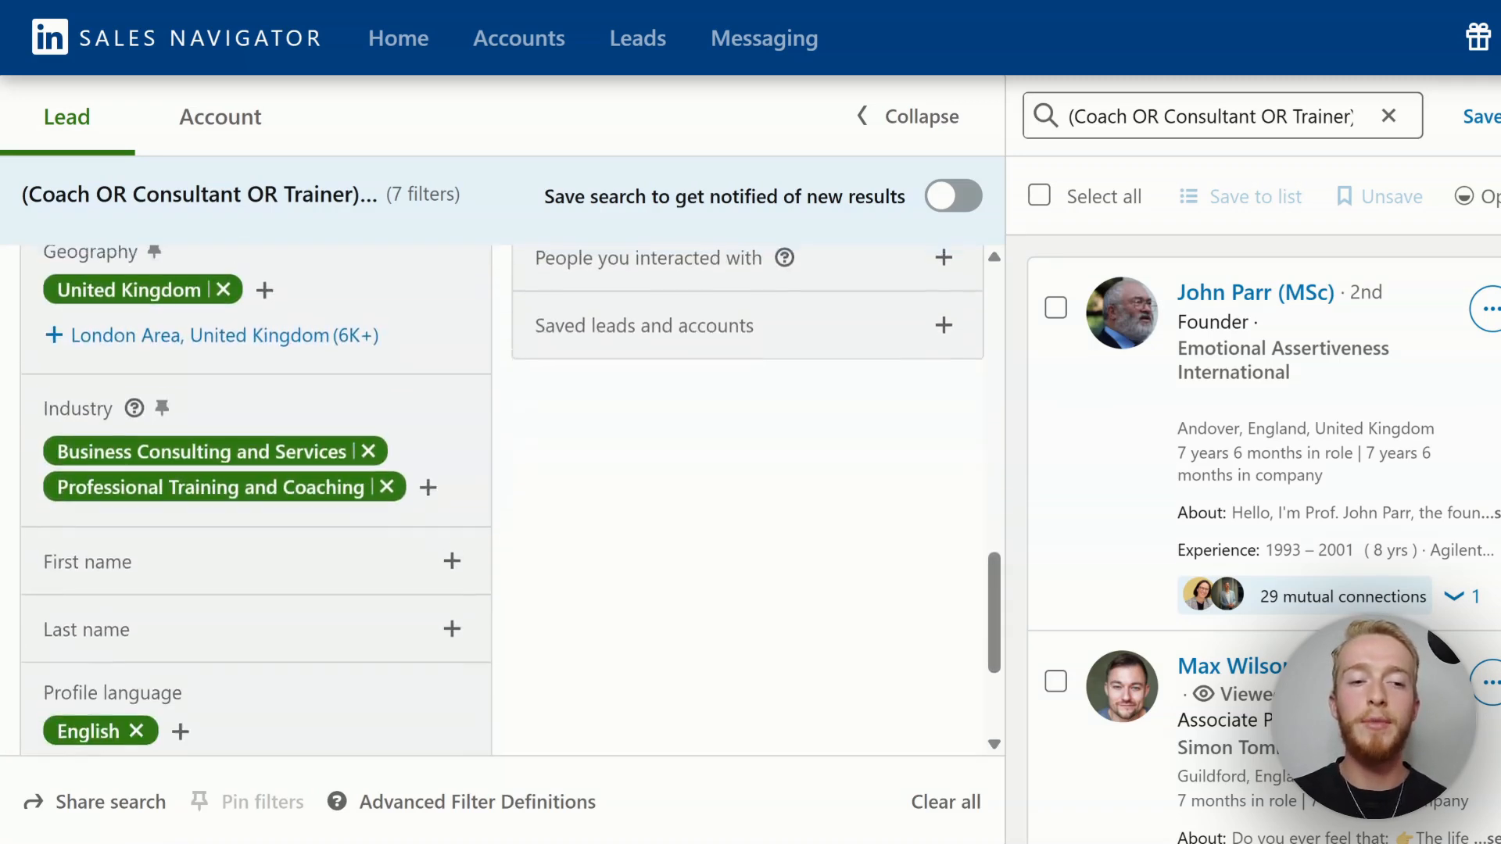
scroll(508, 501, up, 3)
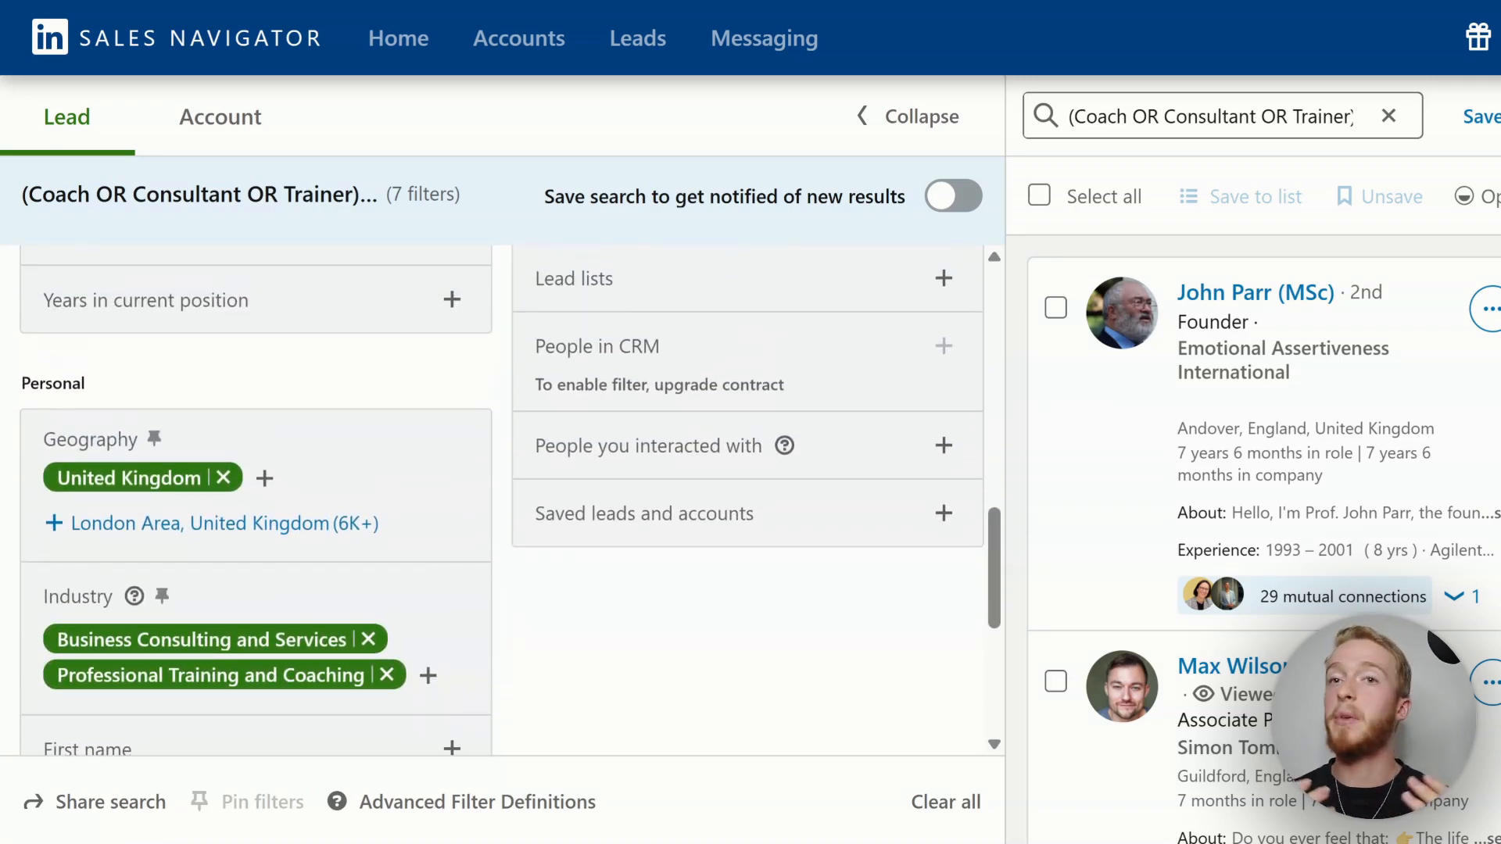
scroll(508, 500, down, 3)
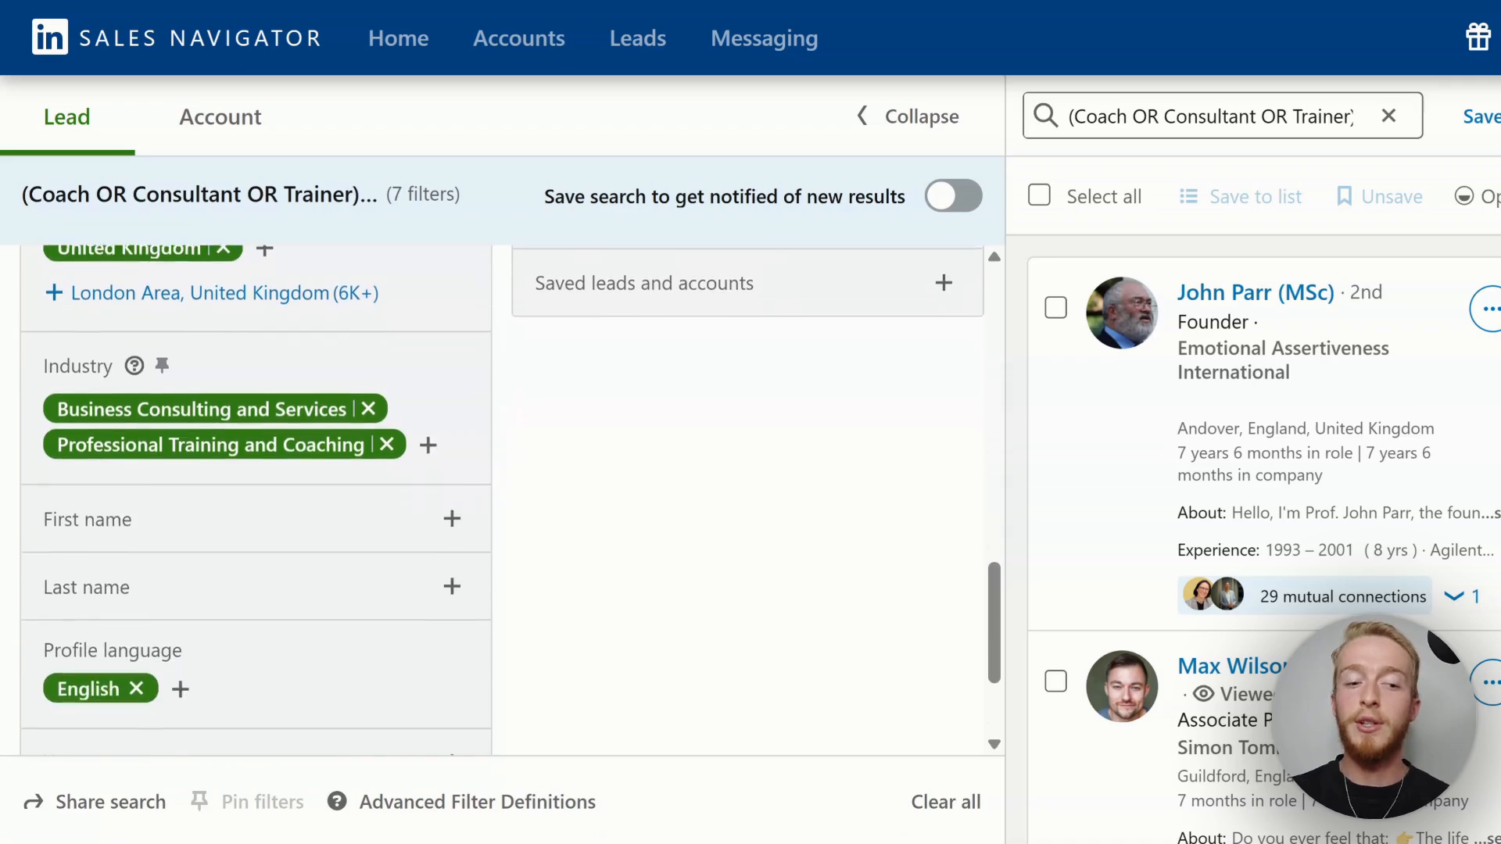
scroll(508, 501, up, 2)
scroll(508, 500, up, 10)
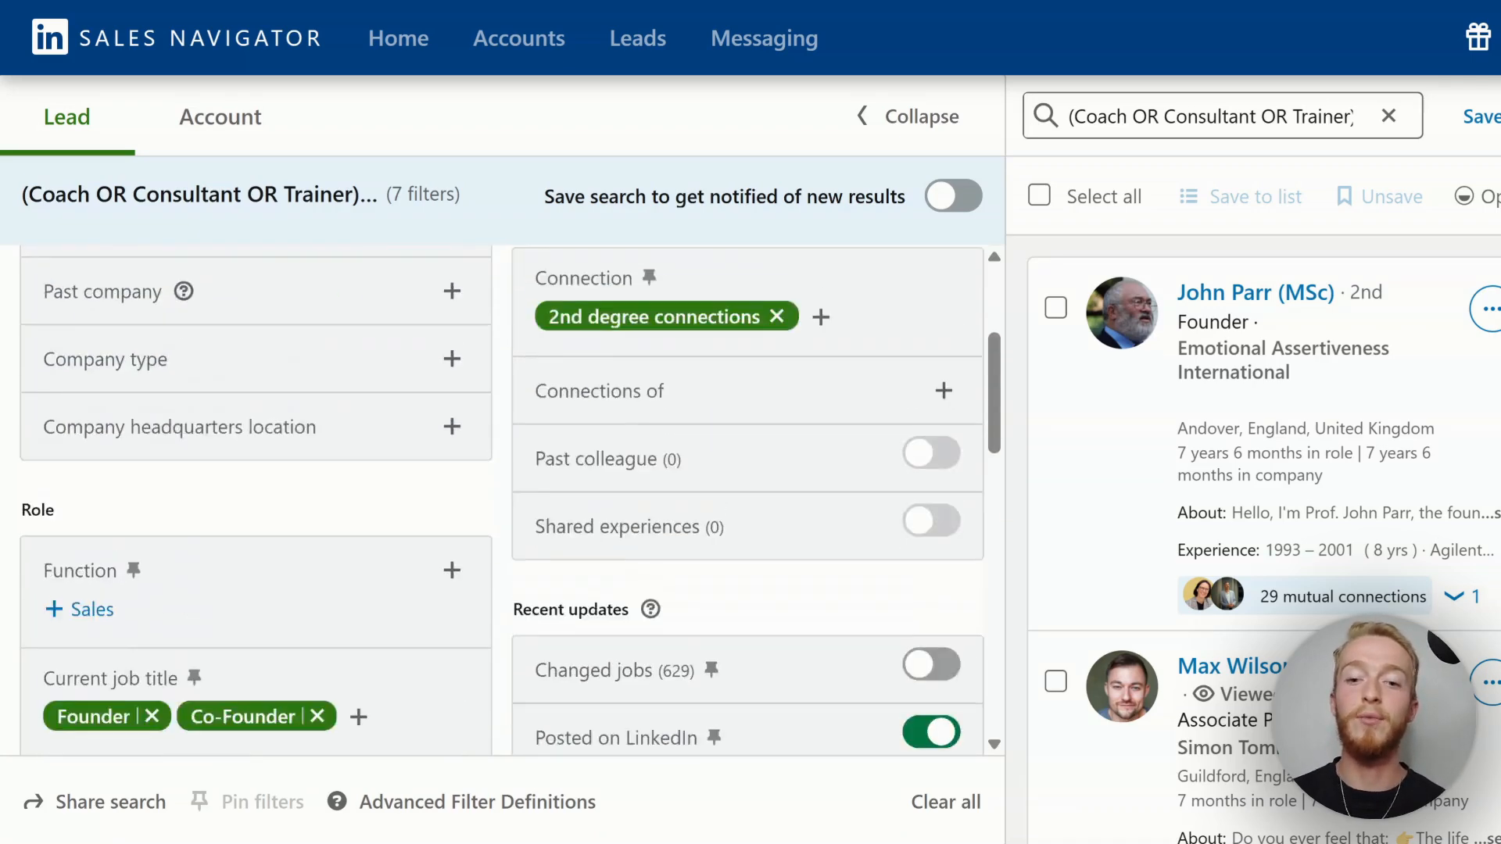